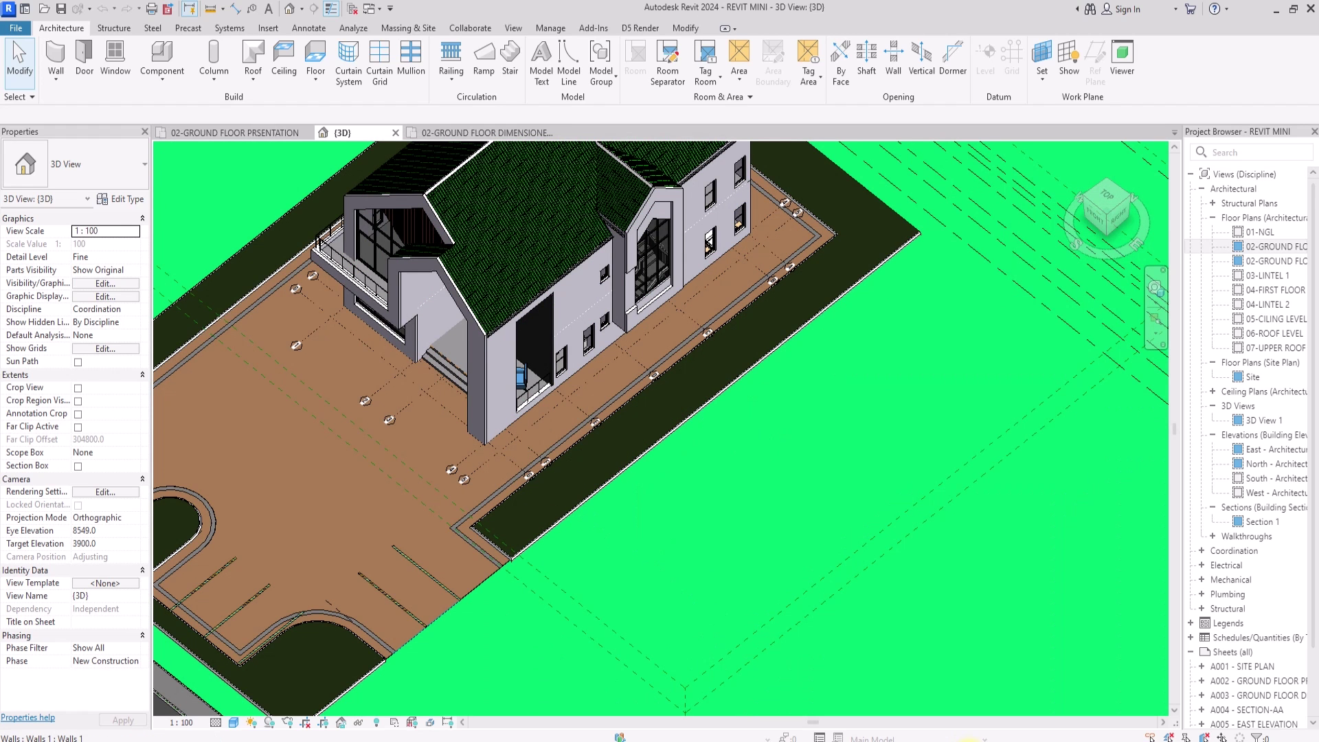
- Create a new family from the Metric Curtain Wall Panel template in the English family templates folder
scroll(397, 403, down, 2)
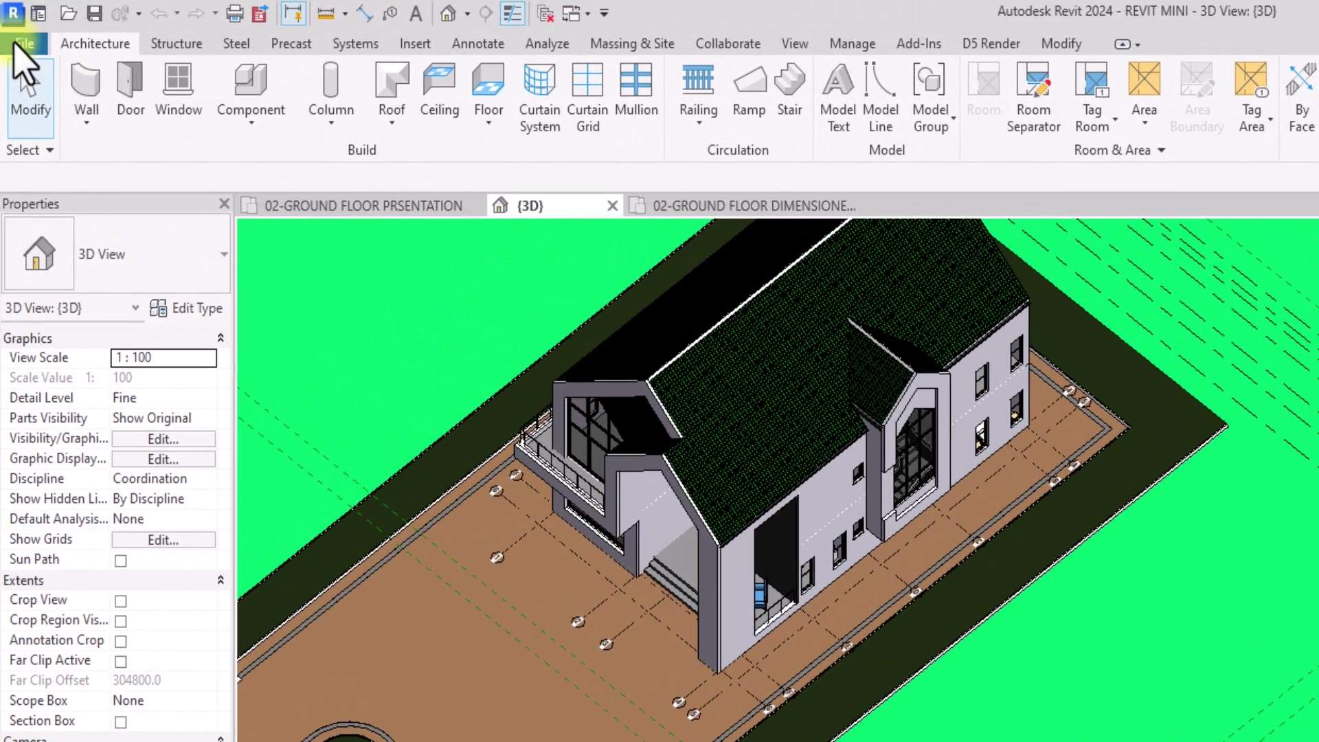
click(21, 43)
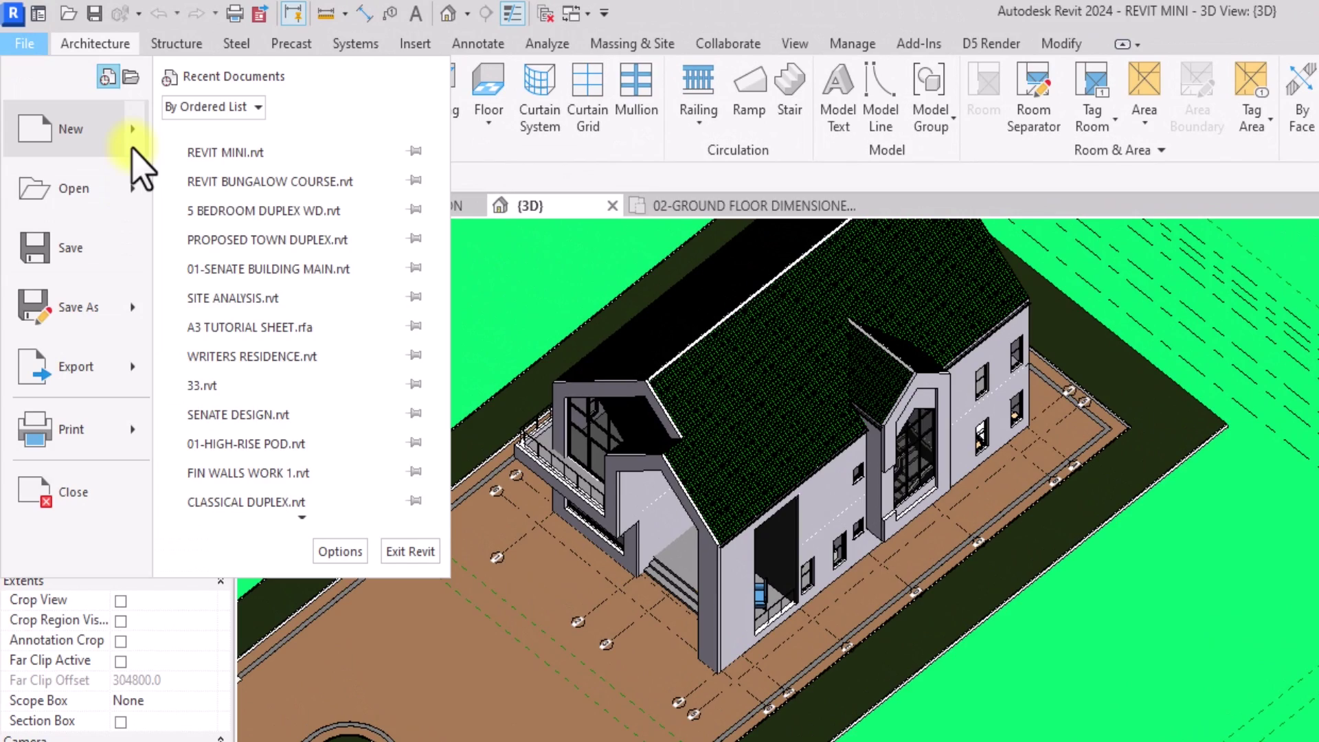
mouse_move(132, 146)
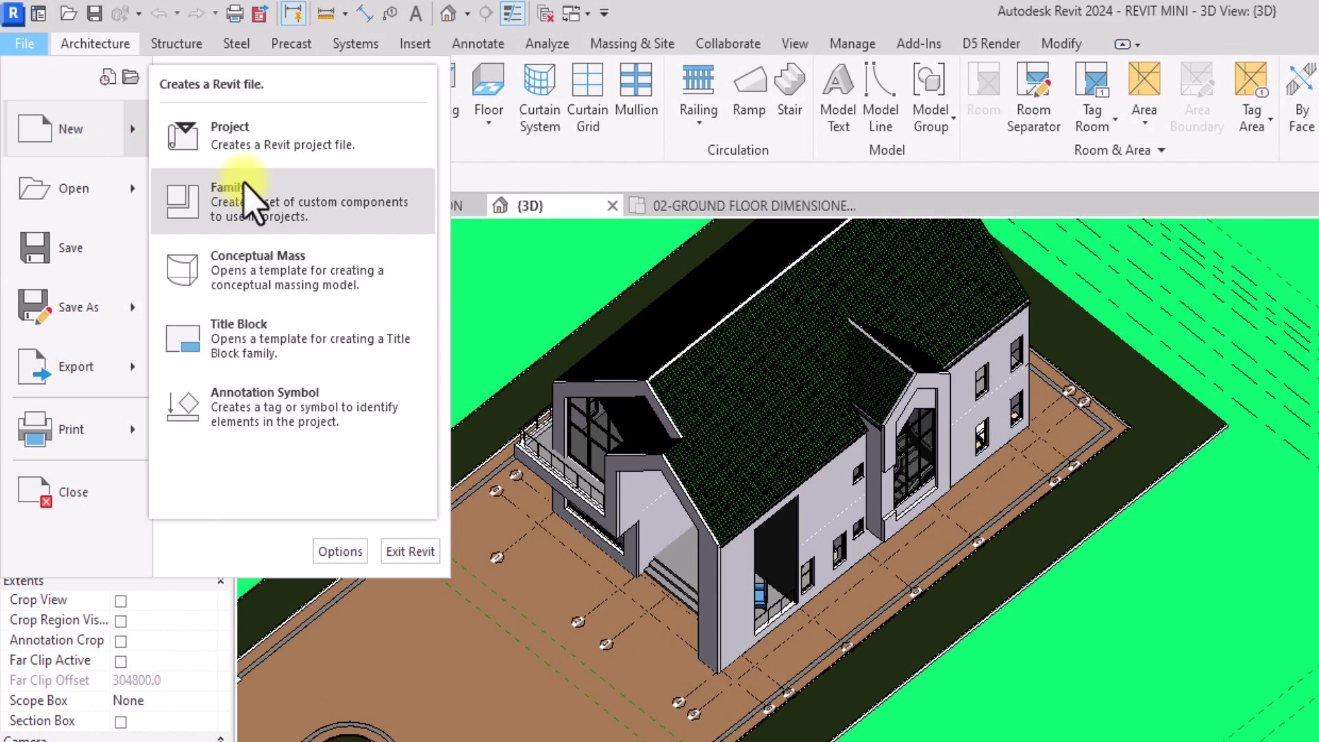
click(377, 206)
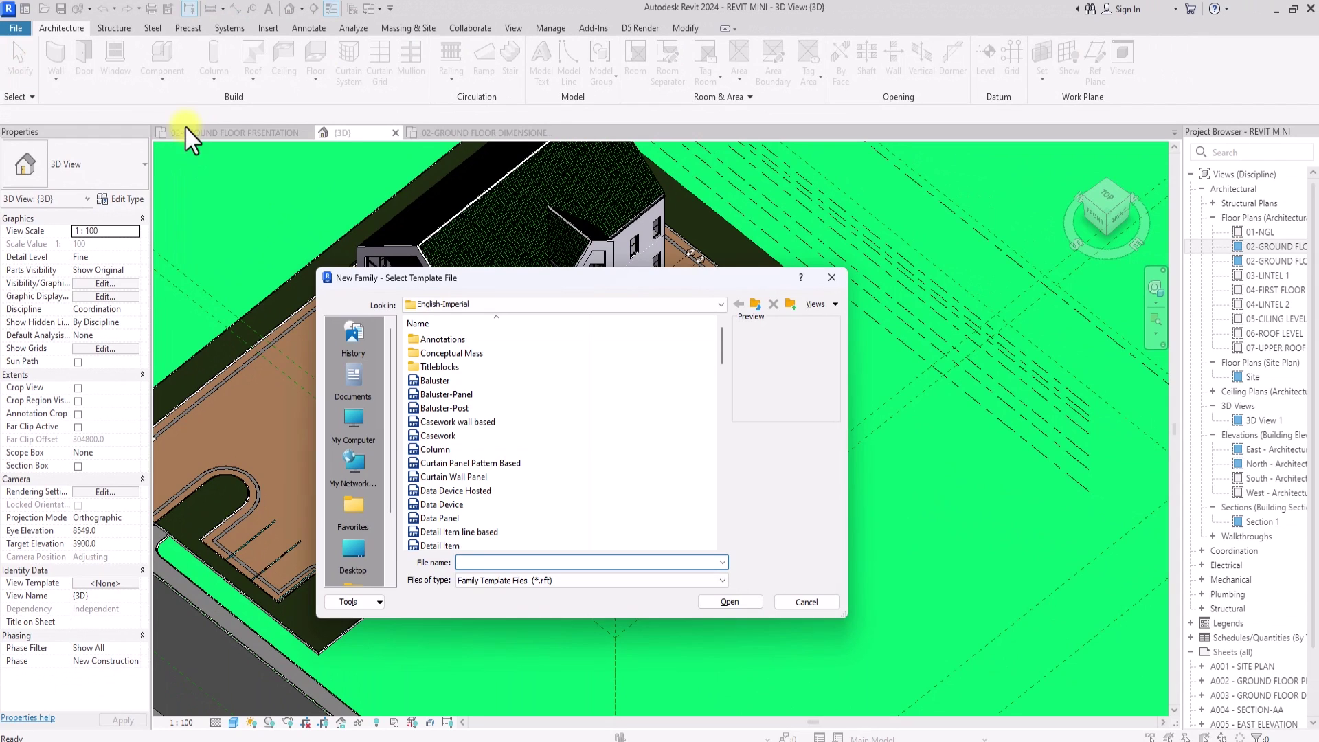
click(755, 305)
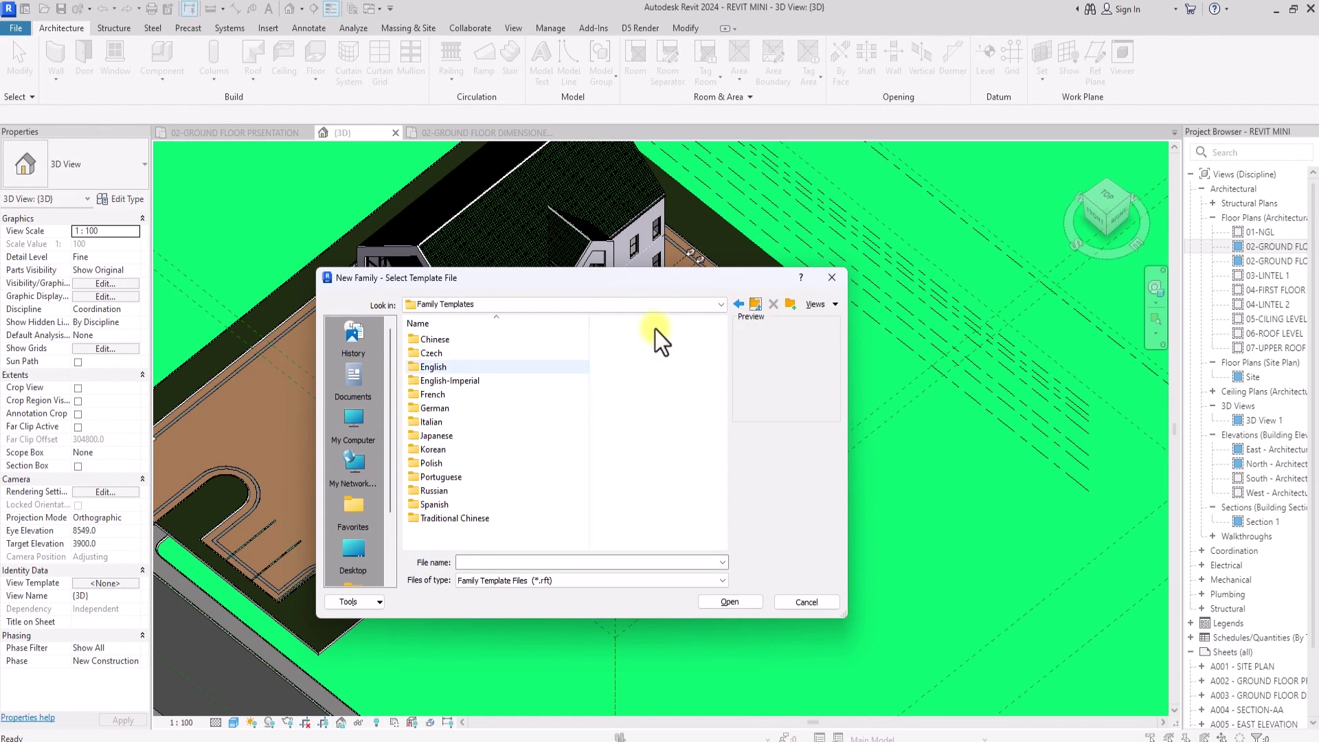
double_click(454, 367)
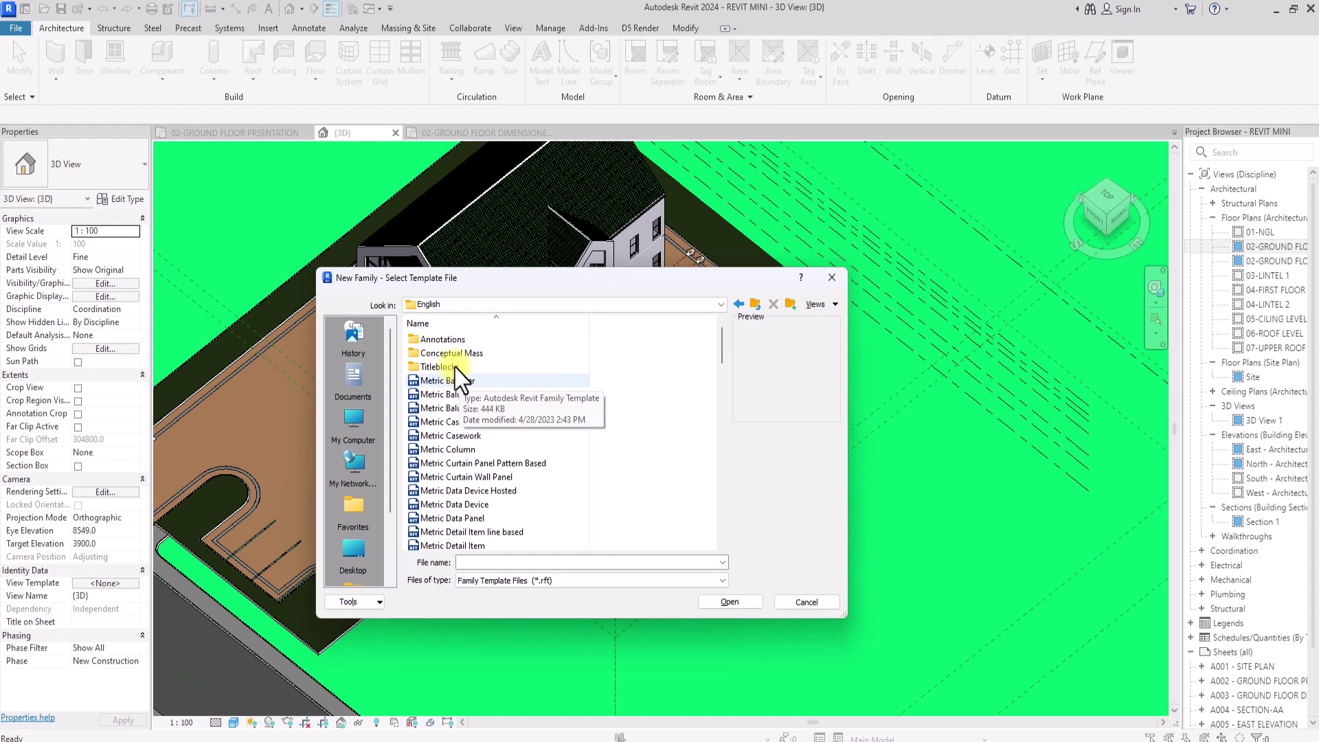
click(457, 477)
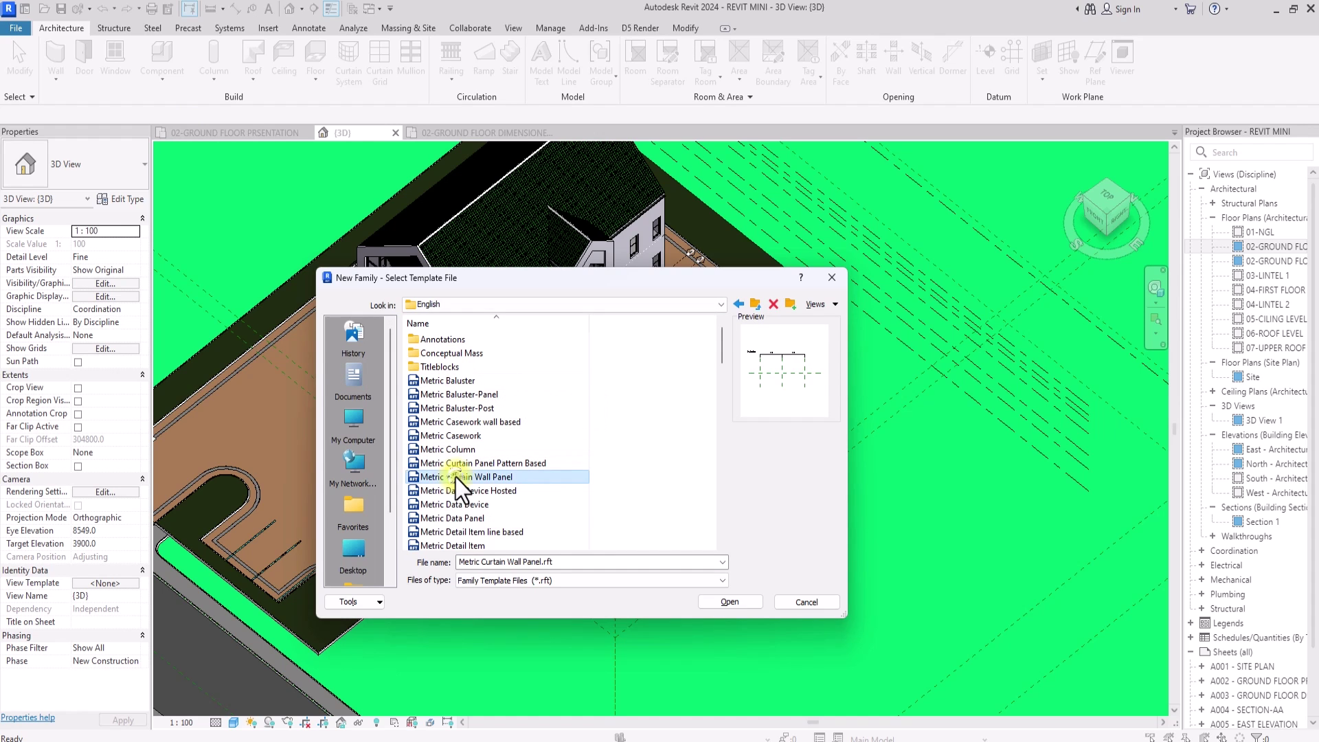
click(734, 602)
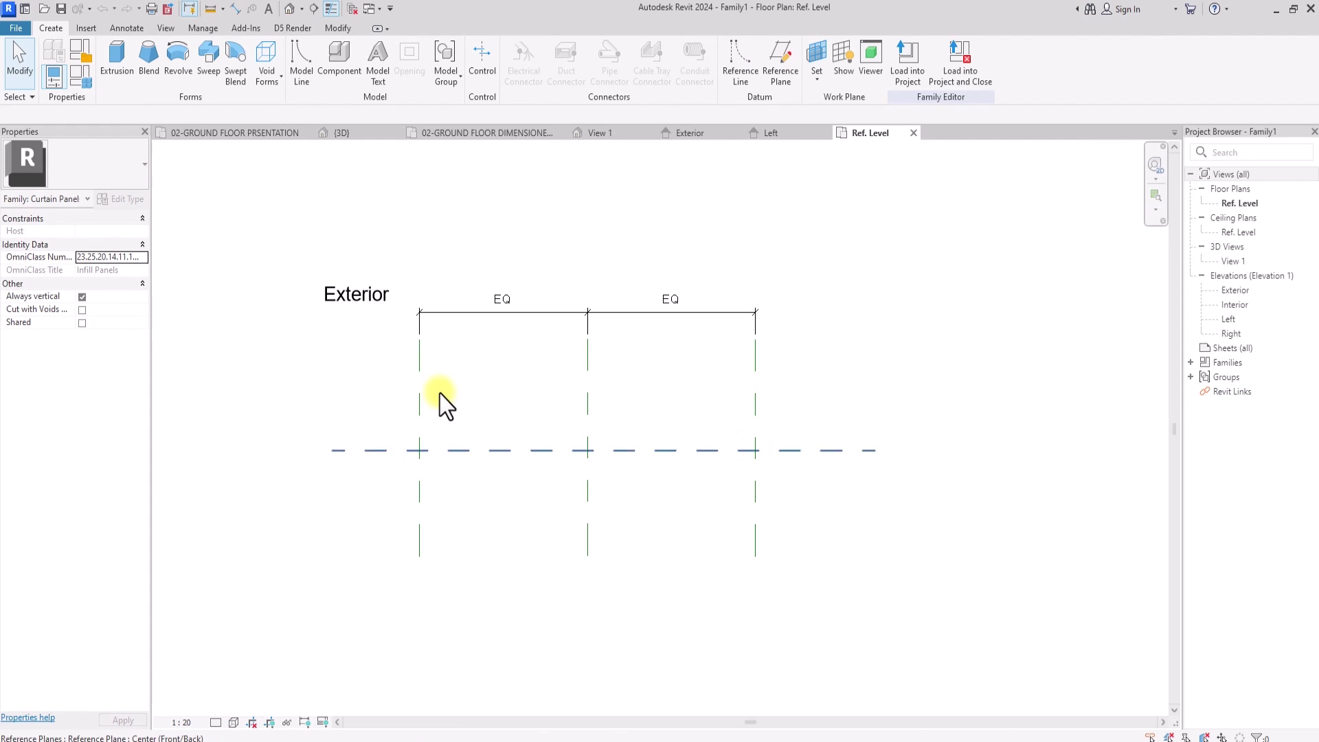
- Set the distance between the left and centre reference planes to 600 mm
scroll(560, 449, down, 3)
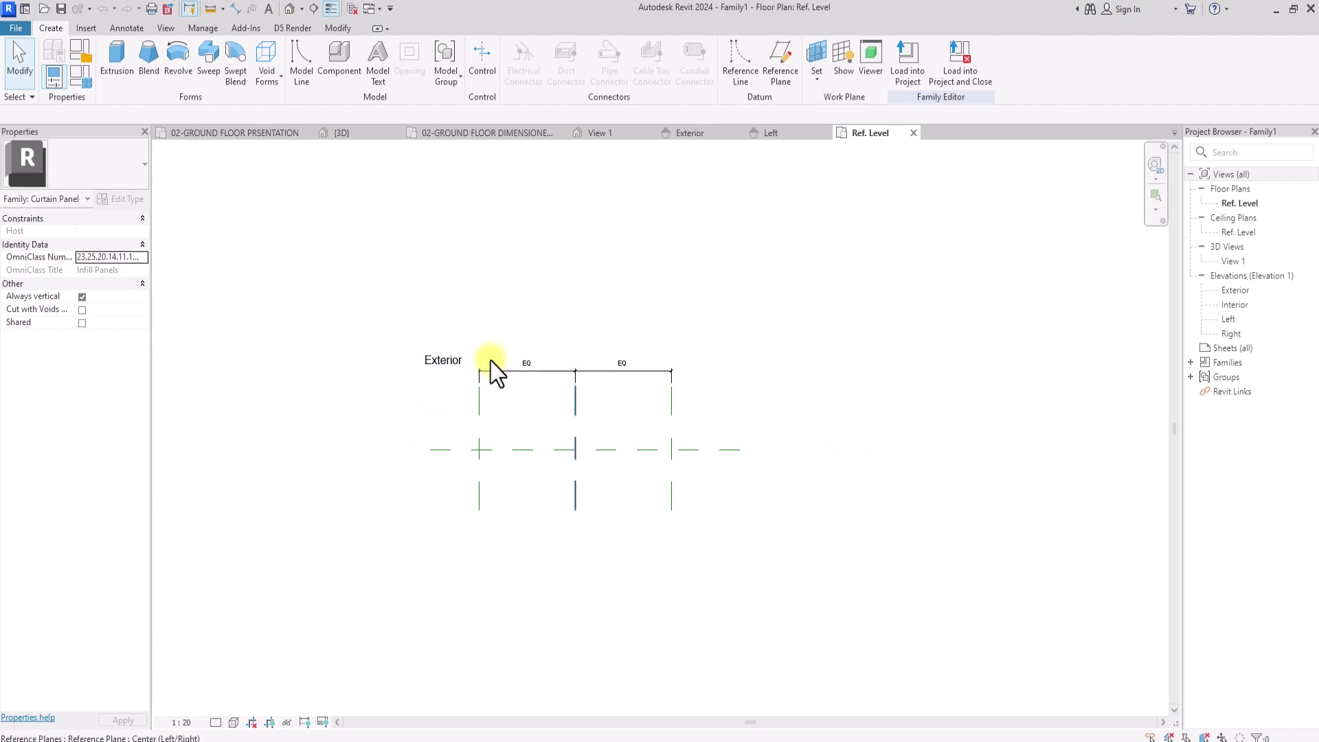
click(480, 499)
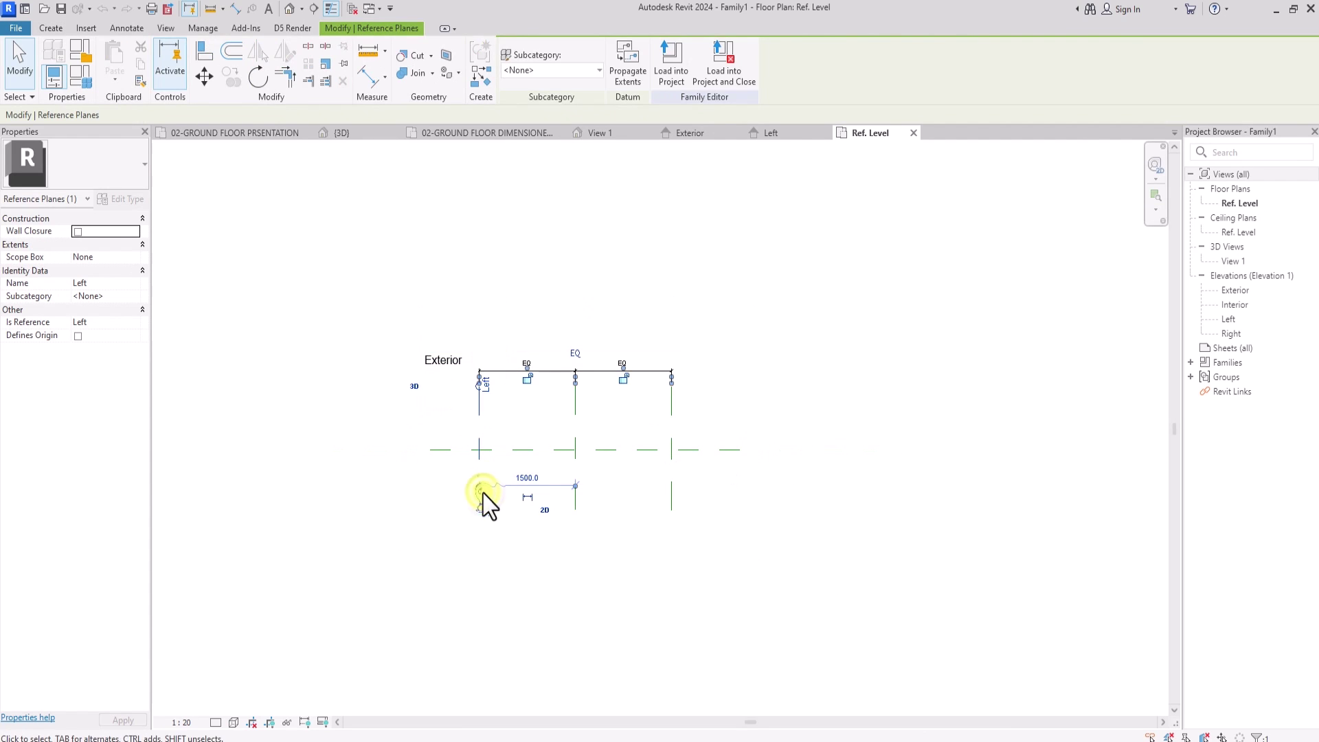
scroll(482, 495, up, 2)
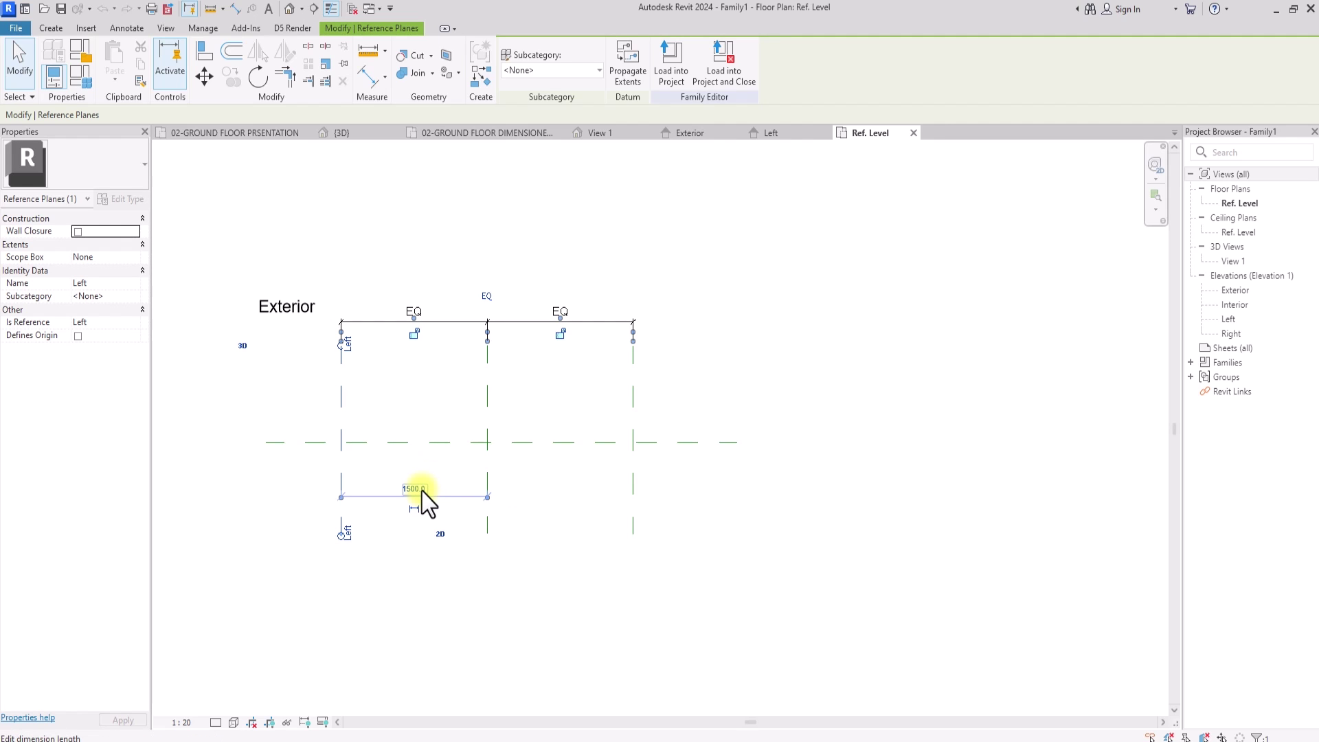
key(Tab)
key(Tab)
key(Tab)
key(Tab)
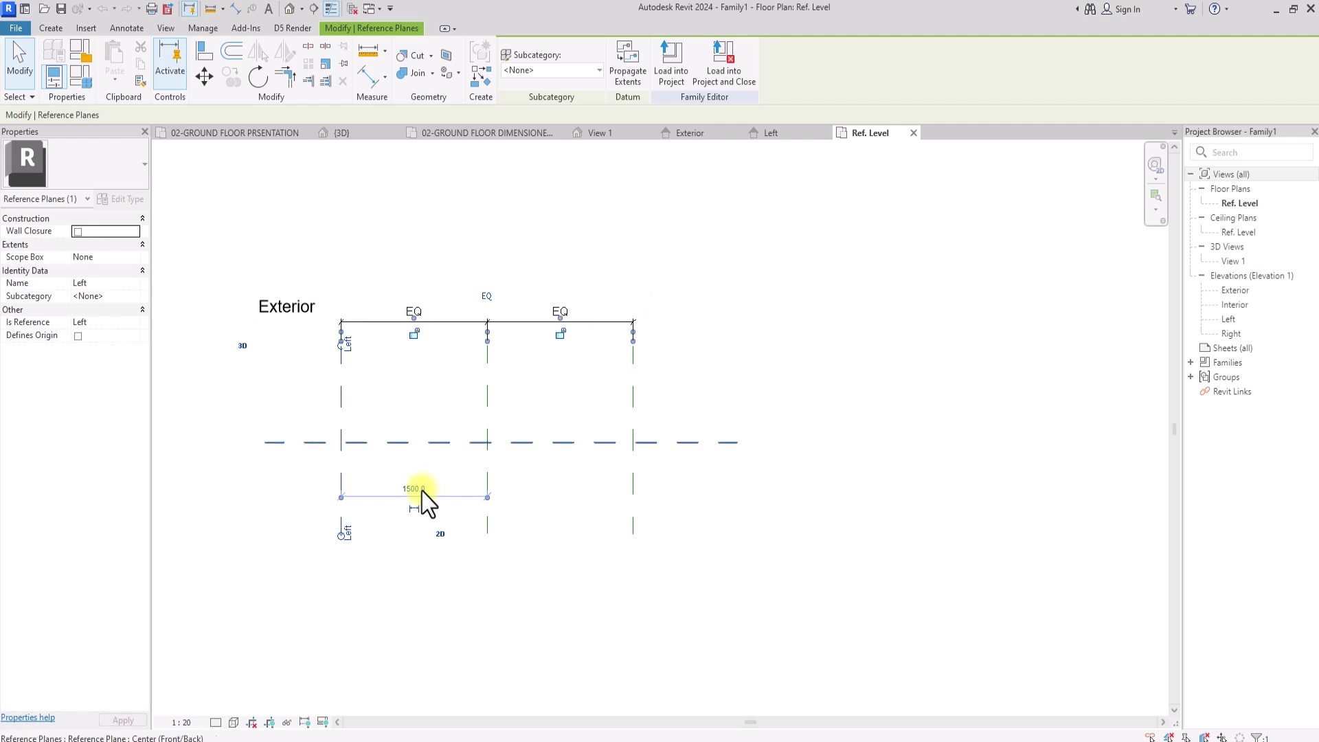
key(Tab)
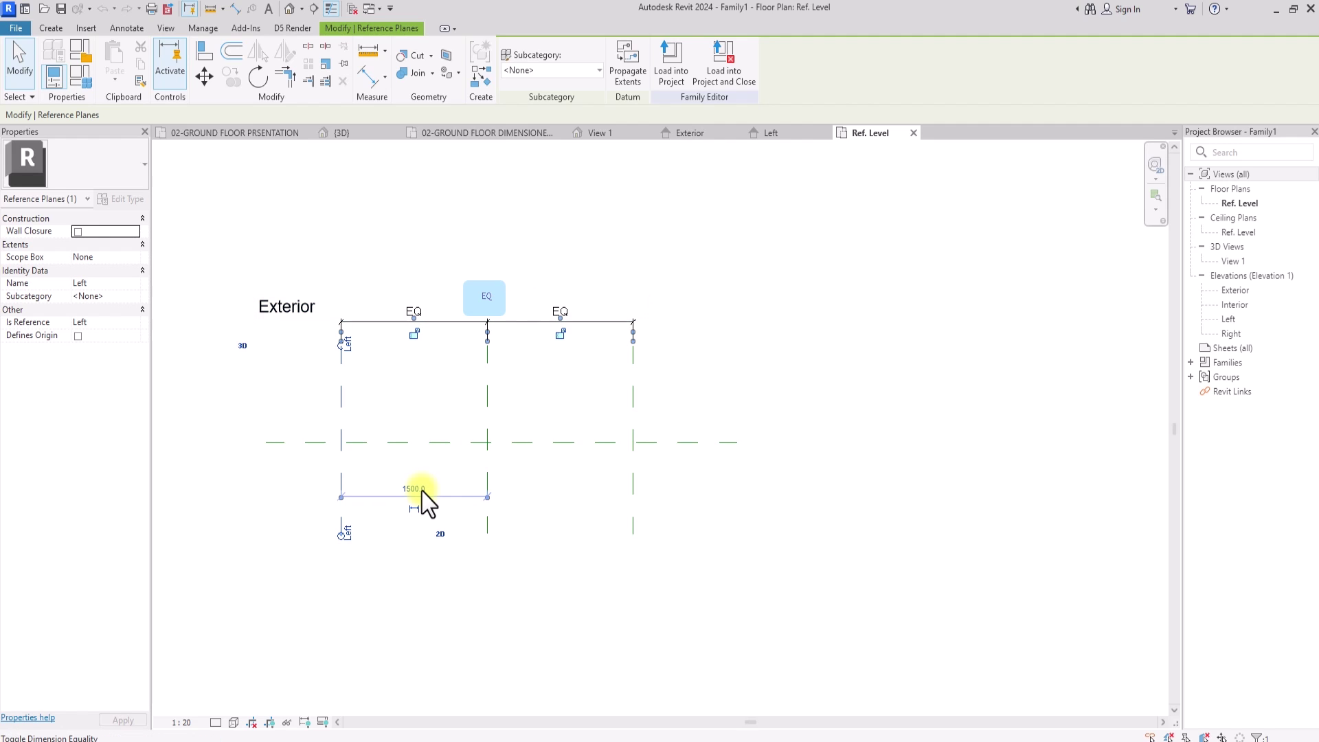
key(Tab)
key(Tab)
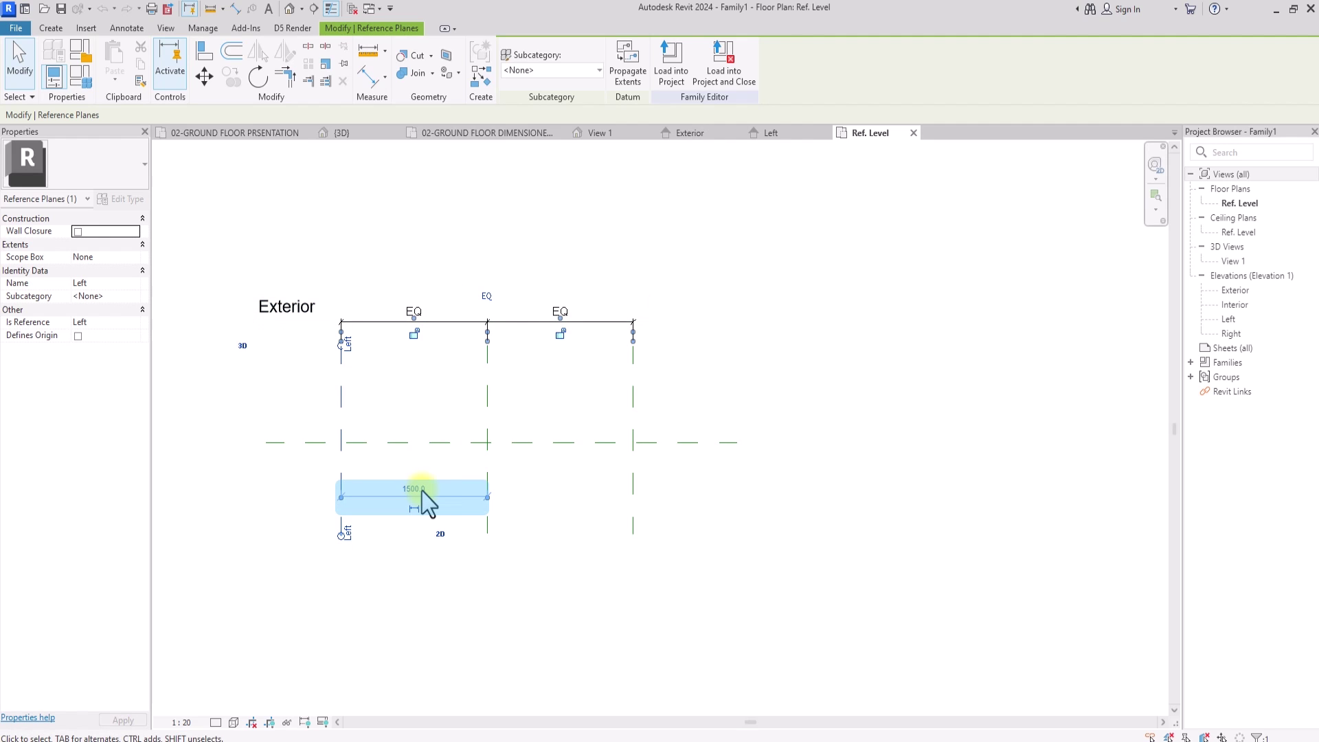
click(411, 488)
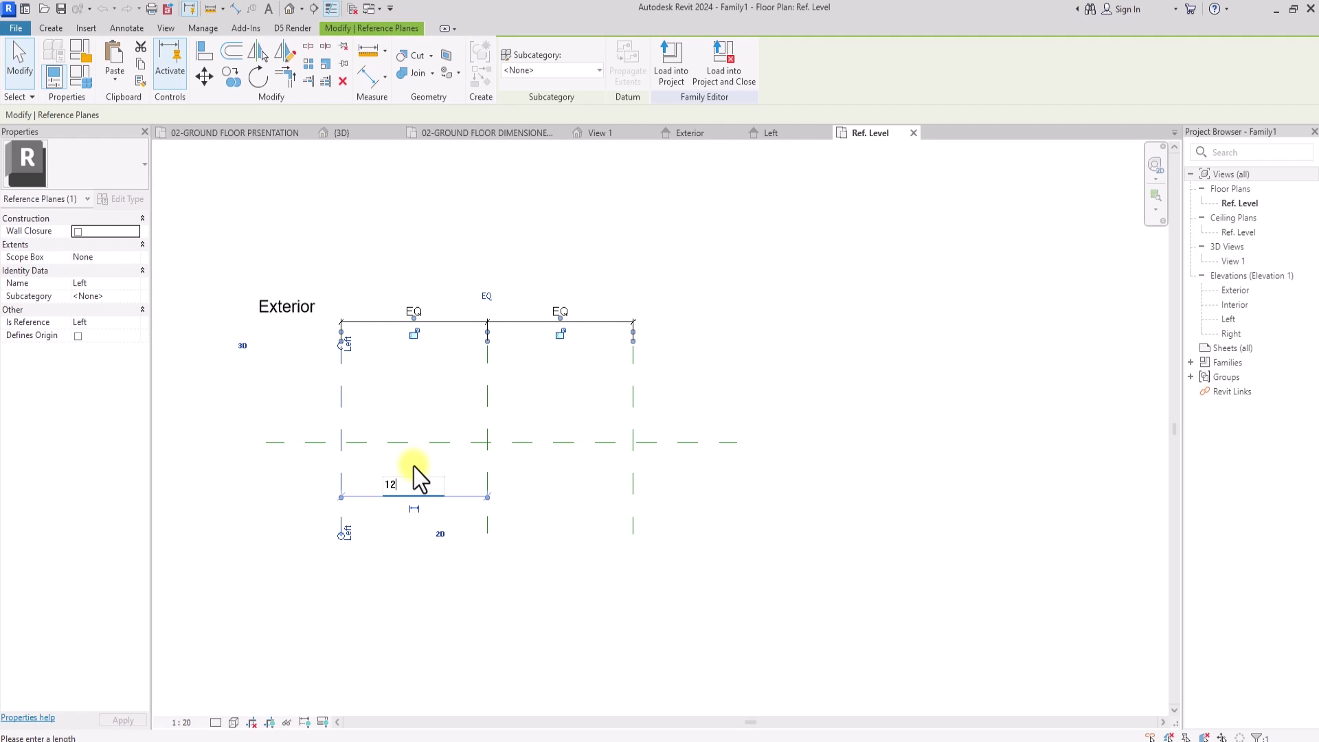
text(600)
key(Return)
scroll(530, 521, up, 3)
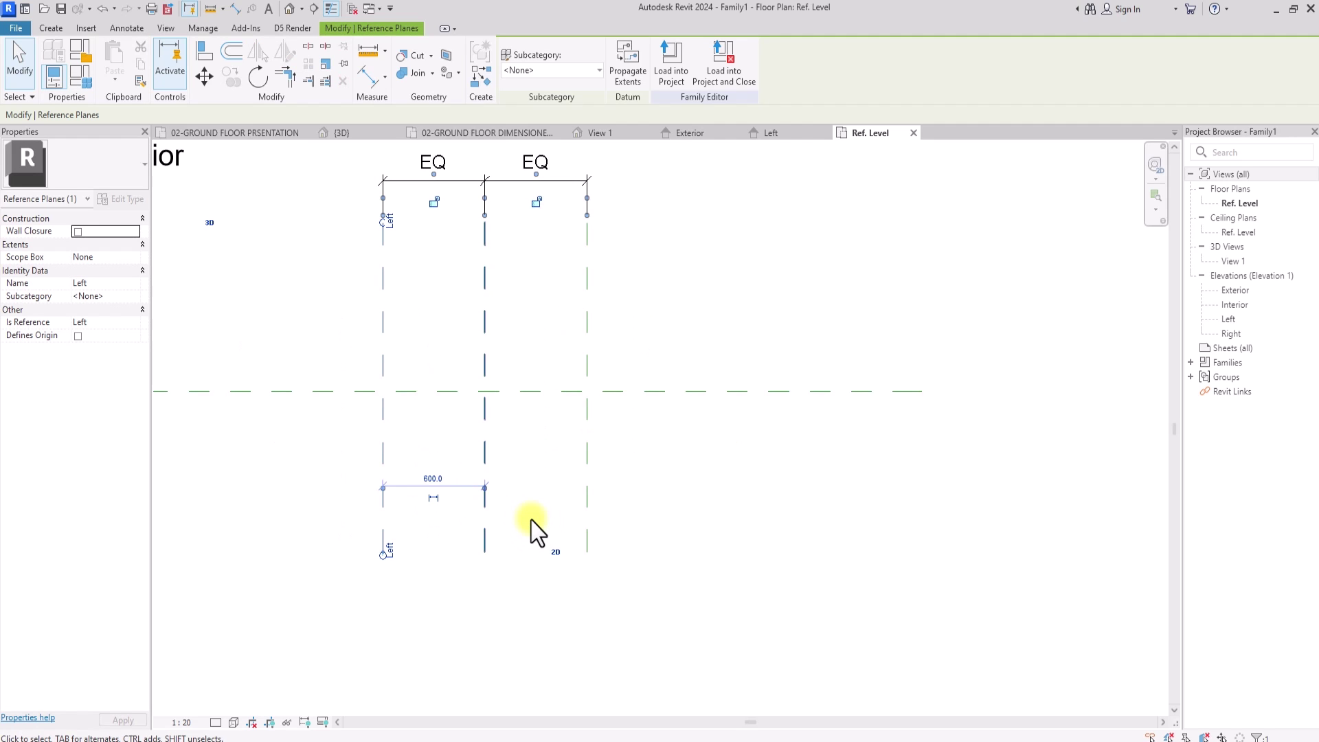
scroll(530, 521, down, 2)
click(658, 491)
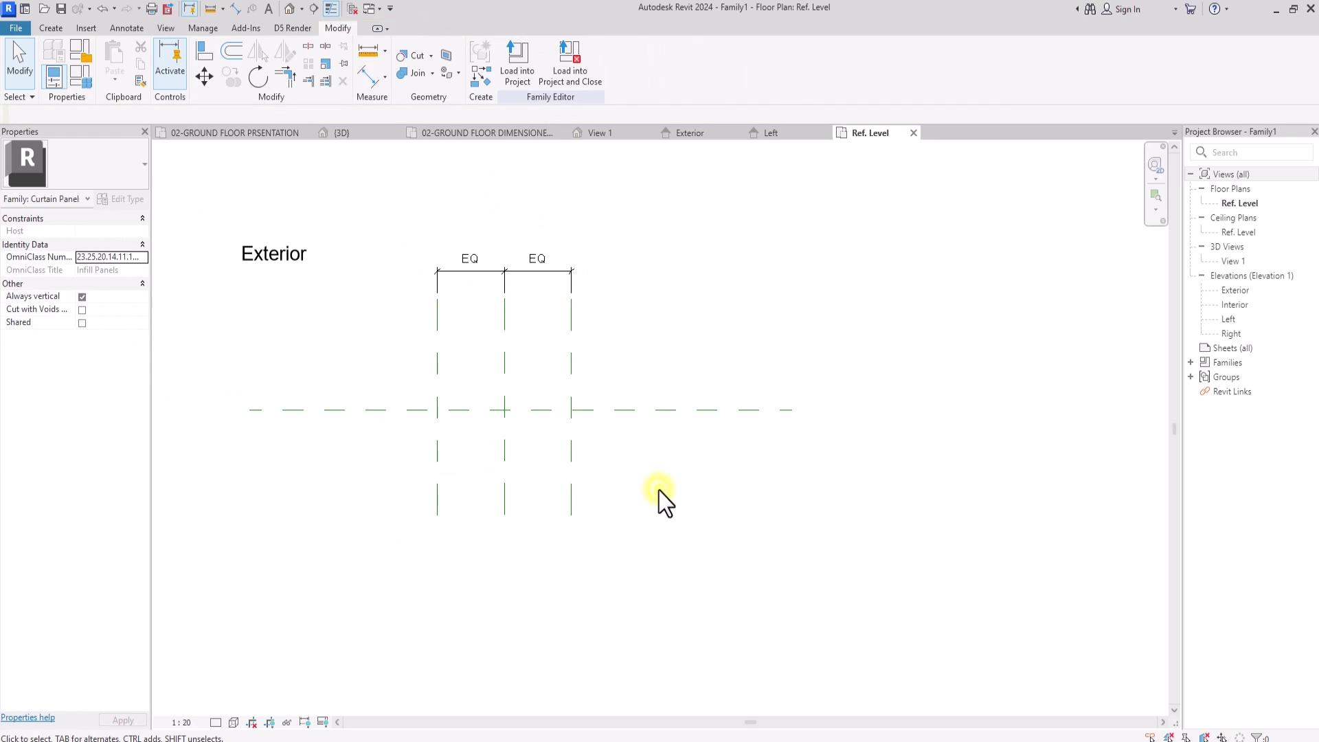
- Start a Sweep and sketch its straight 1200 mm path along the front/back centre plane, from the left to the right reference plane
middle_drag(658, 490, 560, 527)
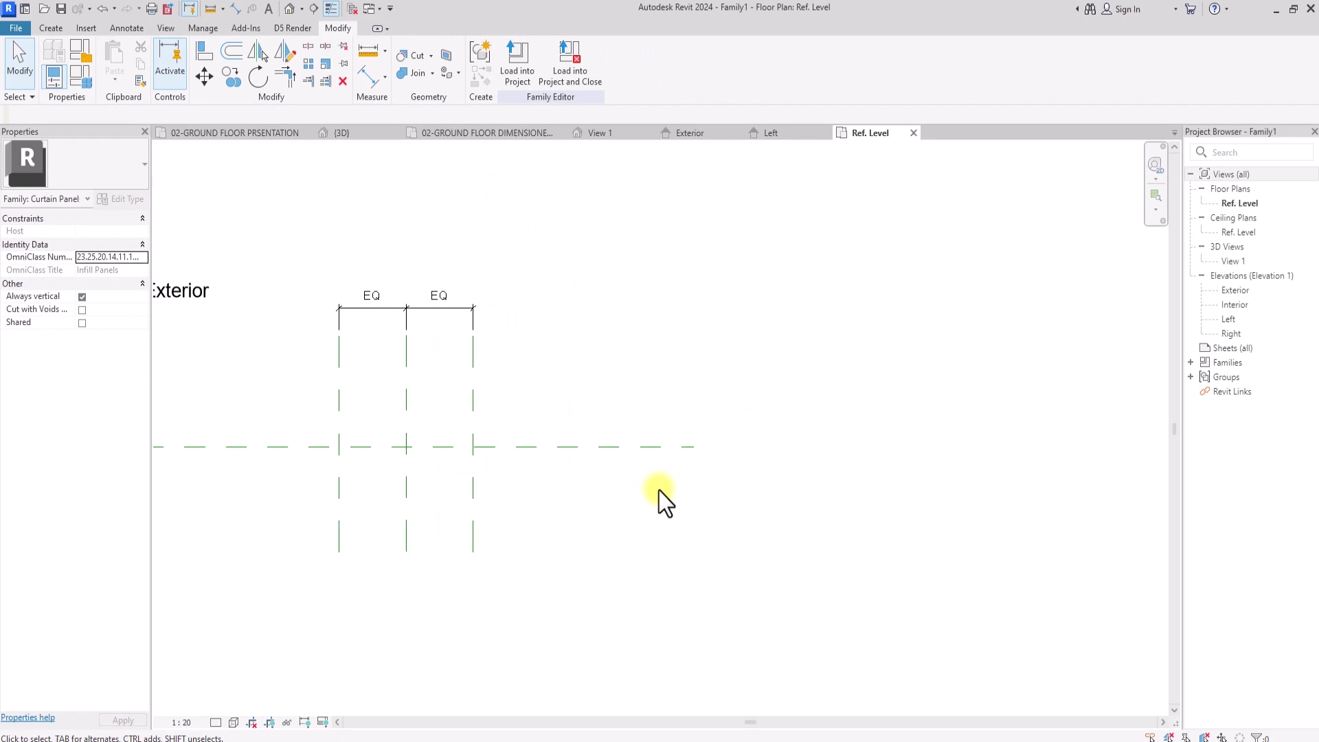
click(49, 28)
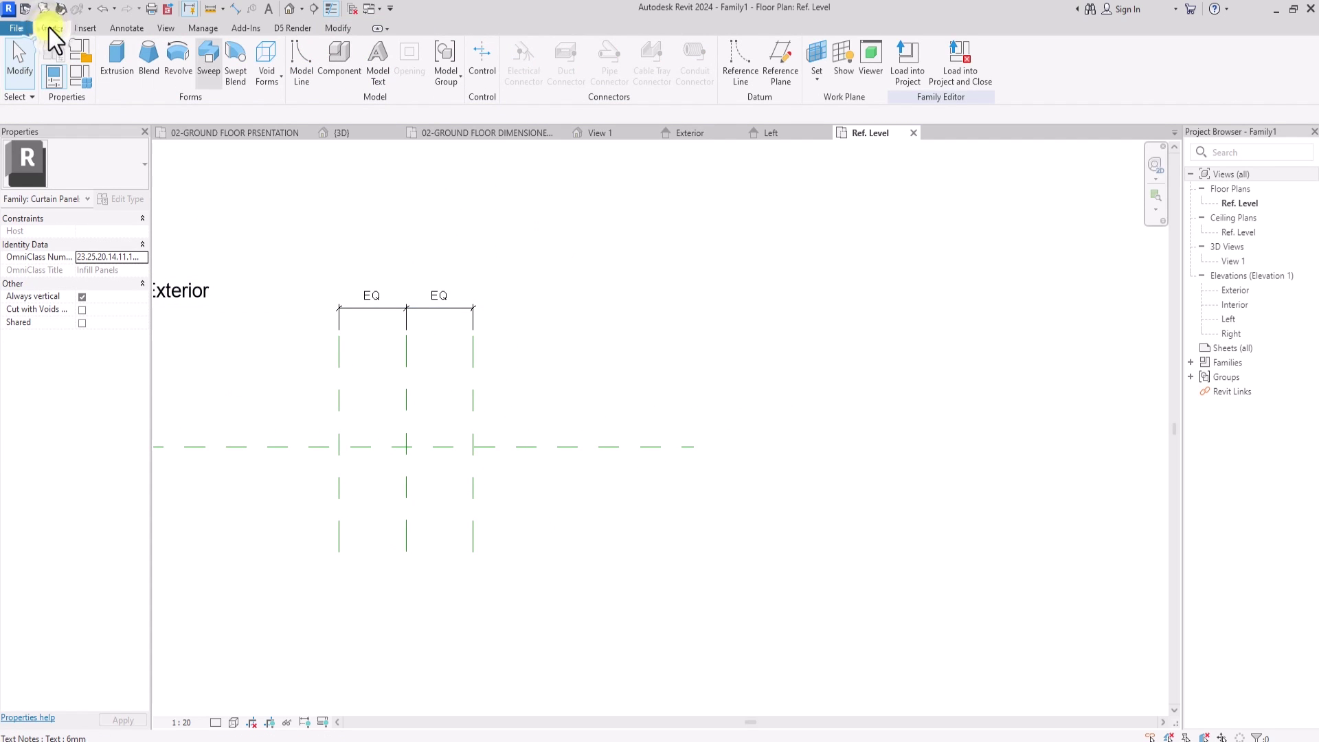
click(211, 73)
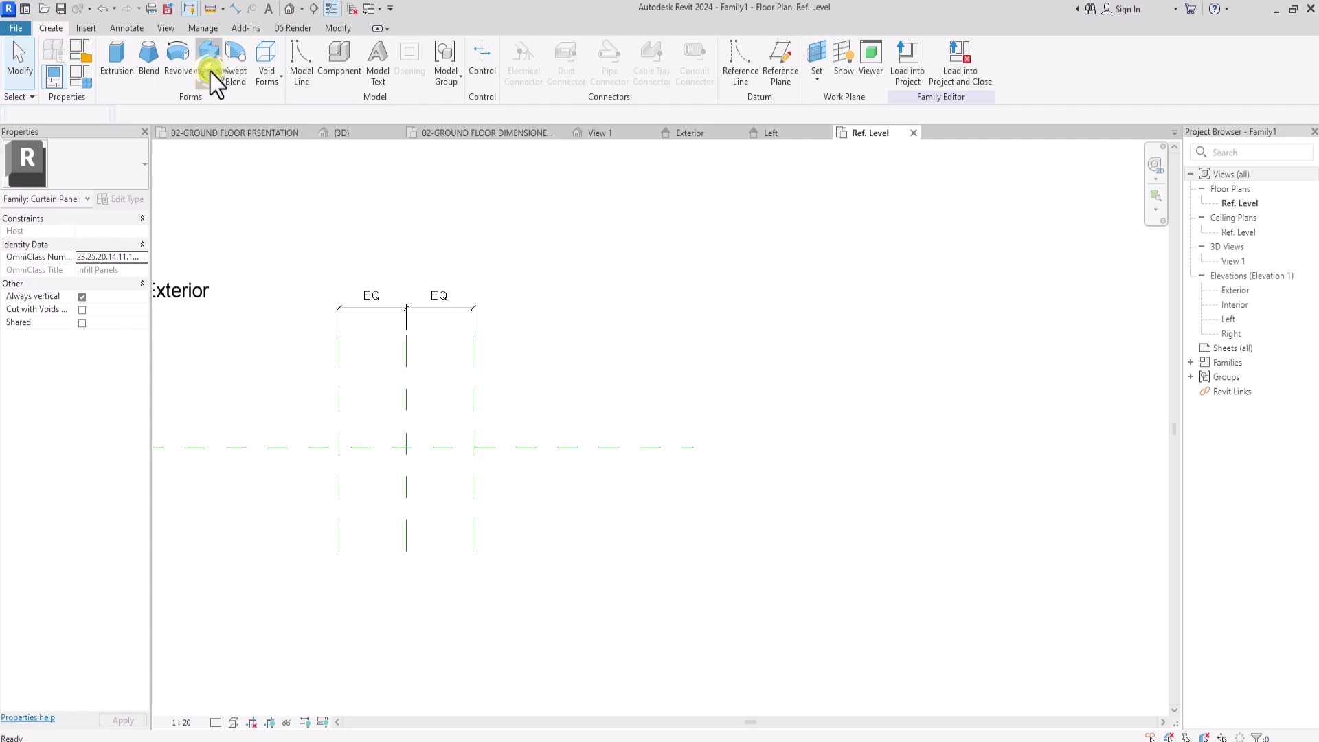
click(644, 53)
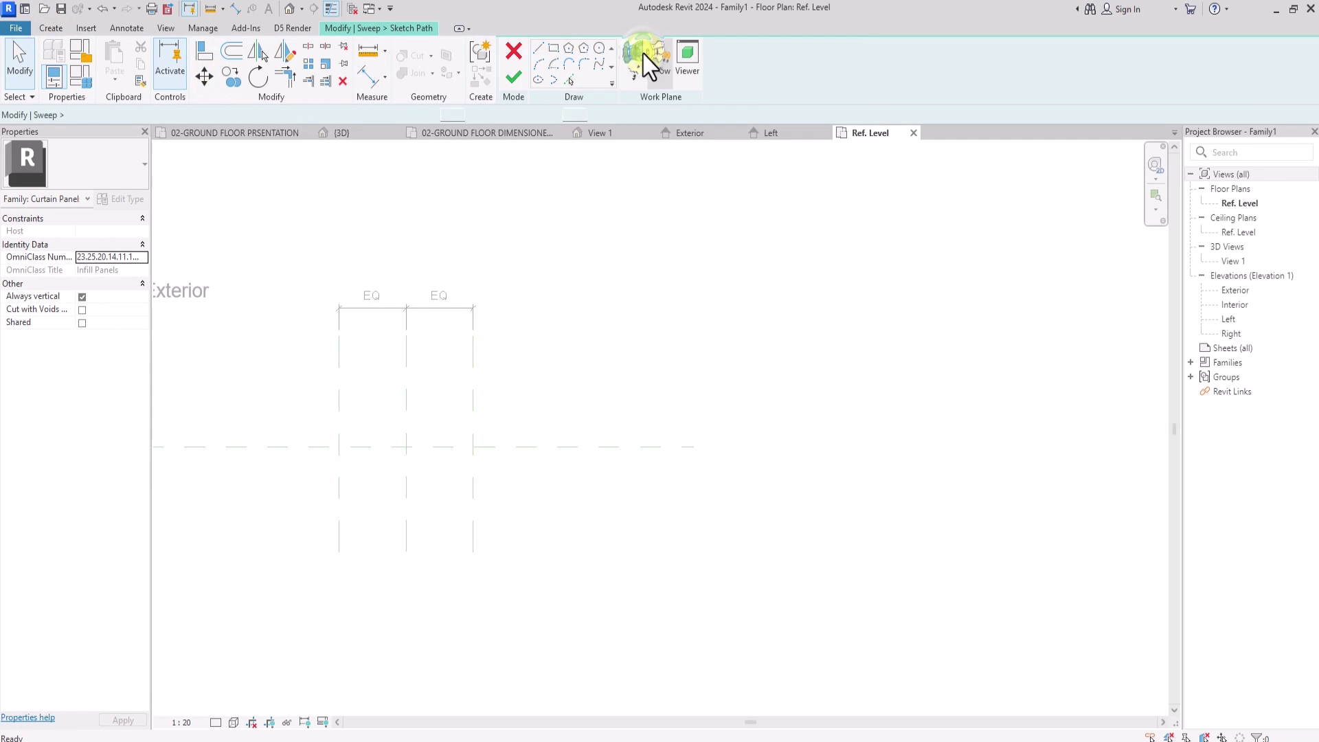
click(341, 447)
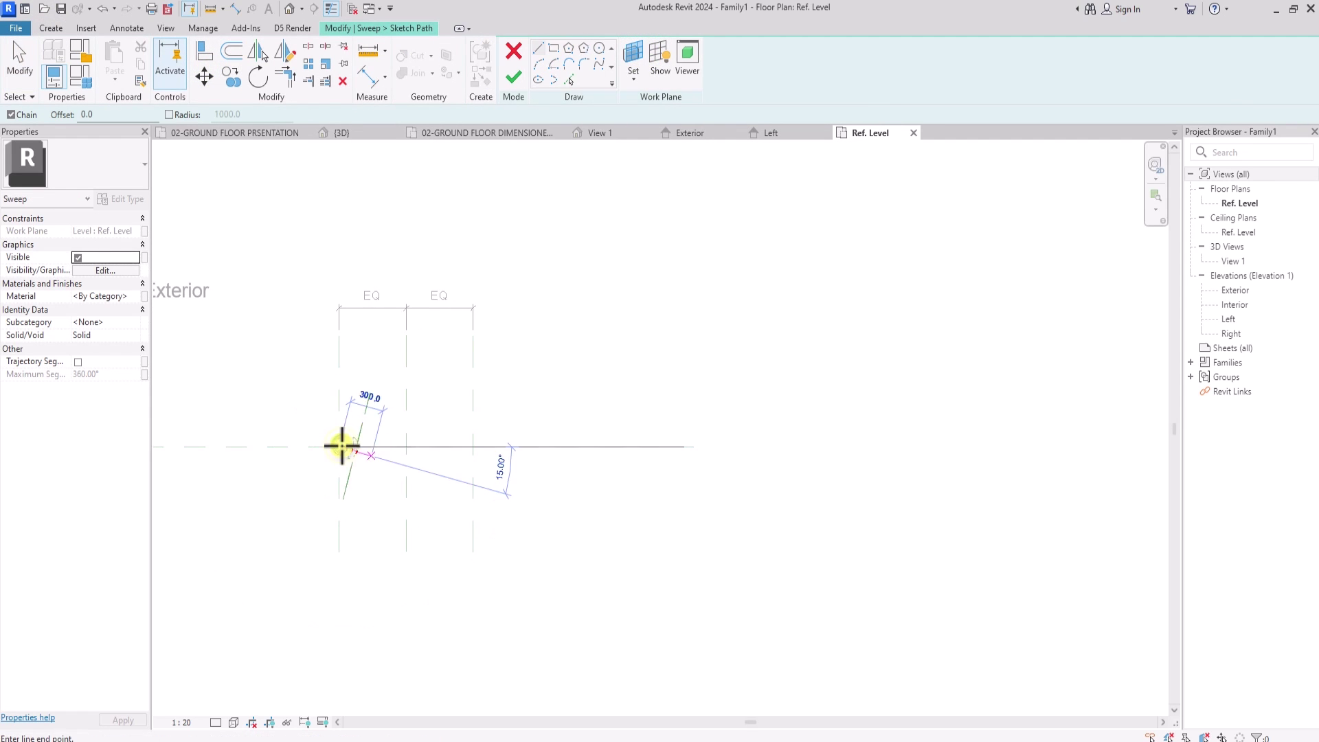
scroll(473, 447, up, 2)
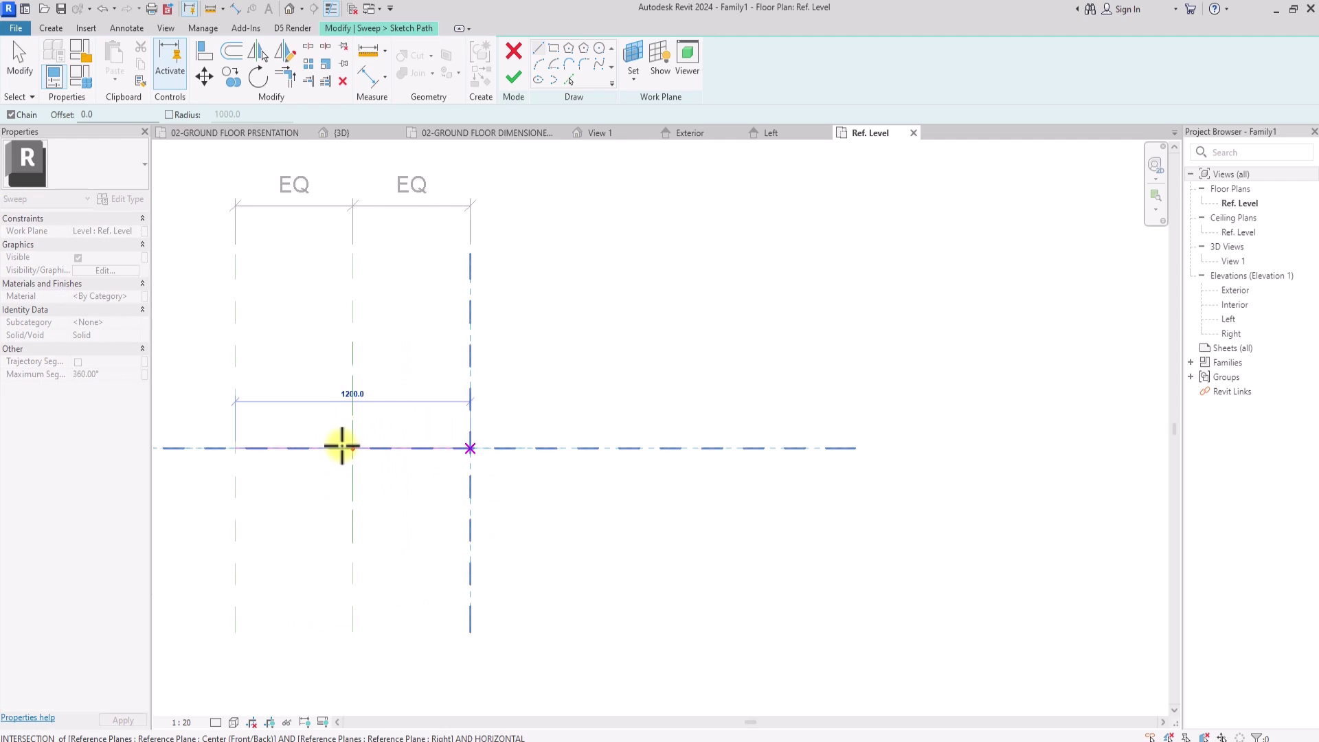
click(472, 448)
key(Escape)
key(Escape)
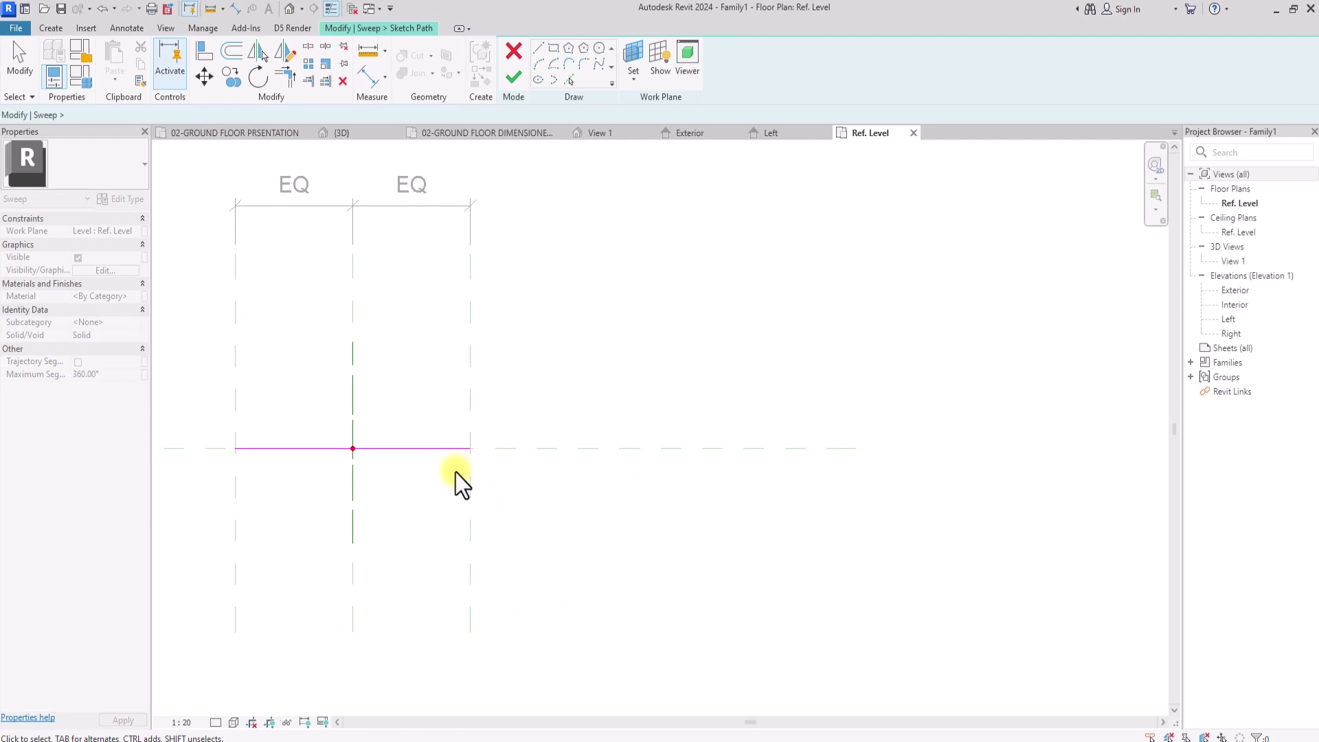
scroll(456, 472, down, 2)
click(512, 77)
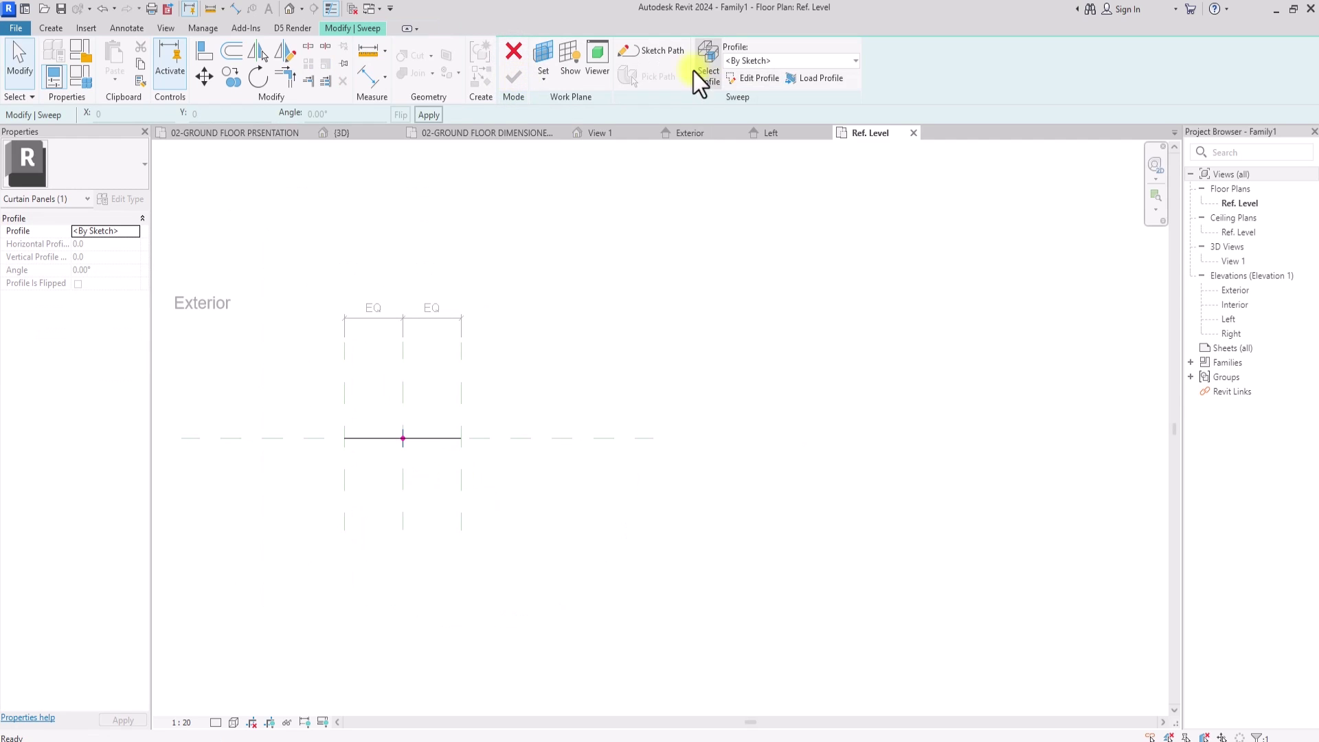
- Open the sweep profile for sketching in the Left elevation view
click(760, 82)
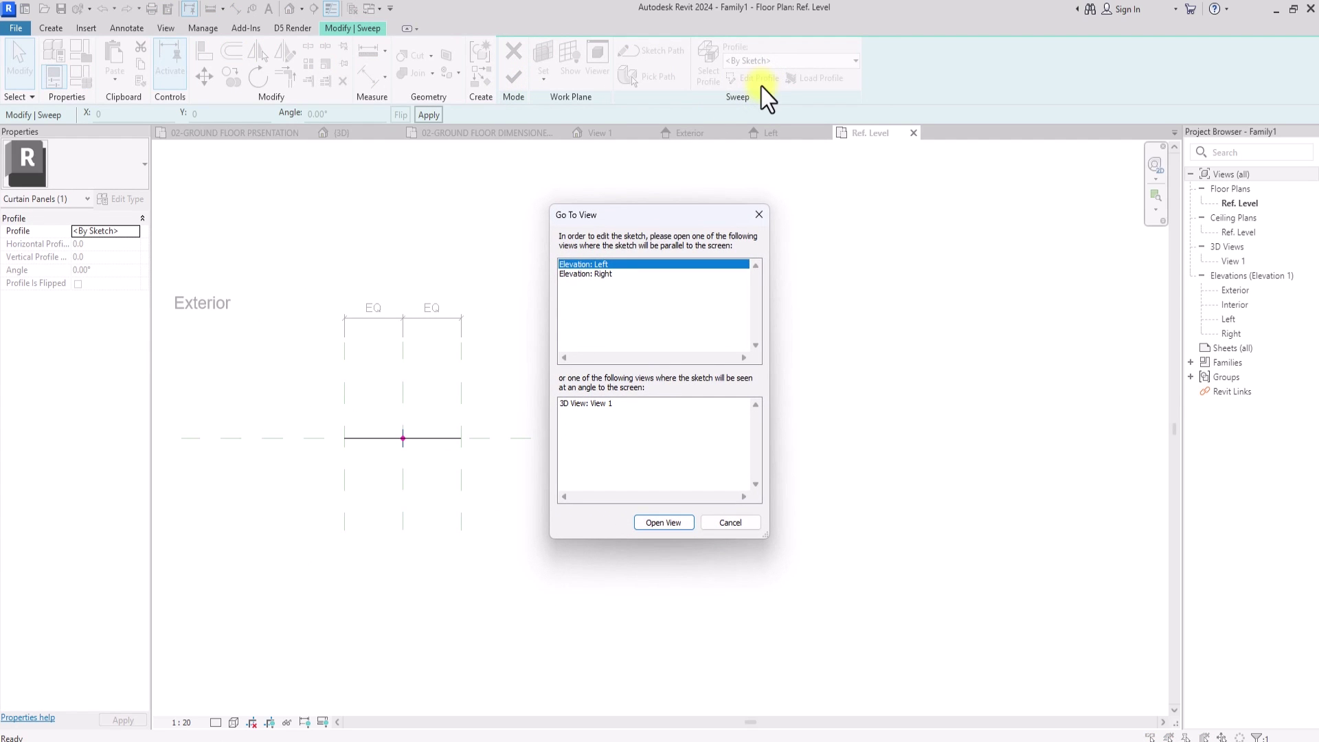
click(591, 404)
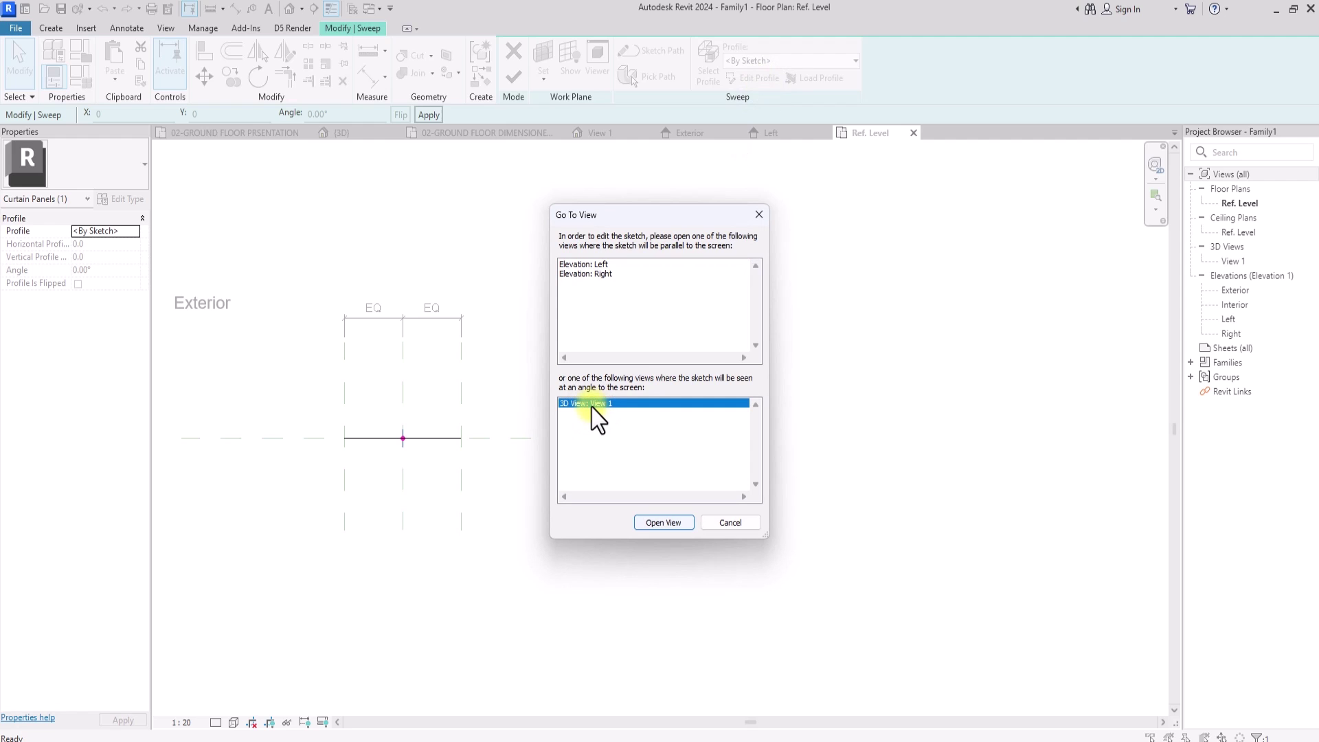
click(595, 265)
click(668, 524)
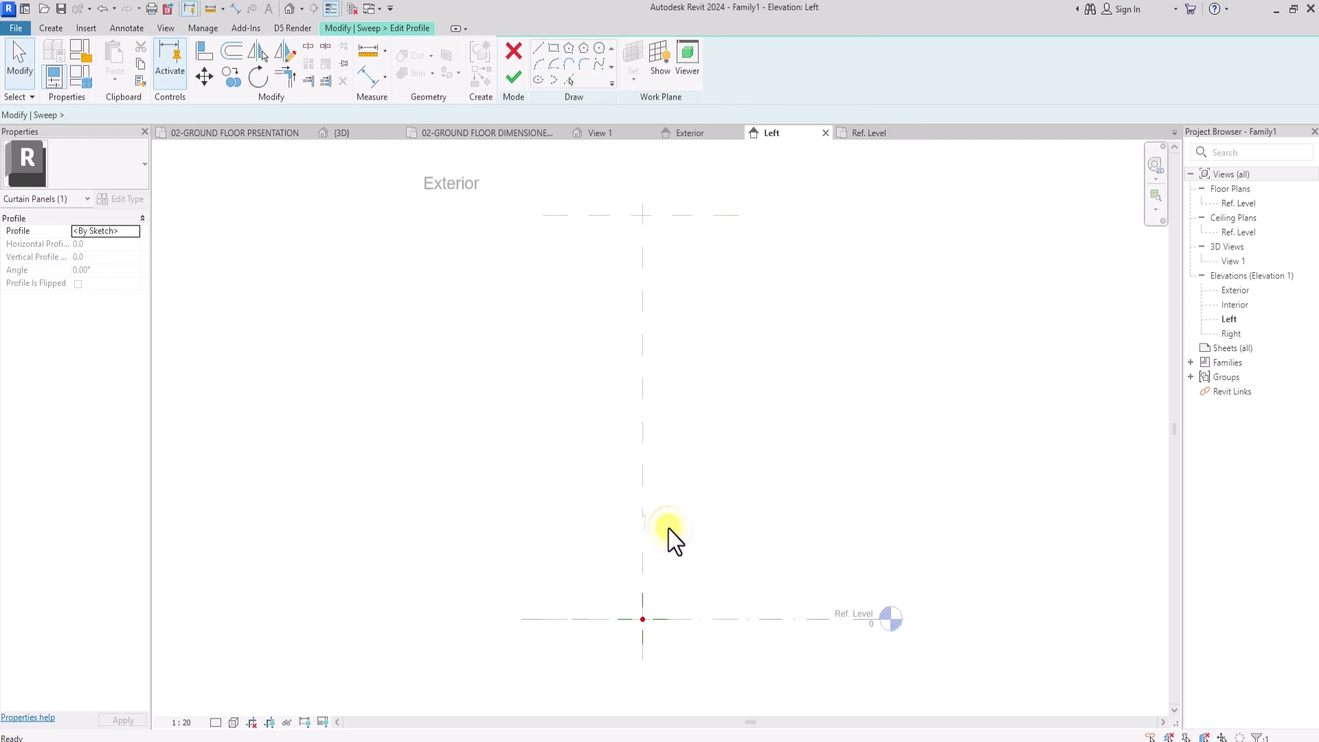
- Sketch profile guide lines: a vertical line about 100 mm up from the path point, then a 50 mm horizontal line to the right
scroll(669, 527, up, 4)
middle_drag(670, 527, 585, 488)
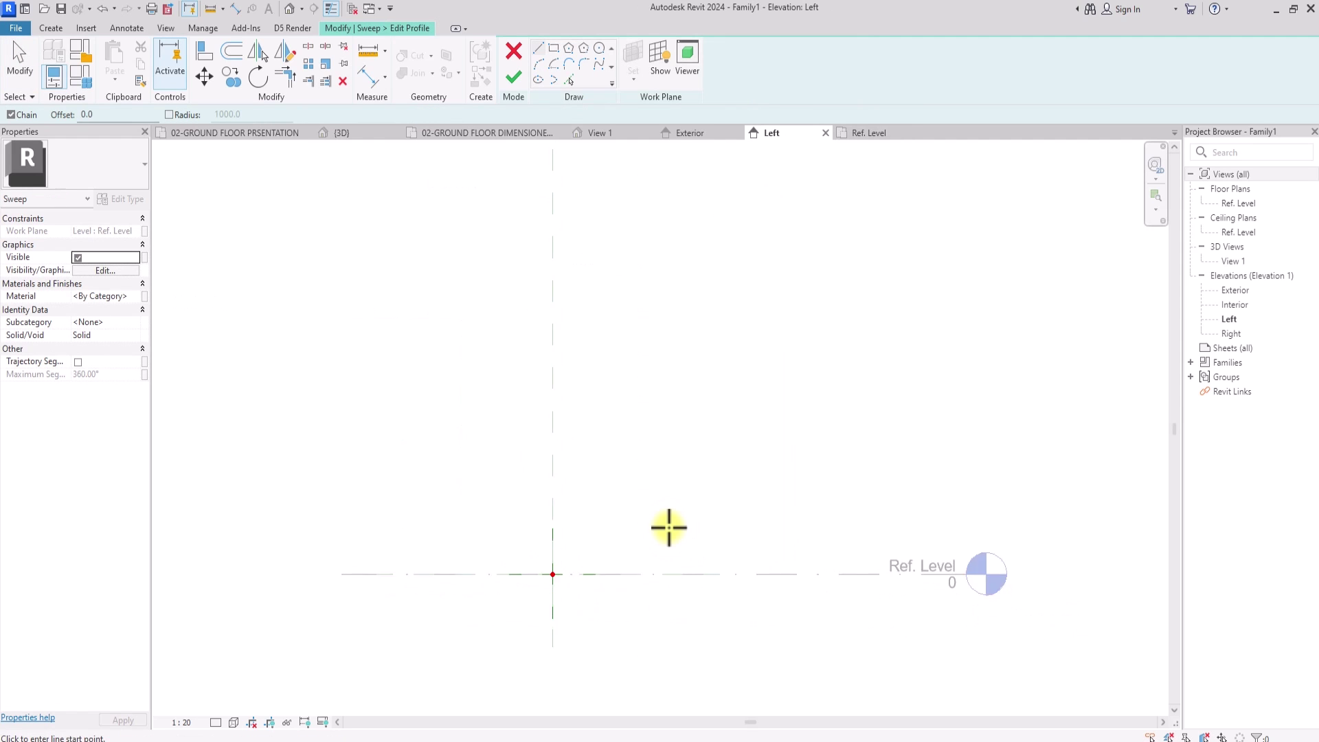
scroll(669, 528, up, 1)
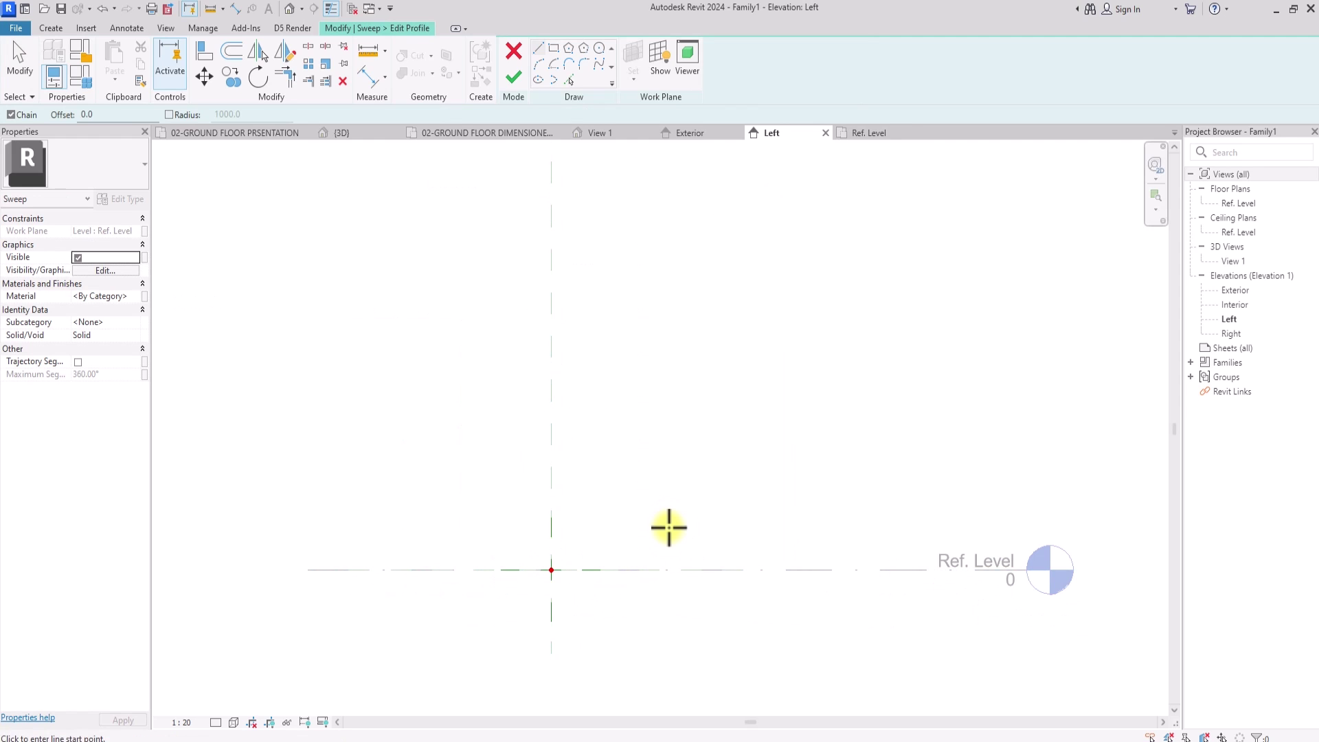
click(552, 573)
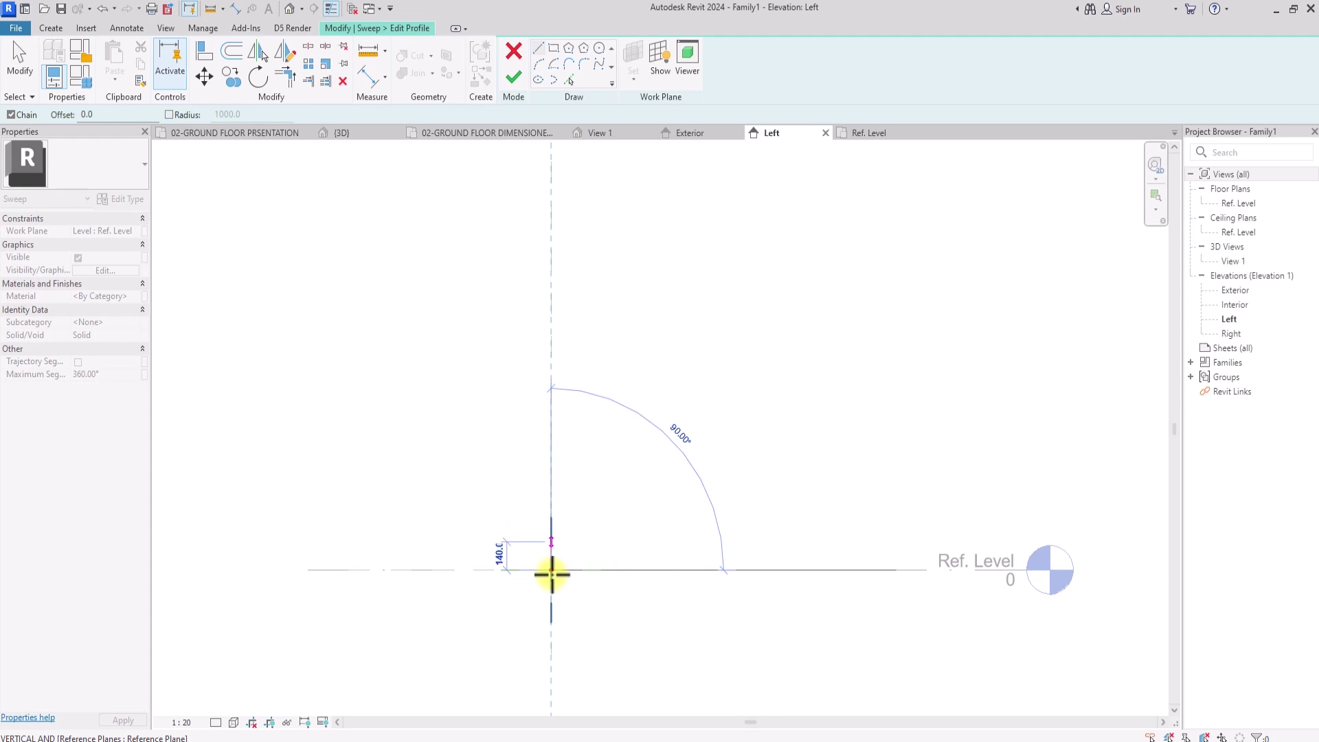
scroll(549, 552, up, 3)
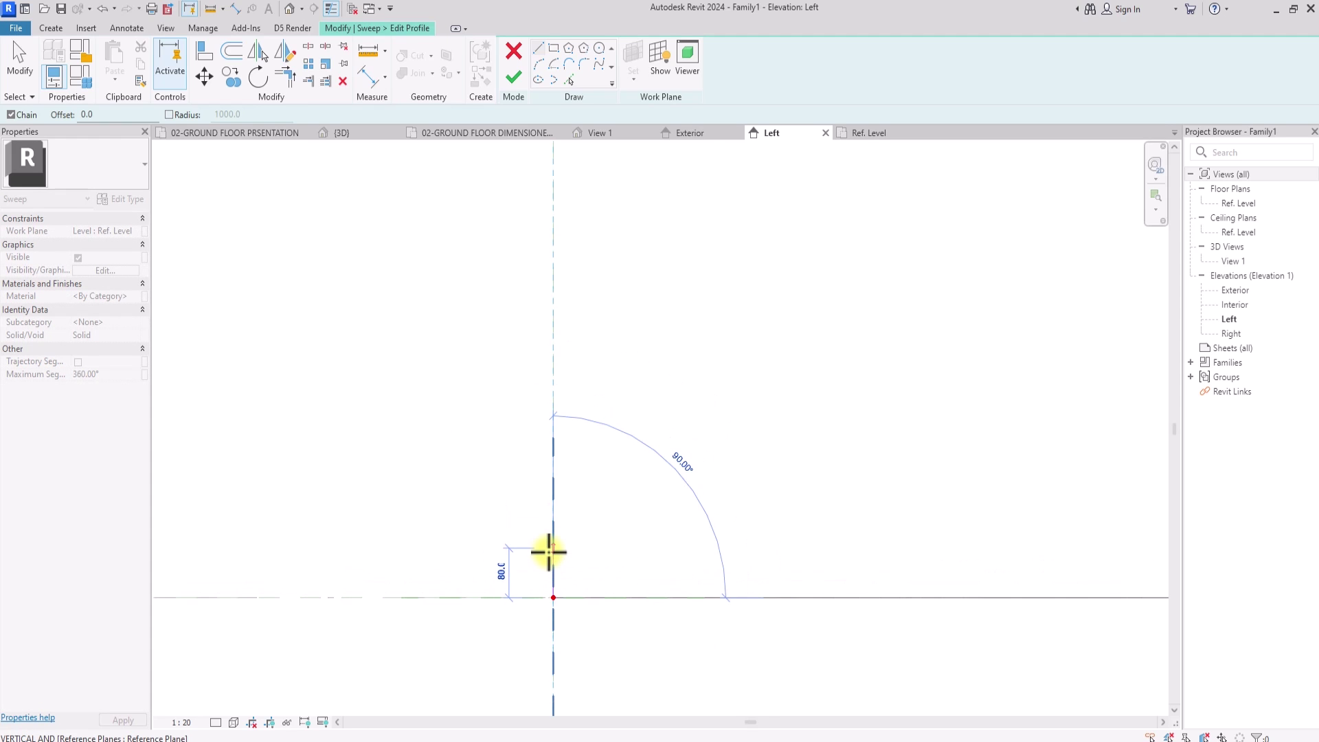
key(Return)
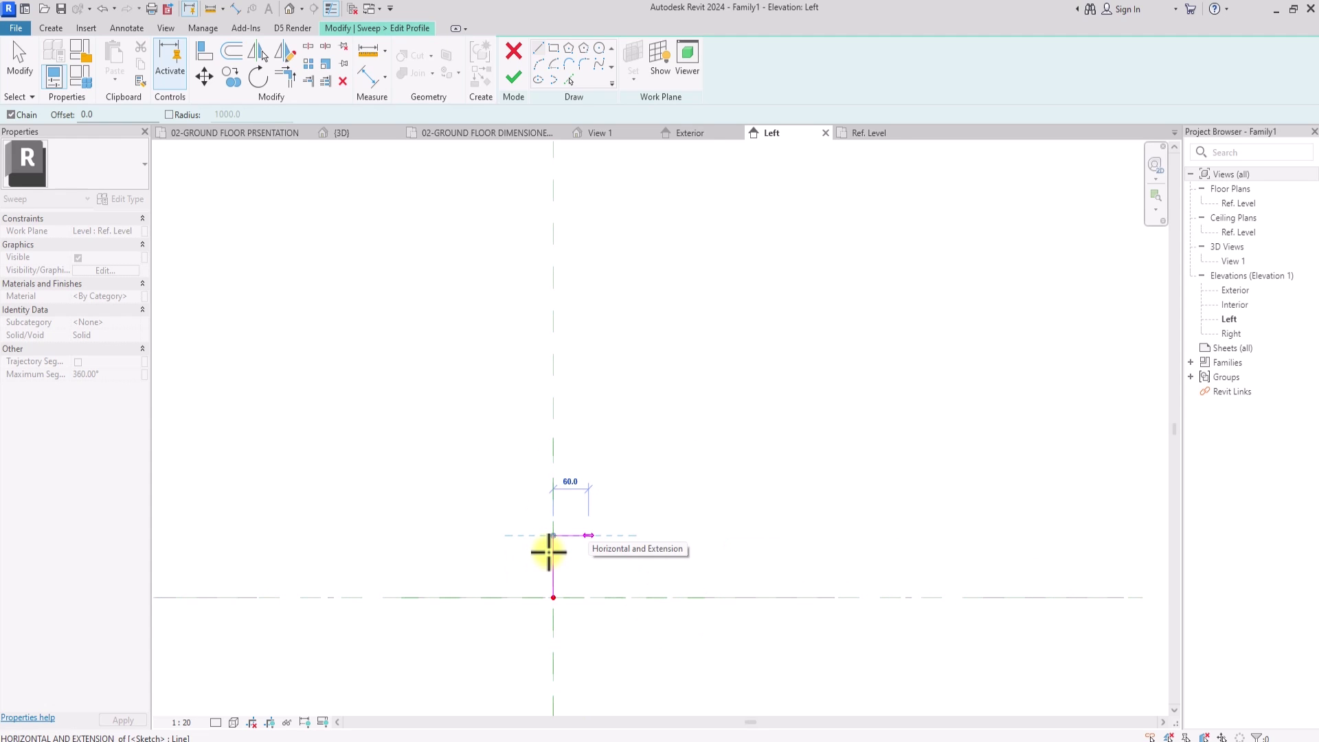
text(50)
key(Return)
key(Escape)
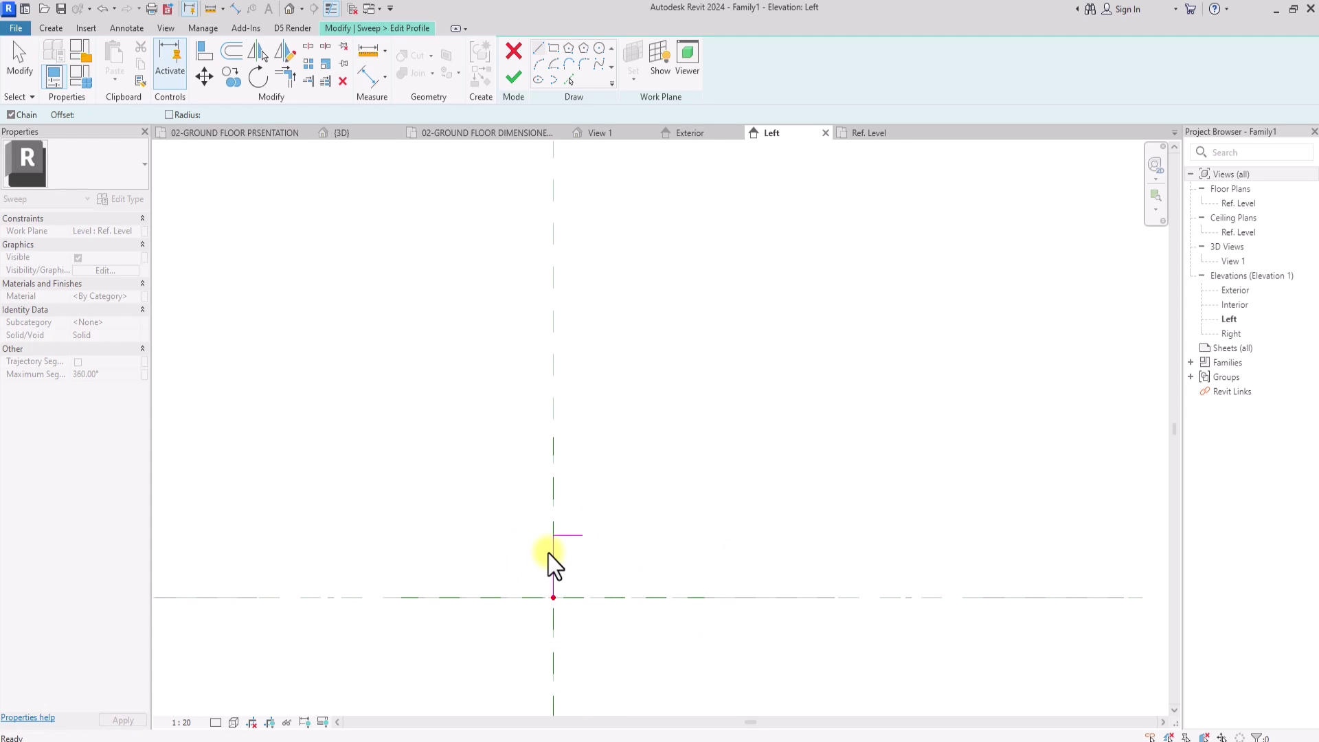
- Draw a 50 mm line left from the path point along the reference level and join it diagonally to the upper line's free end
click(553, 598)
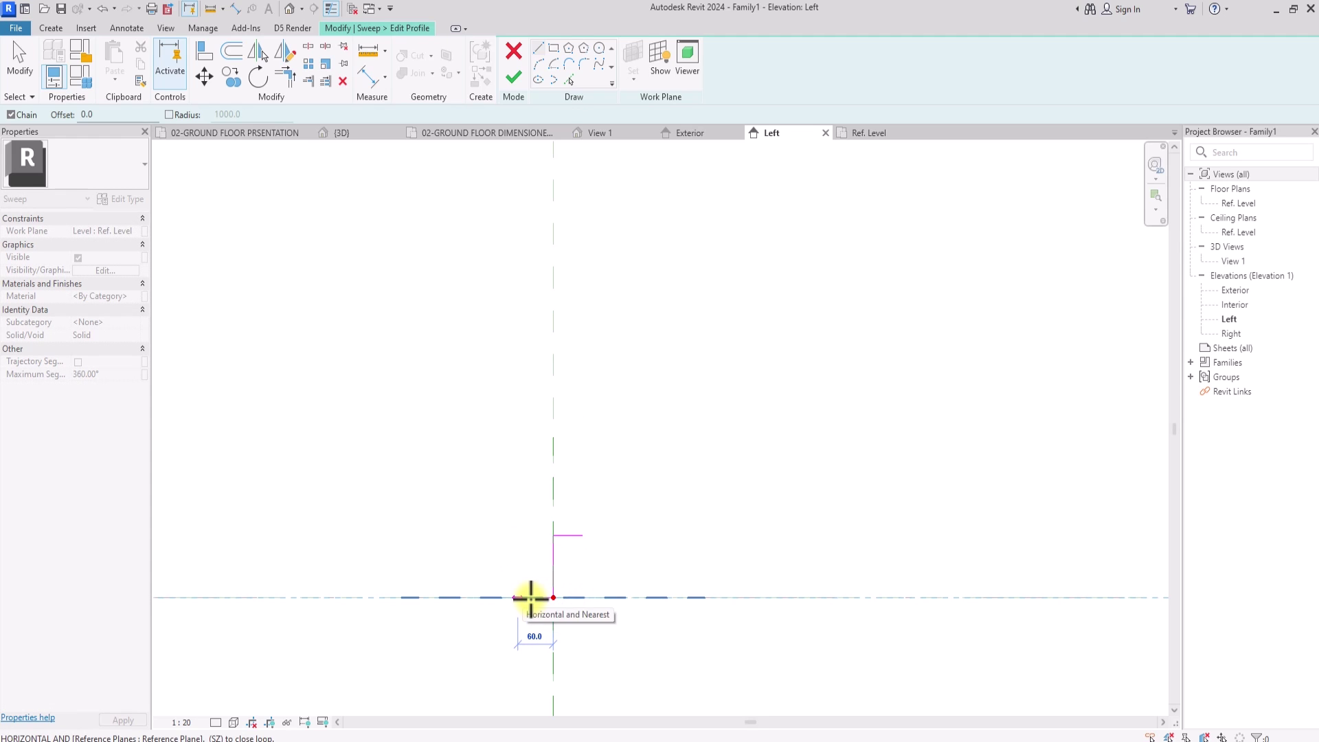
click(529, 598)
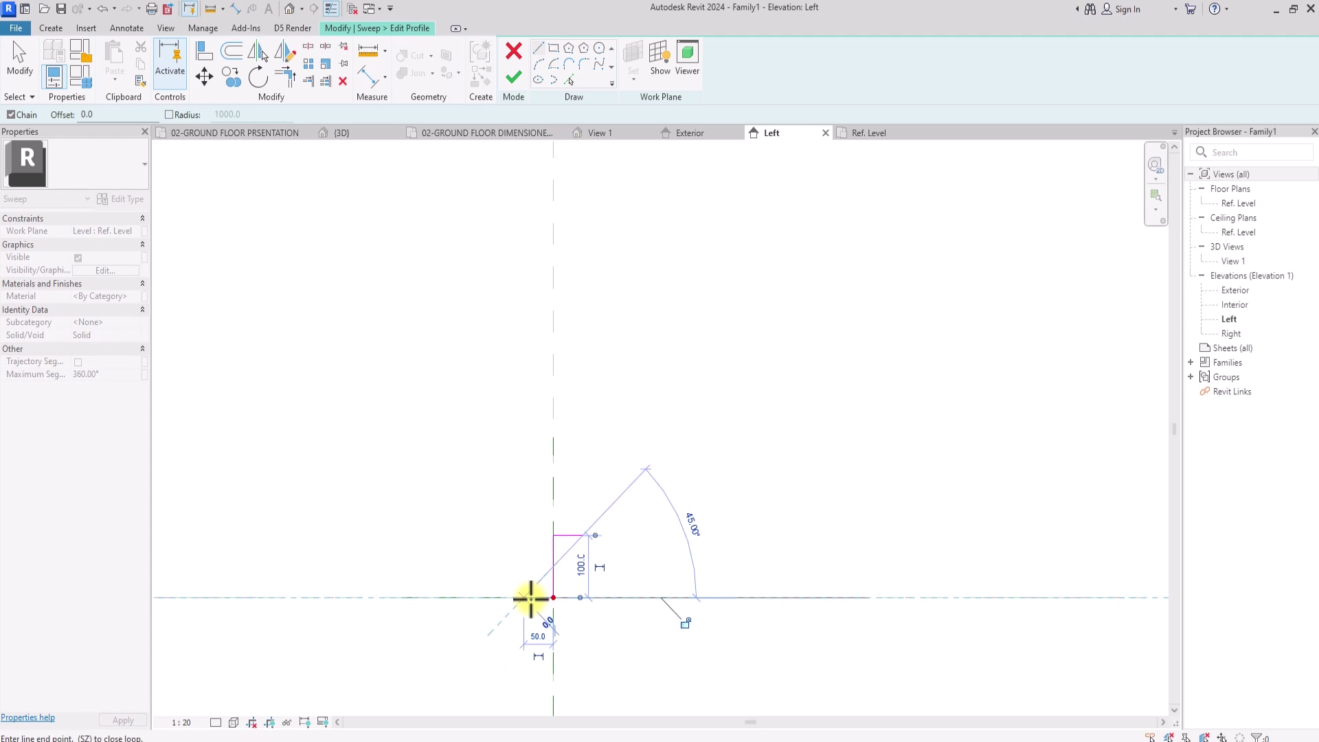
click(581, 540)
key(Escape)
scroll(550, 596, up, 3)
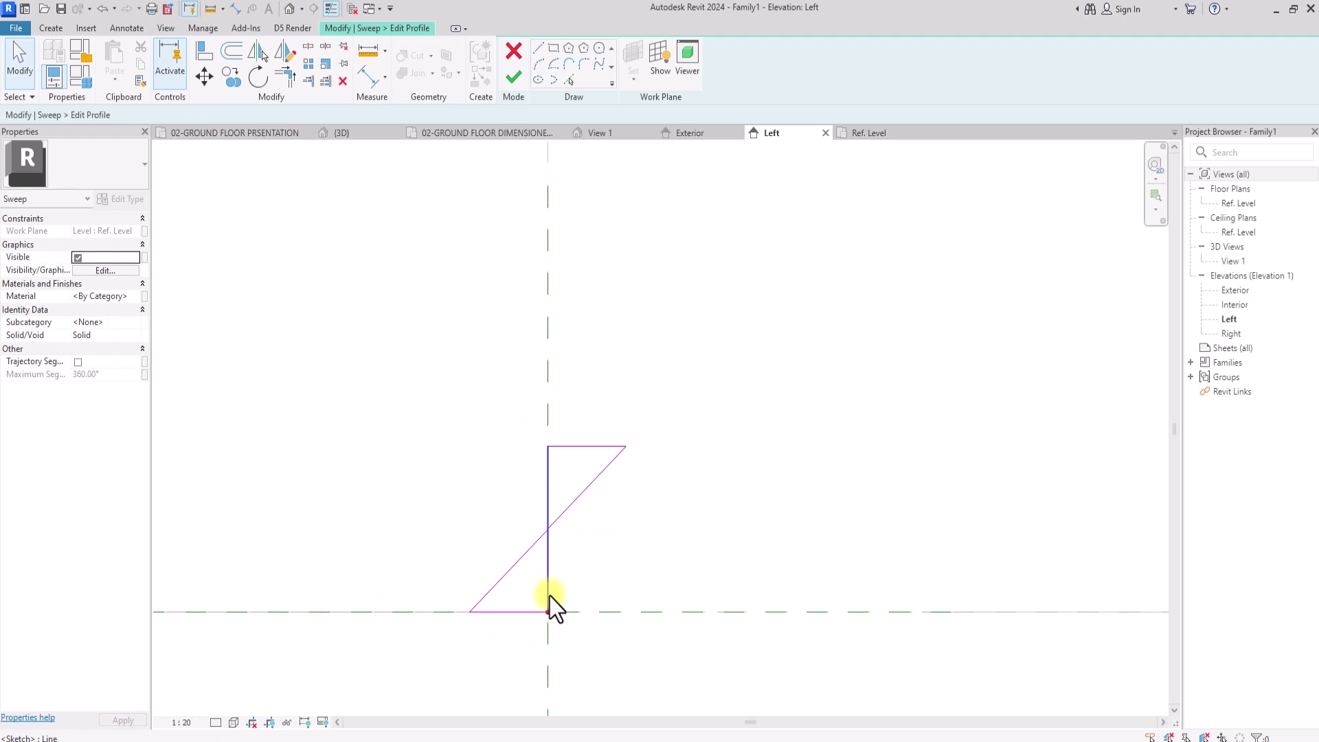
- Delete the vertical and both horizontal guide lines, keeping only the diagonal
click(549, 596)
key(Delete)
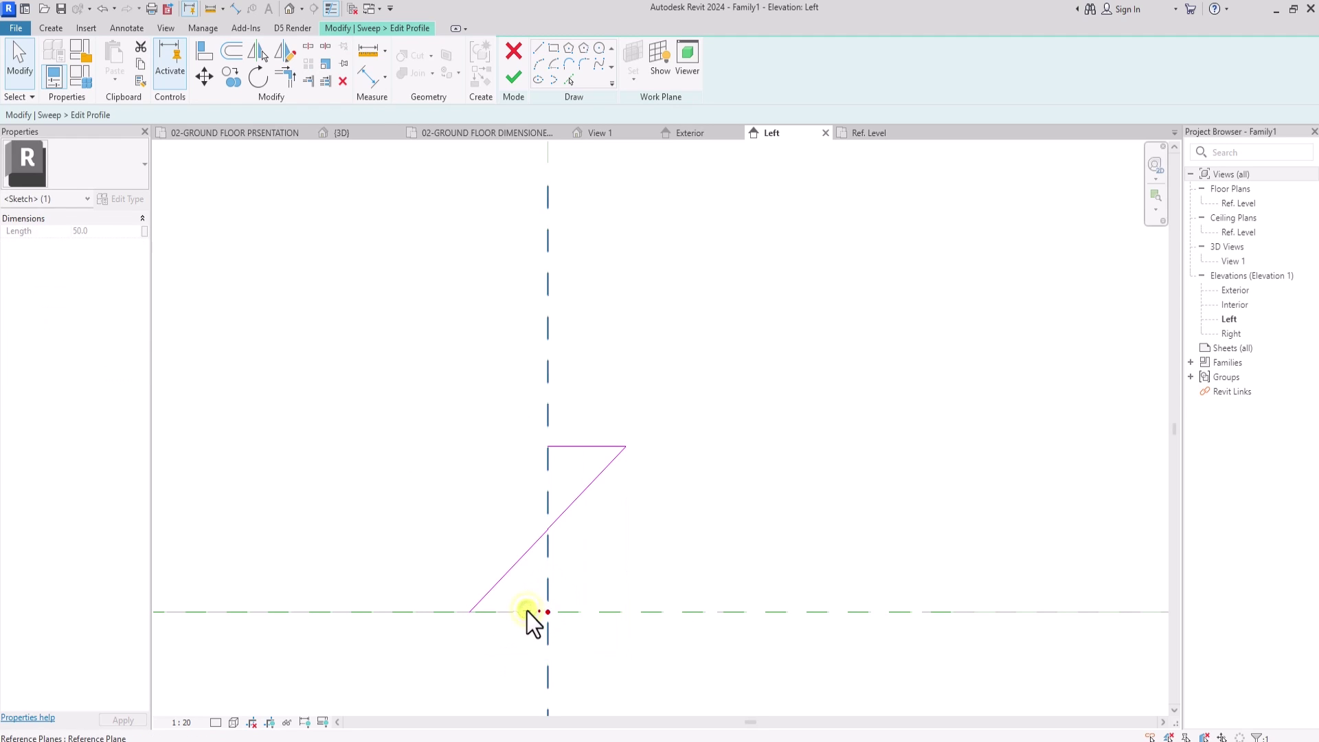
click(575, 447)
key(Delete)
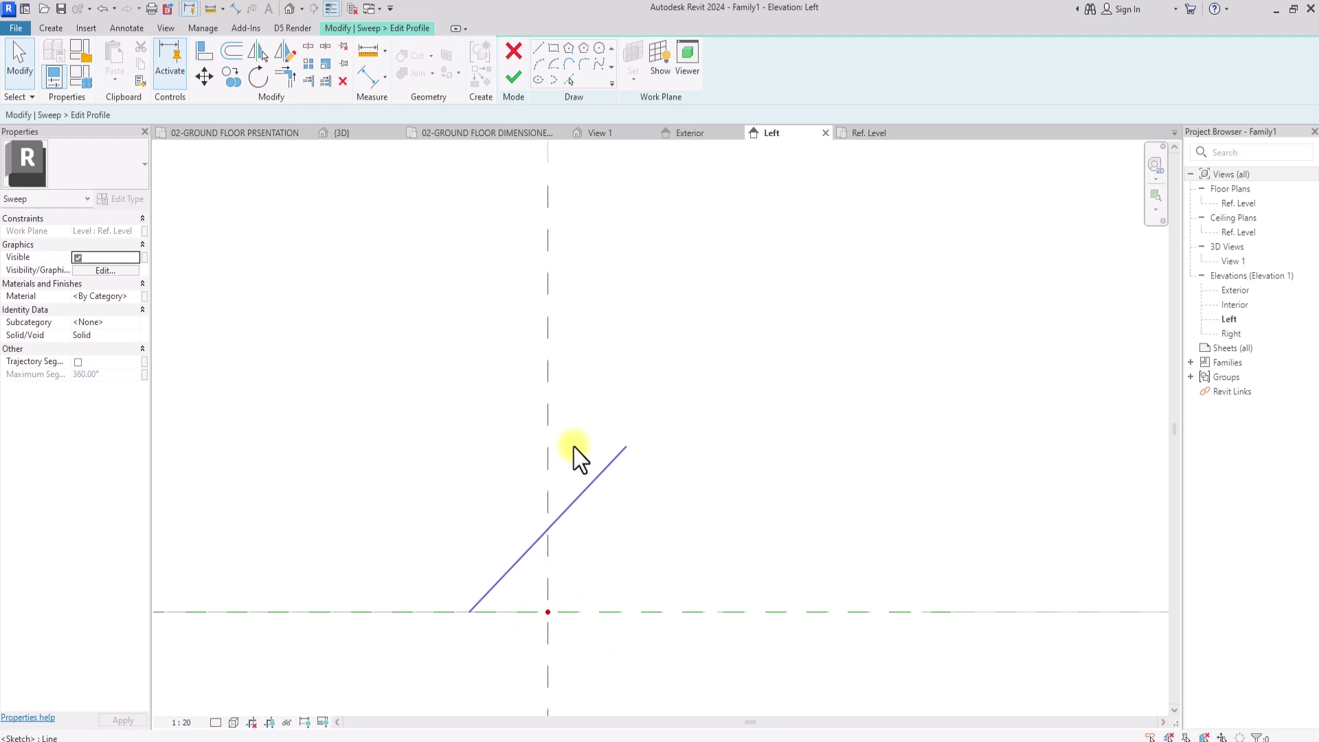
- Offset copies of the diagonal line by 5 mm to both sides
click(232, 50)
click(323, 117)
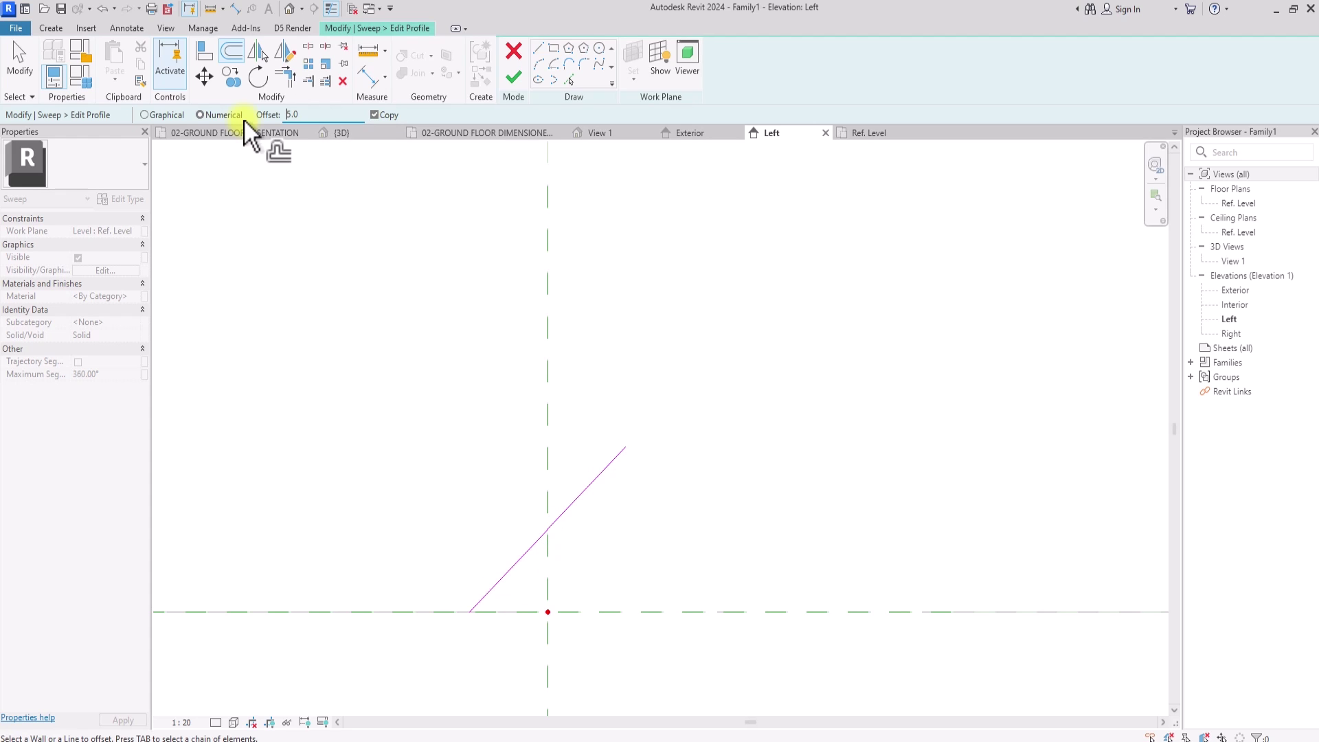
click(517, 568)
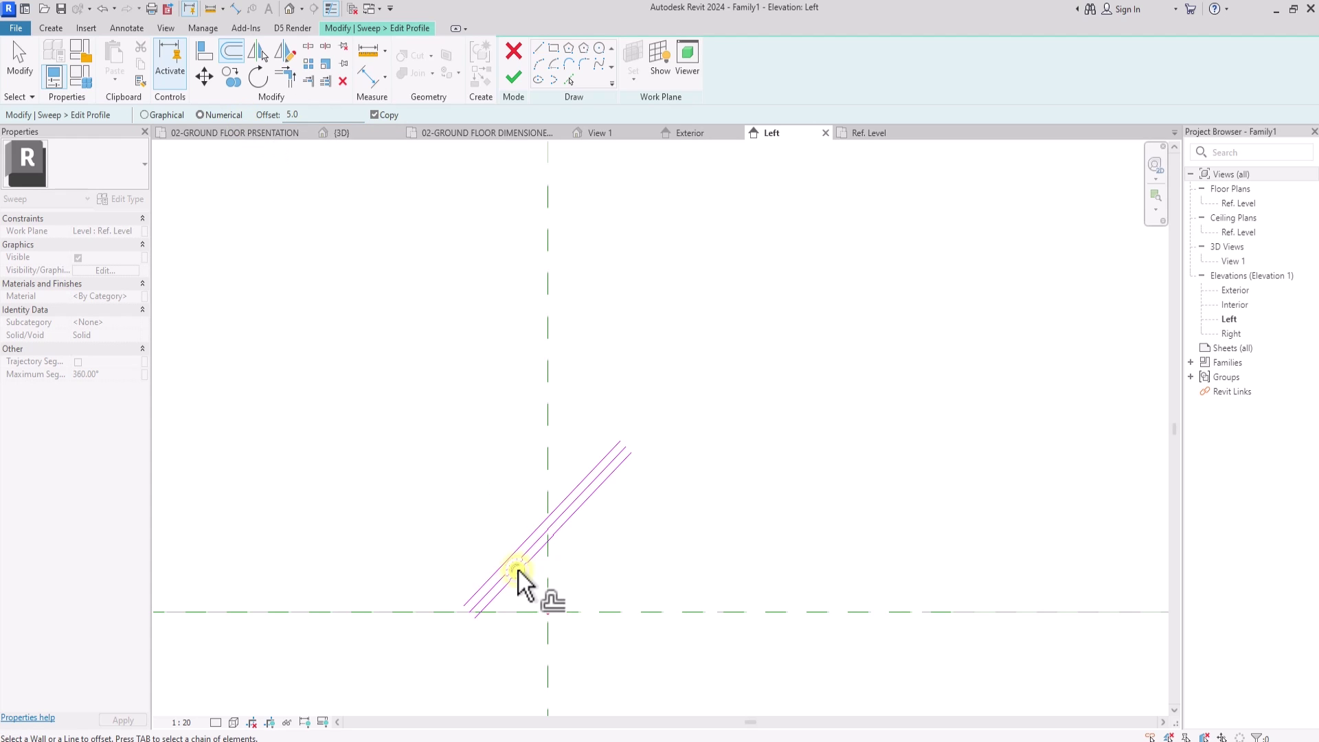
- Close both ends of the slanted strip with 10 mm lines joining the two offset lines
click(538, 48)
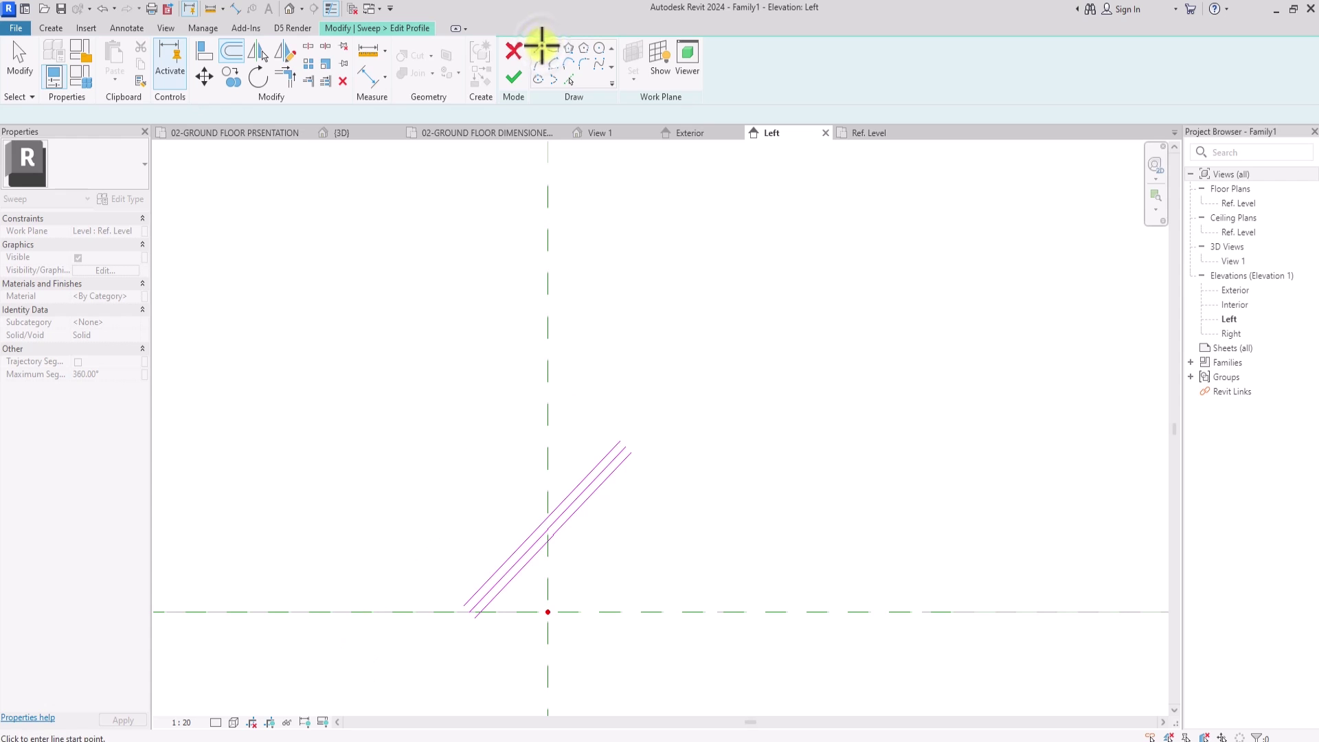
click(626, 445)
scroll(626, 445, up, 3)
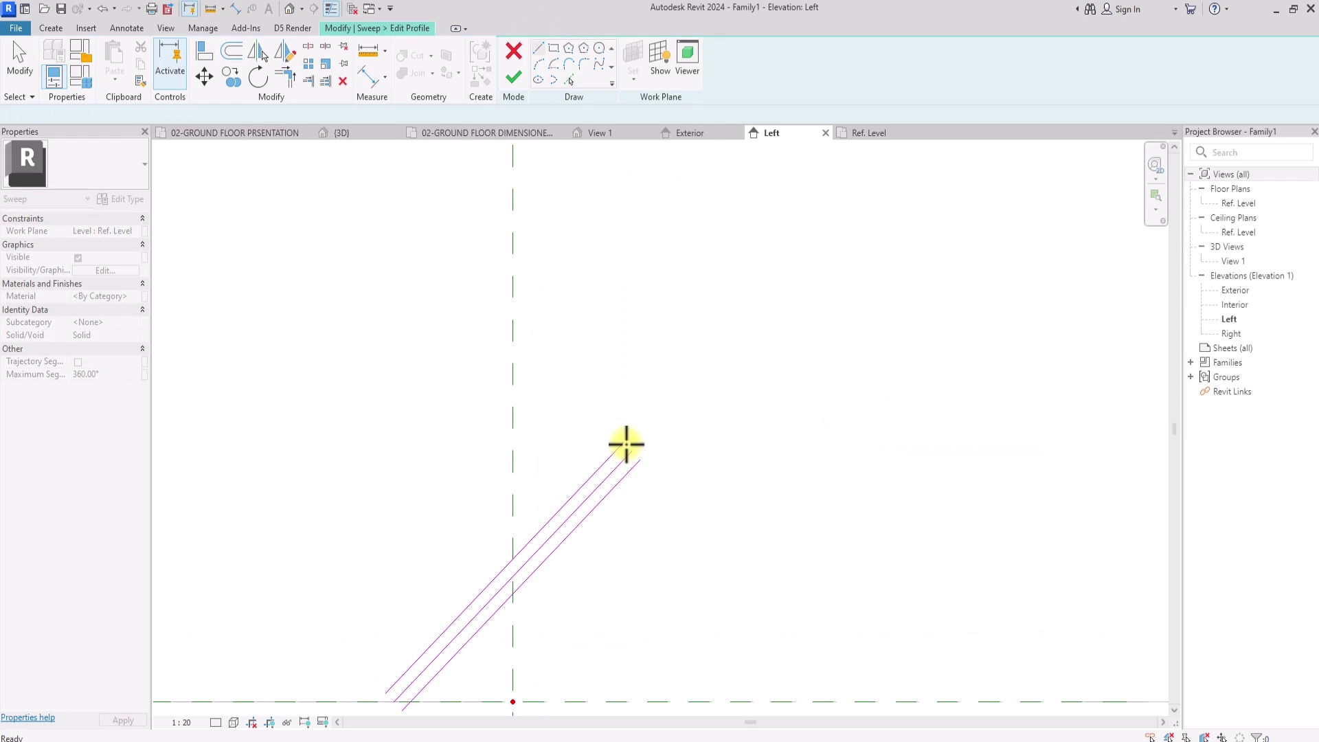
click(640, 461)
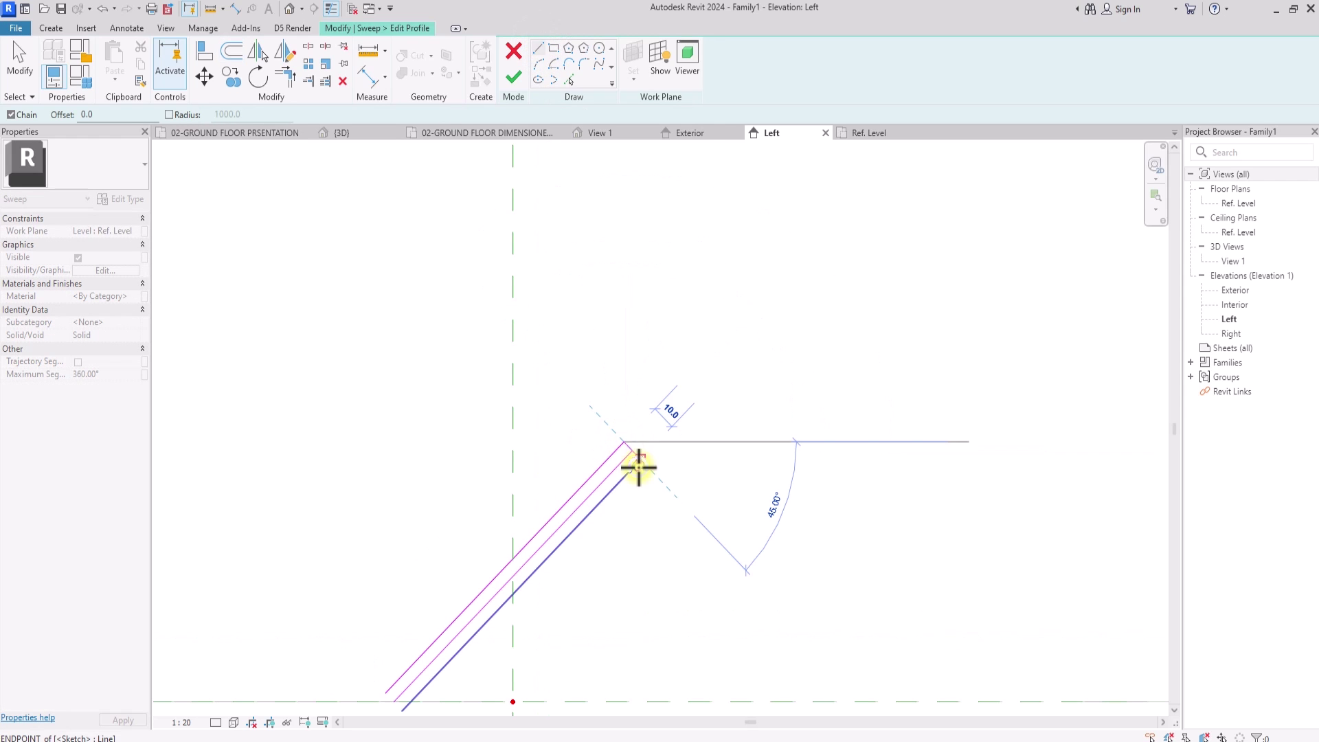
key(Escape)
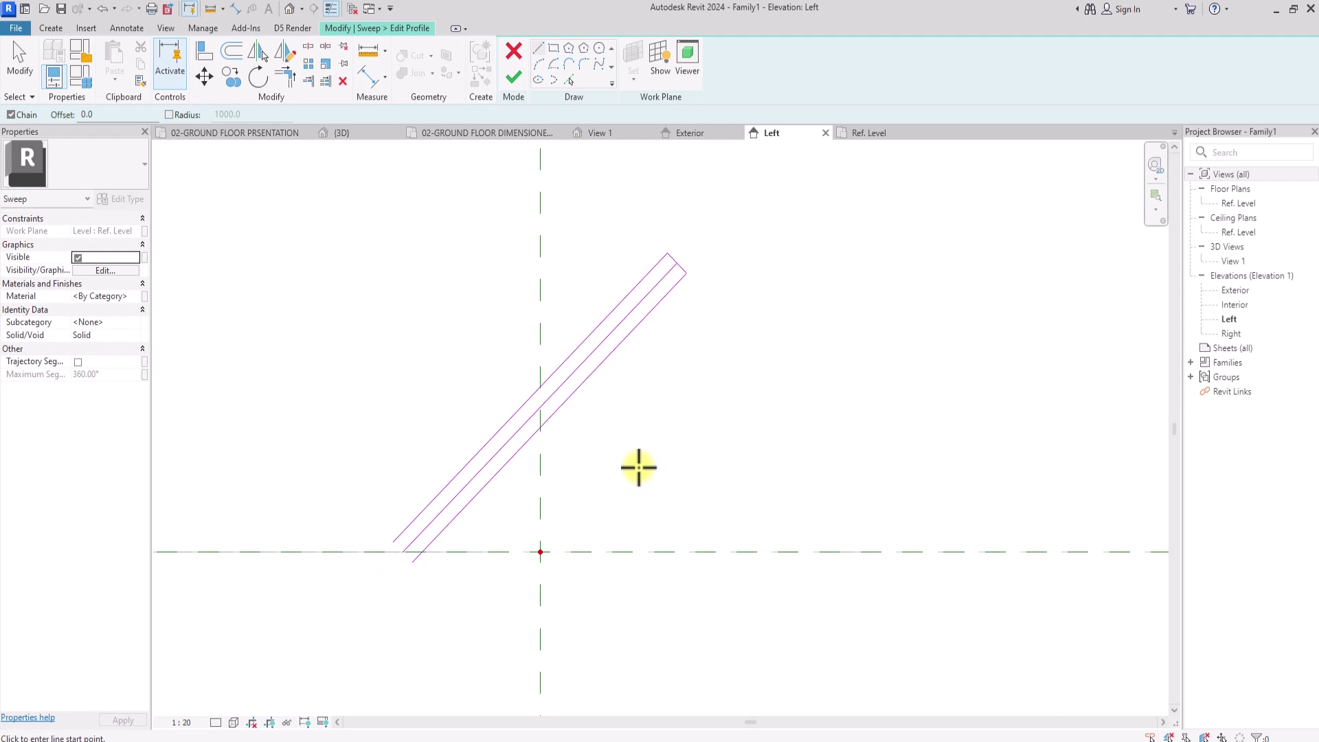
click(394, 542)
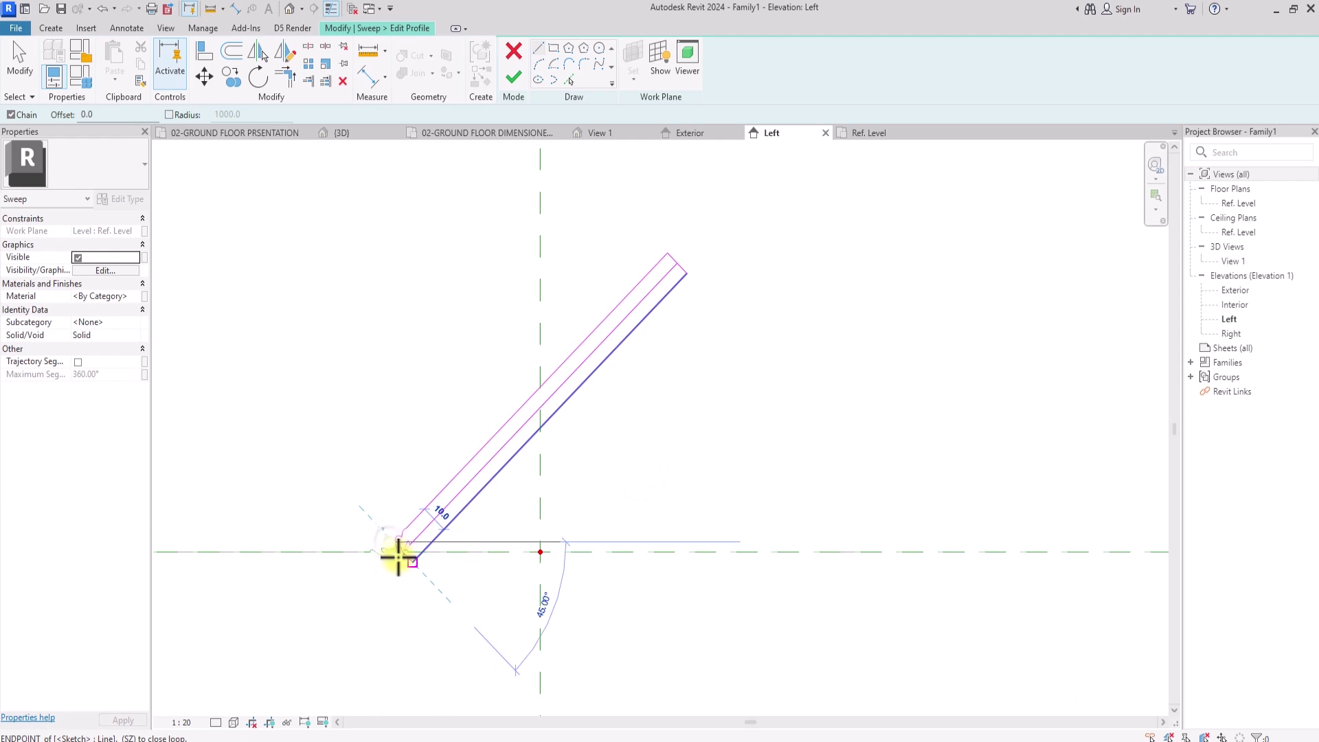
click(412, 562)
key(Escape)
key(Escape)
- Delete the original diagonal line running through the middle of the strip
scroll(480, 471, down, 2)
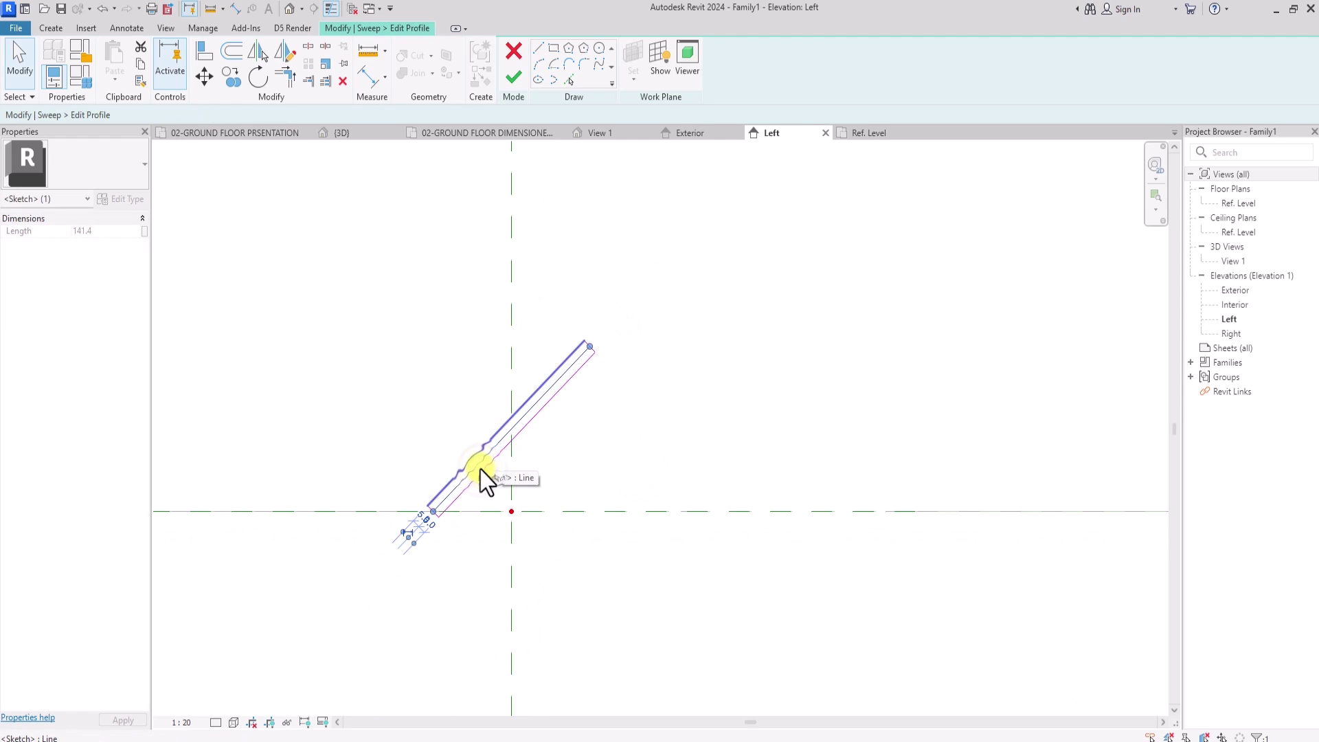
key(Escape)
key(Escape)
scroll(534, 234, down, 1)
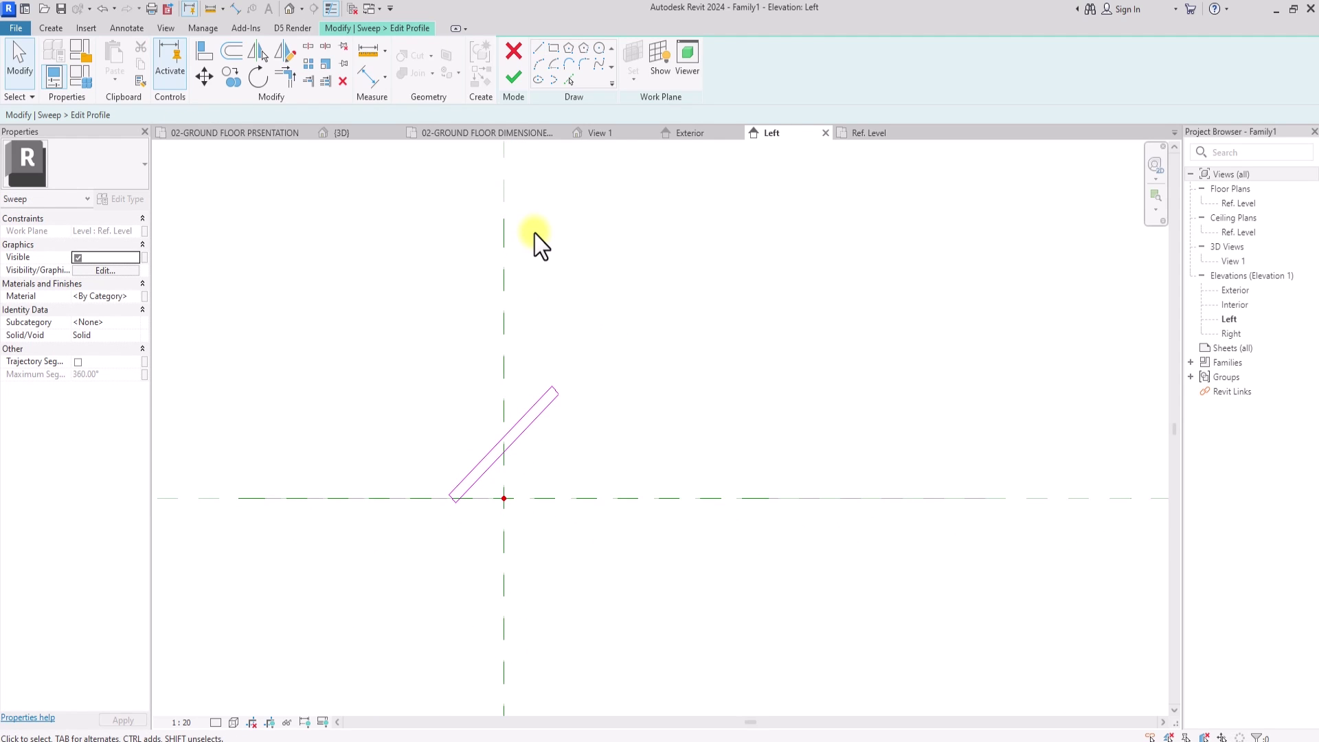
- Offset the strip's upper and lower end lines inward by 20 mm without copying them
scroll(534, 234, up, 2)
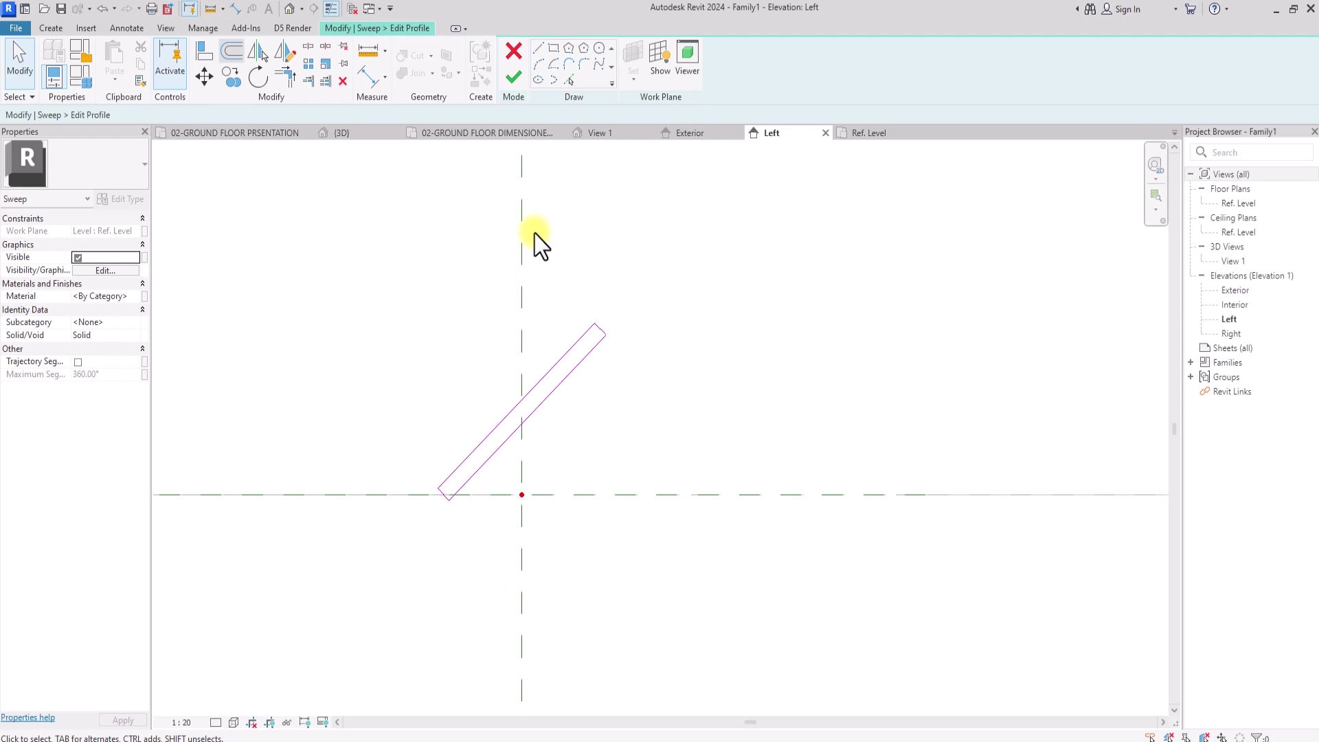
click(234, 50)
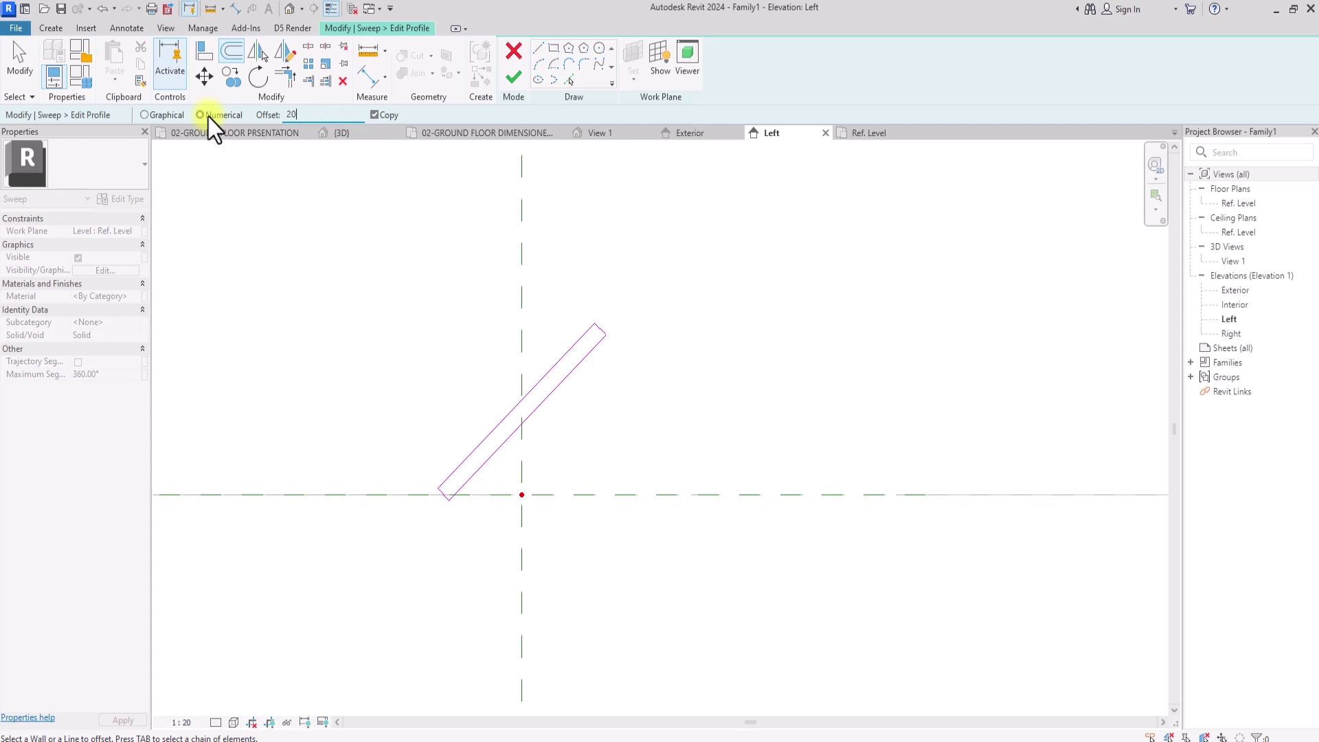
click(374, 115)
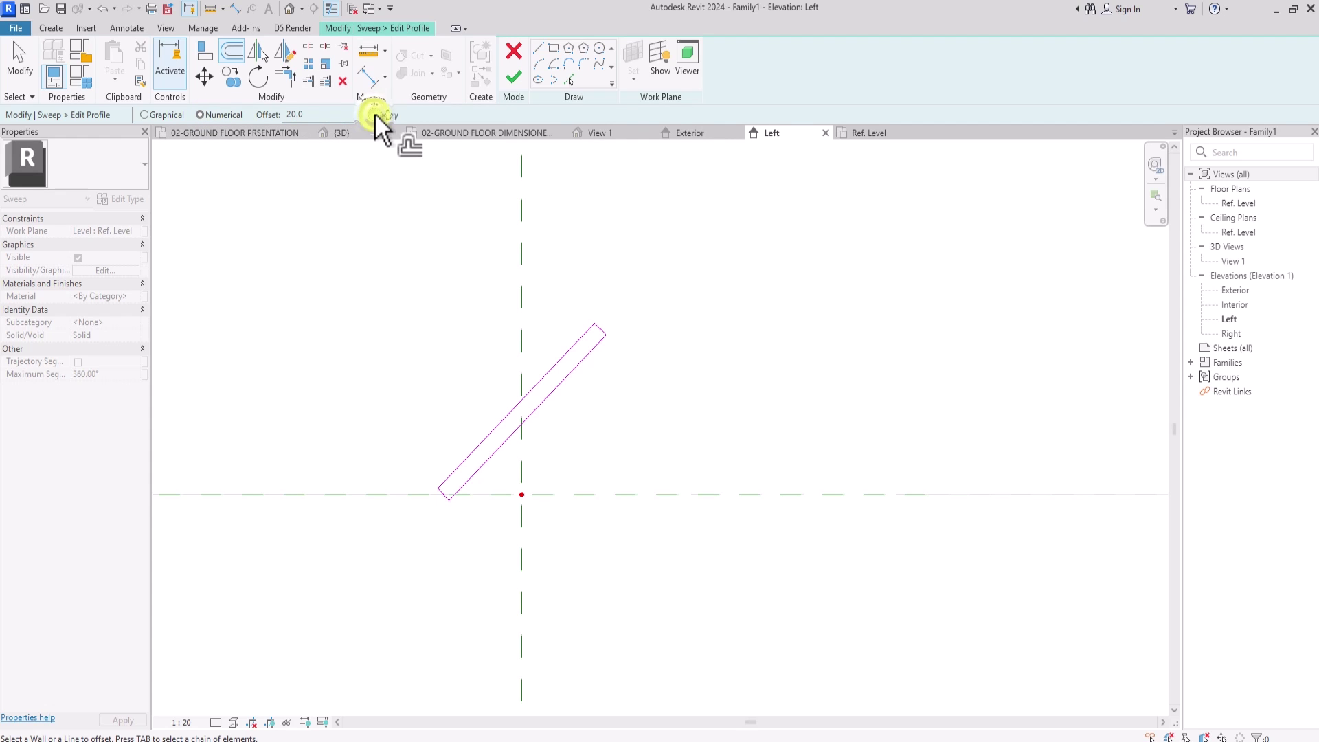
click(599, 332)
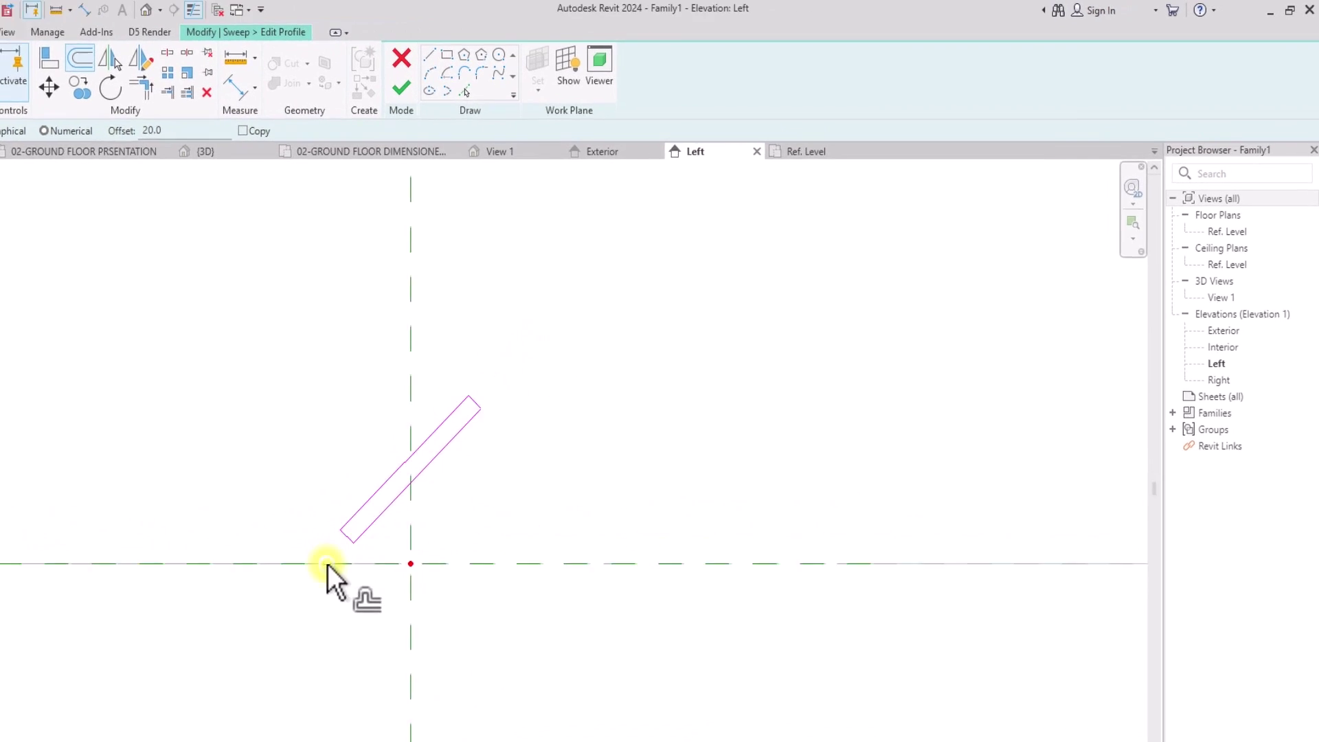
scroll(327, 563, up, 2)
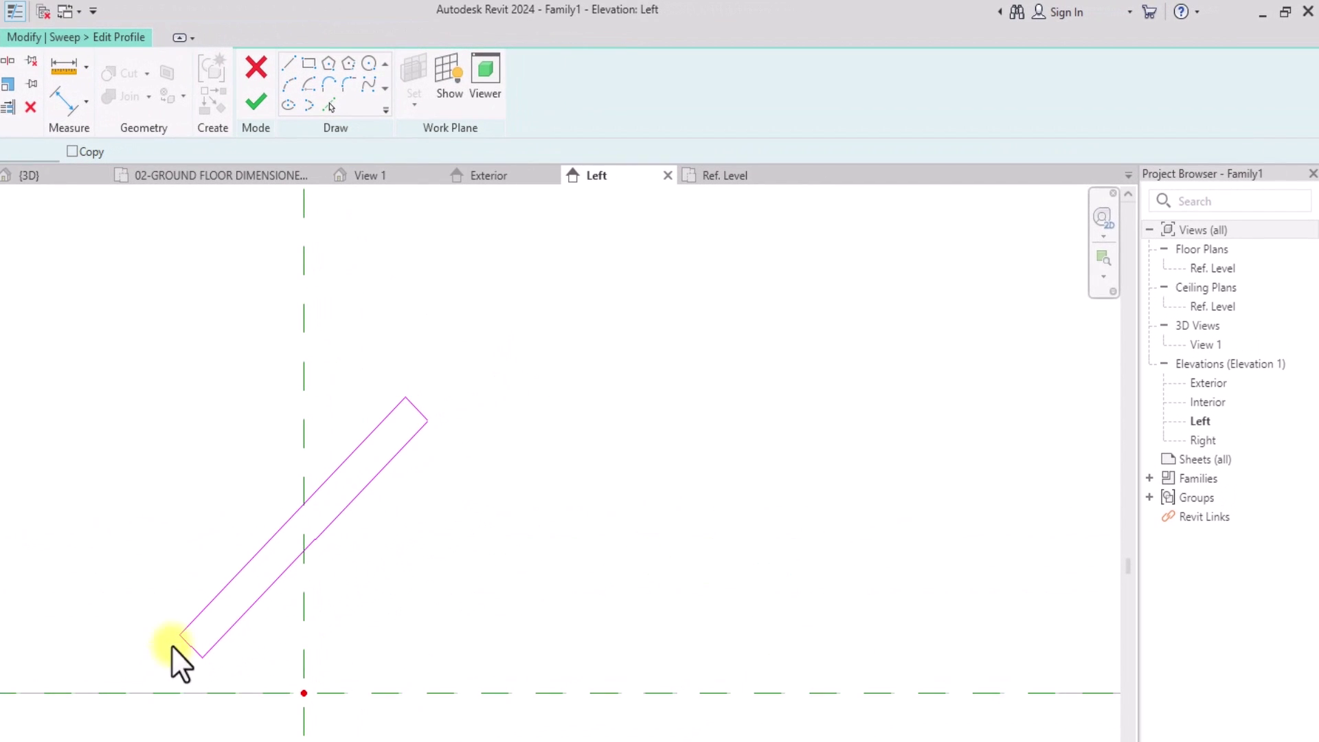
- Round the two corners at the strip's lower end with small fillet arcs
click(348, 82)
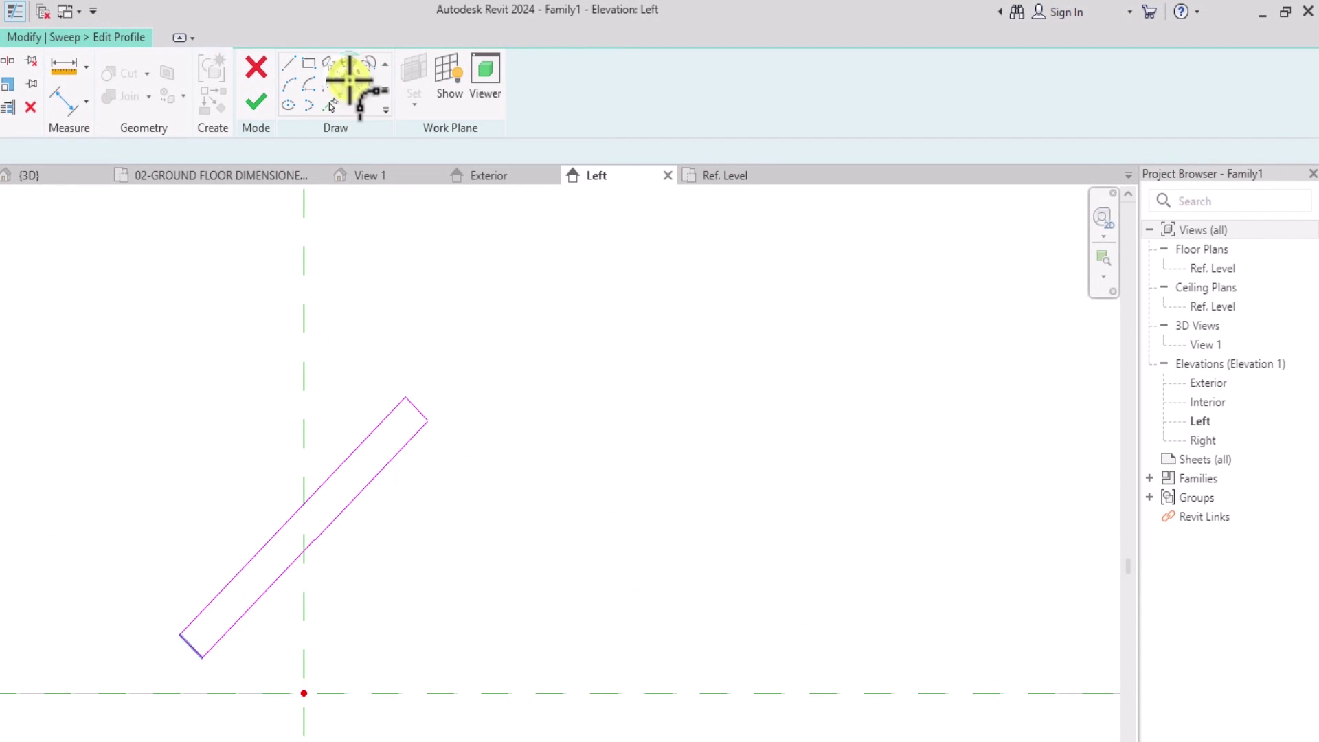
scroll(180, 638, up, 3)
click(170, 658)
click(176, 640)
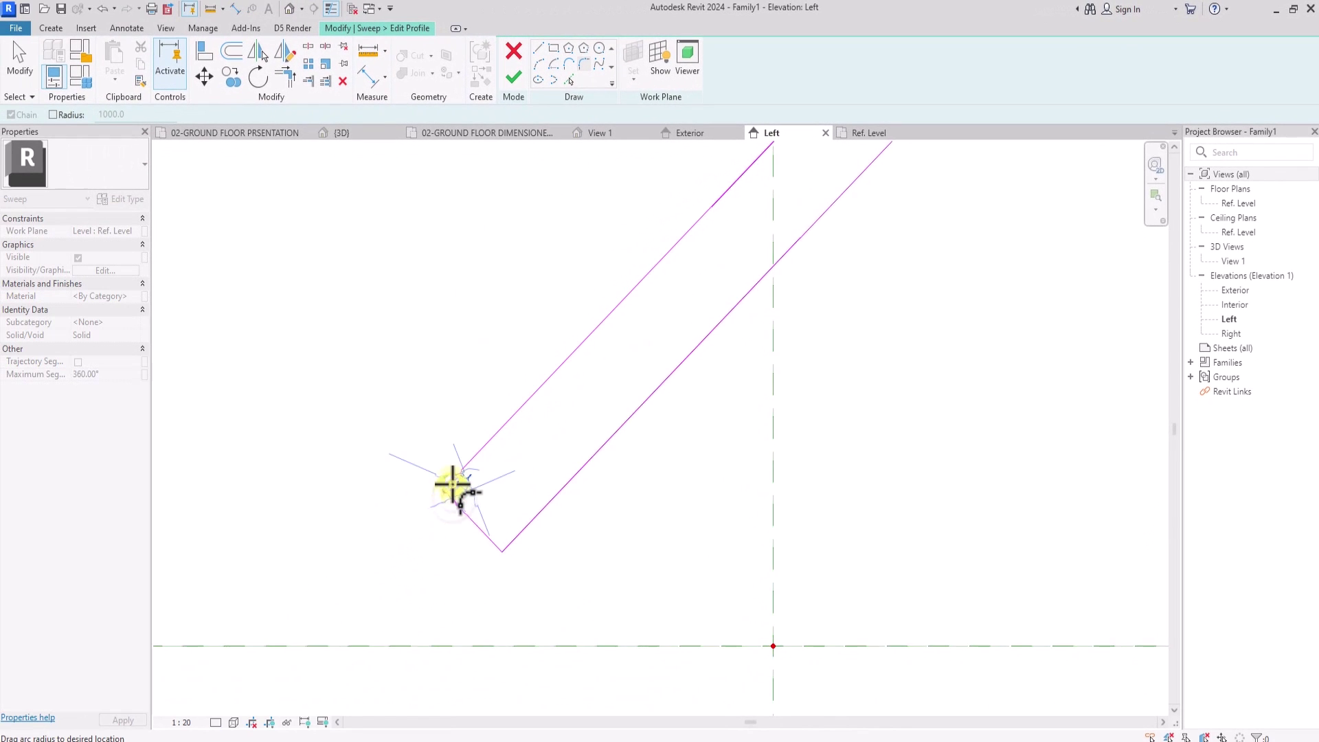
scroll(175, 640, up, 2)
click(450, 497)
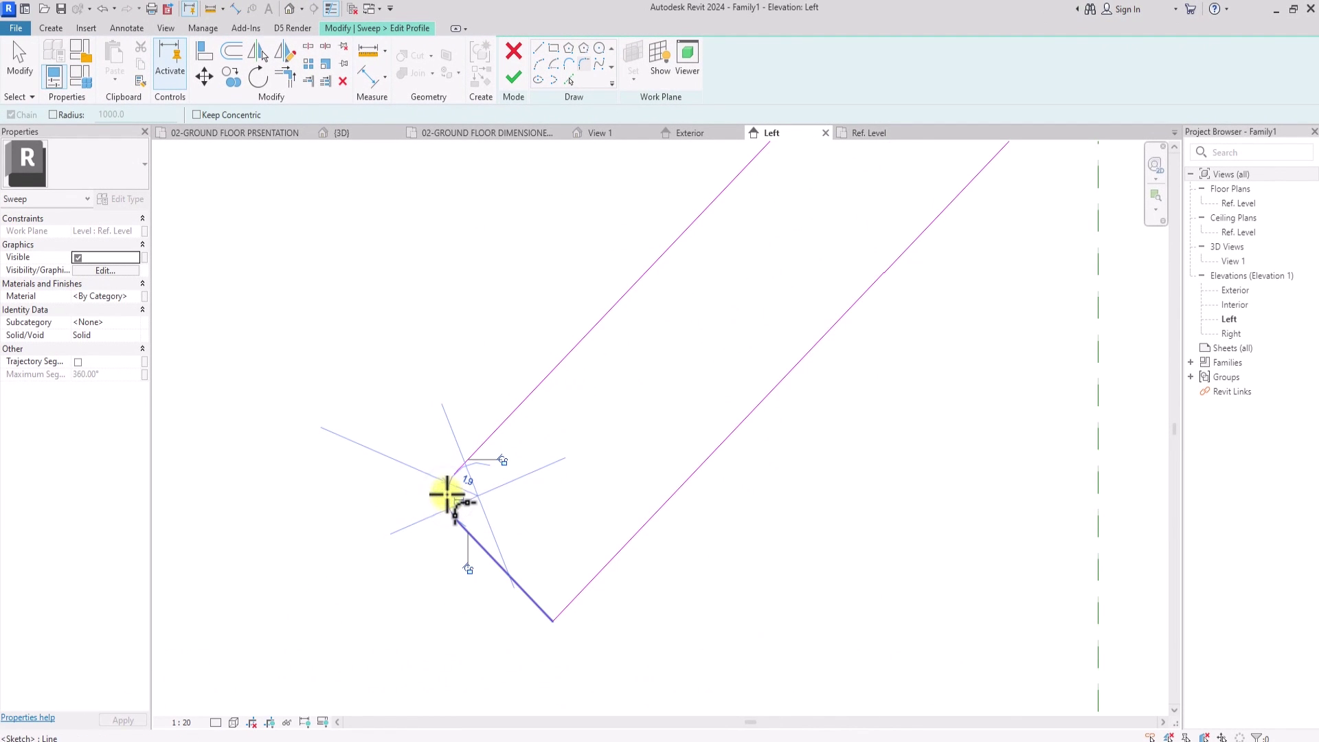
click(562, 608)
click(551, 604)
scroll(529, 564, down, 3)
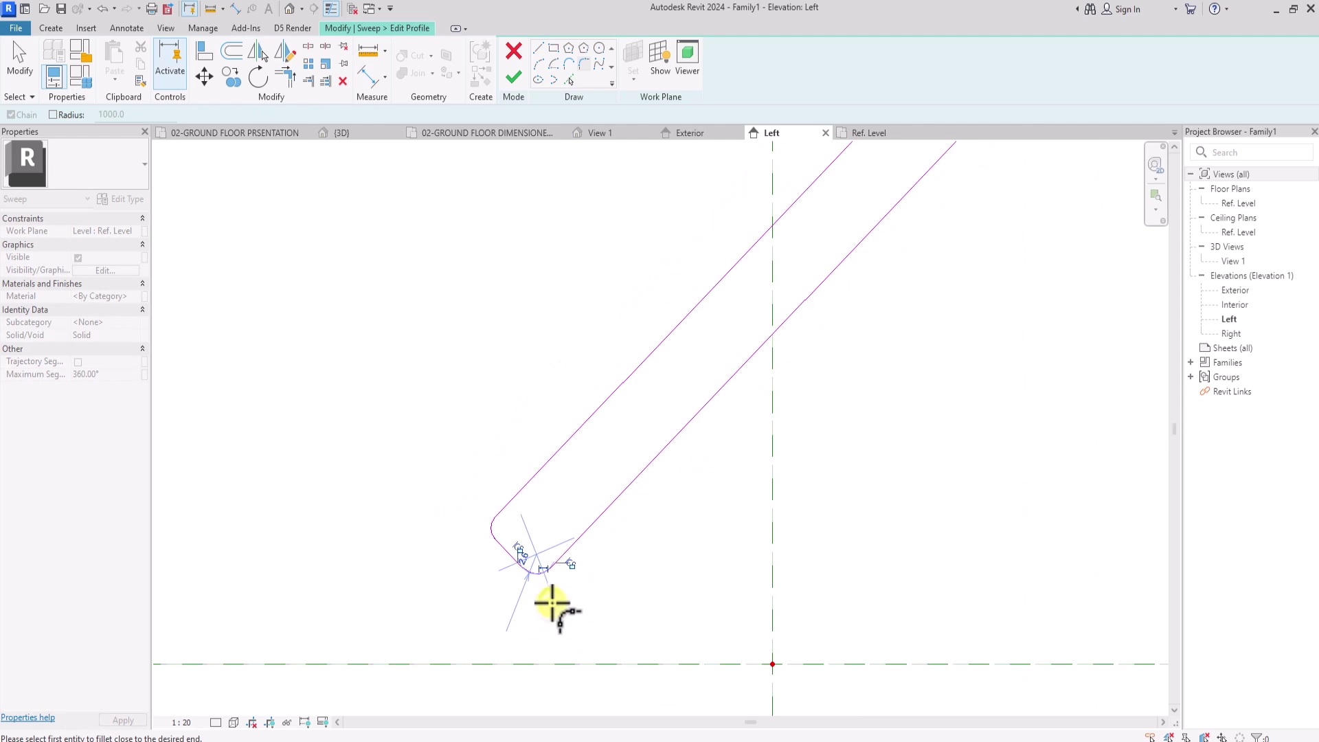
- Round the two corners at the strip's upper end with fillet arcs of about 2.4 mm and 2.8 mm radius
middle_drag(941, 390, 552, 603)
scroll(602, 212, up, 1)
click(604, 213)
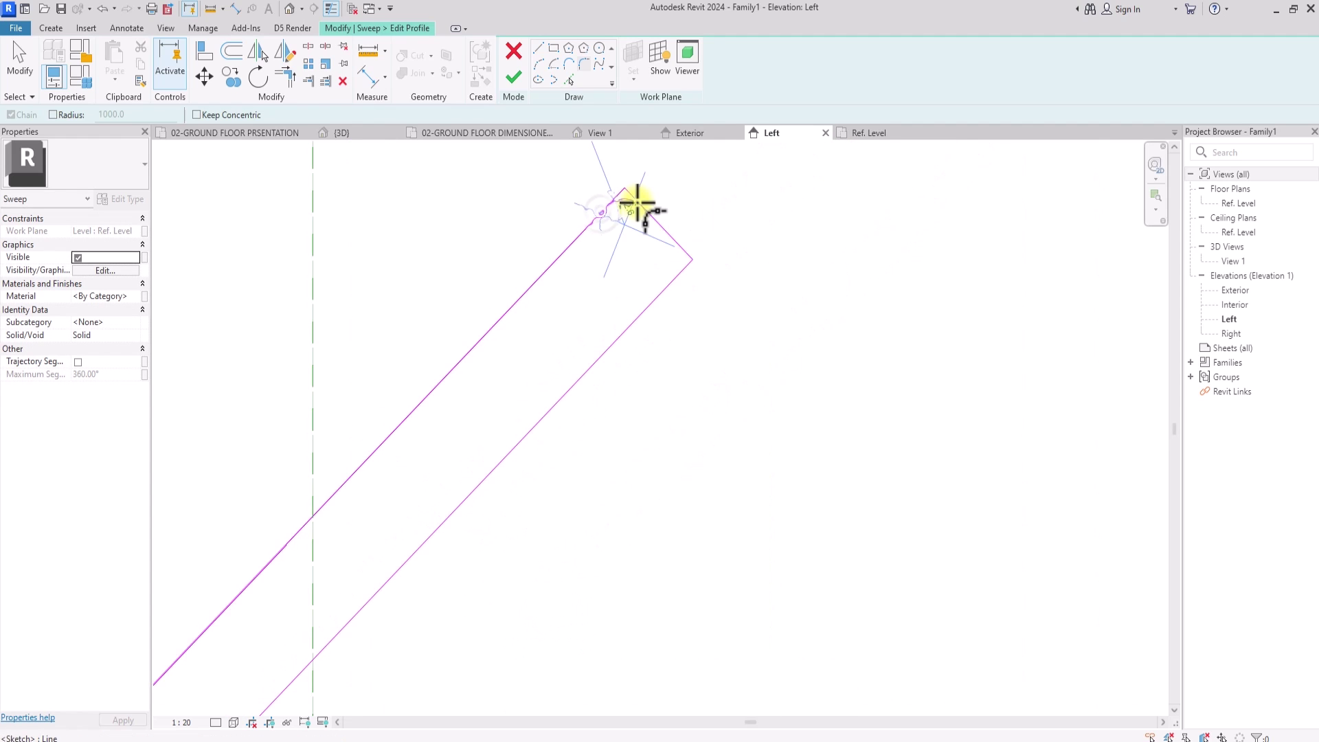
click(637, 203)
scroll(629, 203, up, 2)
click(627, 197)
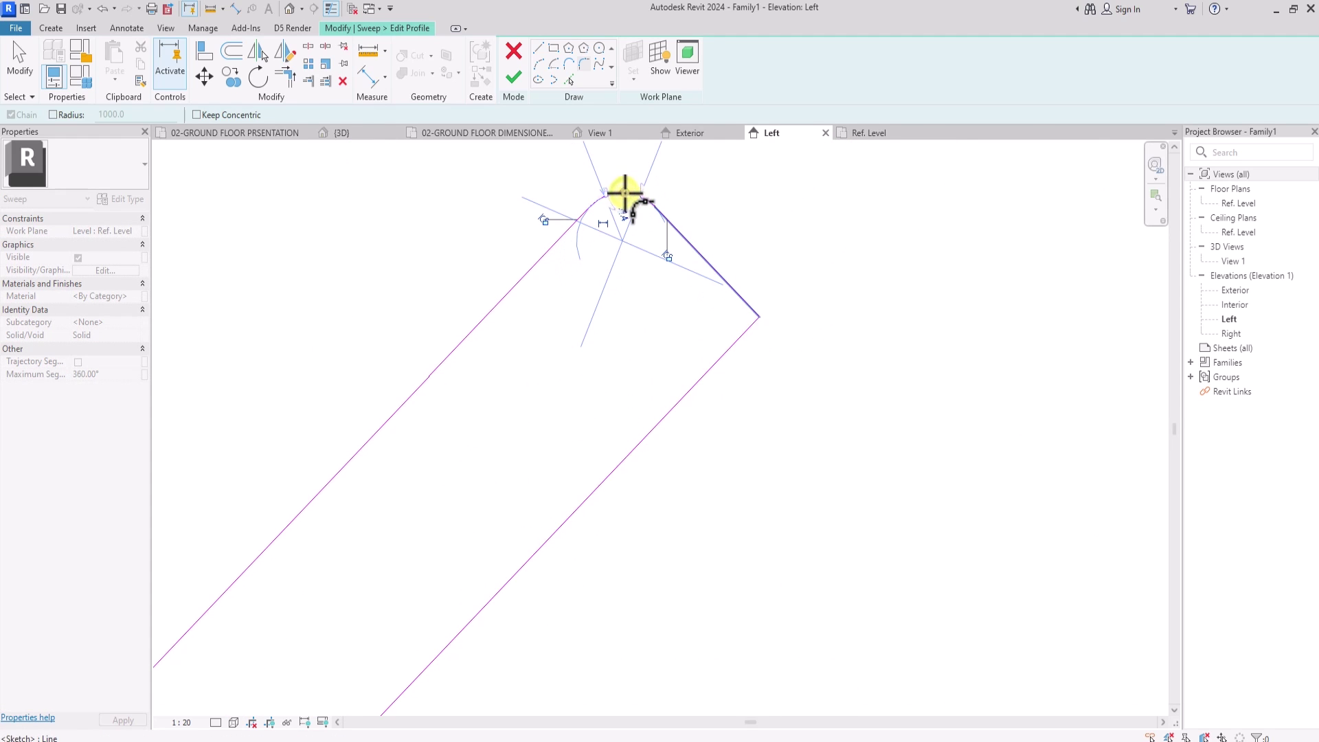
click(749, 317)
click(739, 321)
scroll(739, 321, up, 1)
click(738, 321)
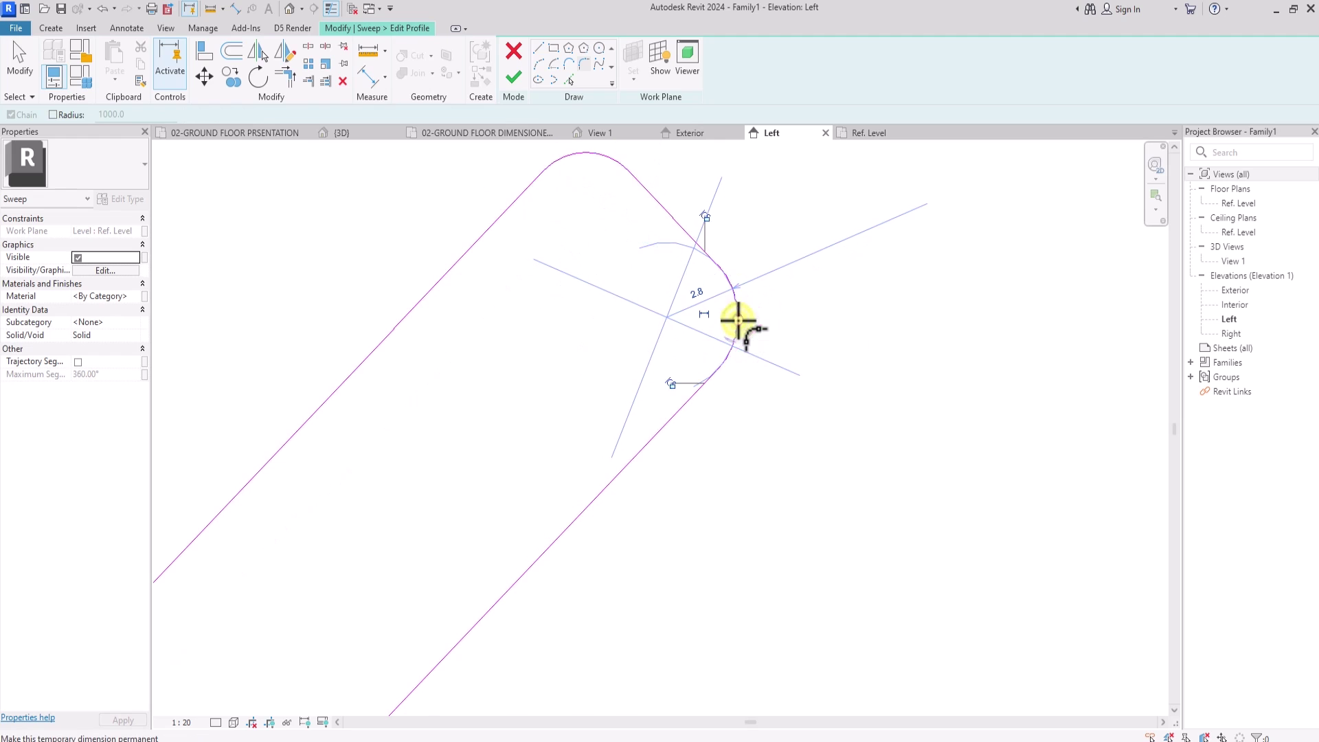
scroll(739, 321, down, 2)
middle_drag(738, 320, 557, 401)
middle_drag(761, 345, 739, 319)
scroll(738, 319, down, 2)
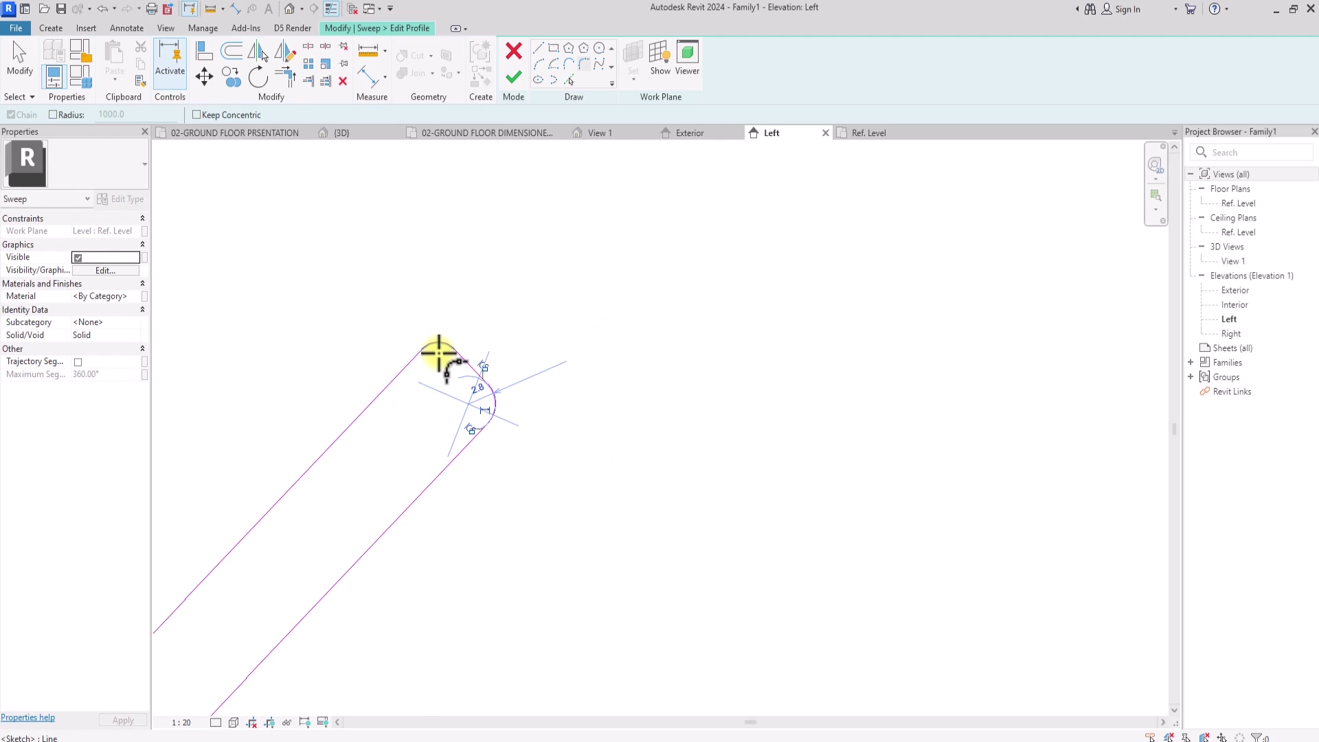
click(437, 349)
click(440, 352)
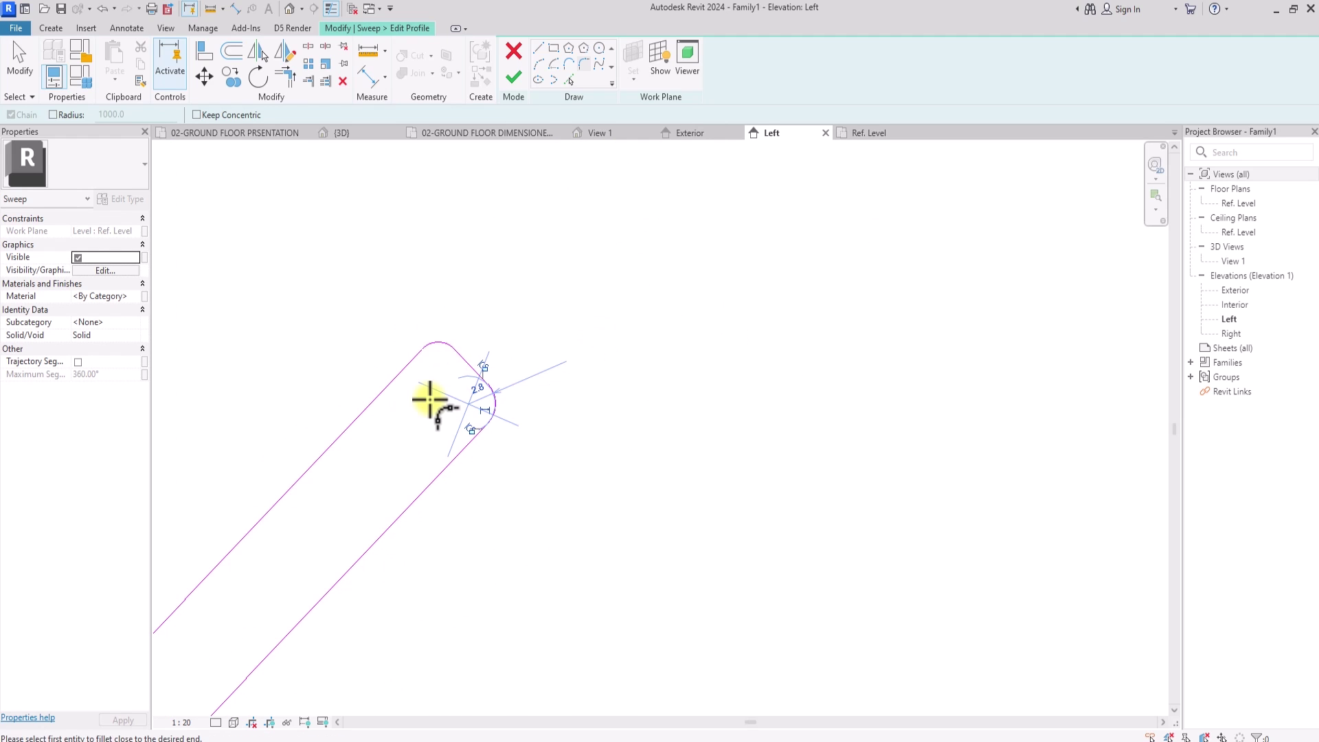
scroll(465, 373, up, 1)
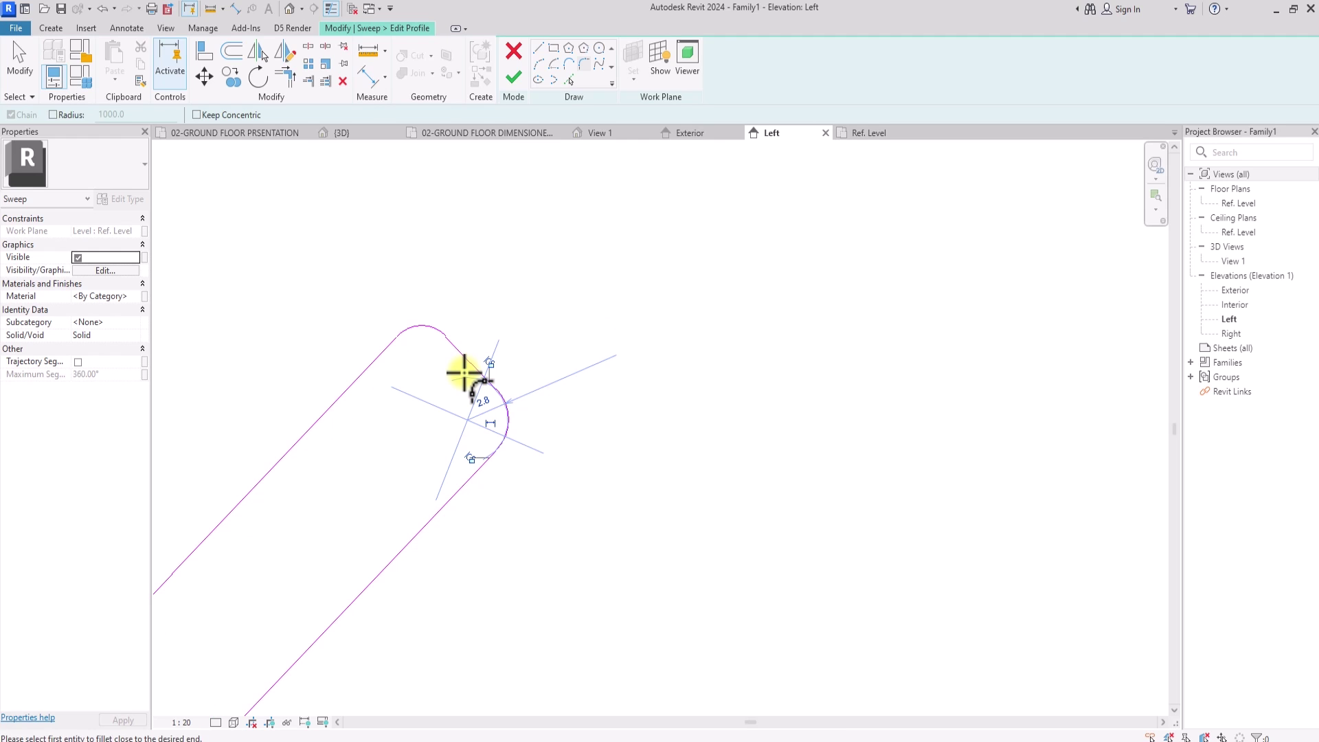
click(465, 375)
key(Escape)
- Set the radius of both corner arcs at the louvre profile's upper end to 1 mm
click(430, 331)
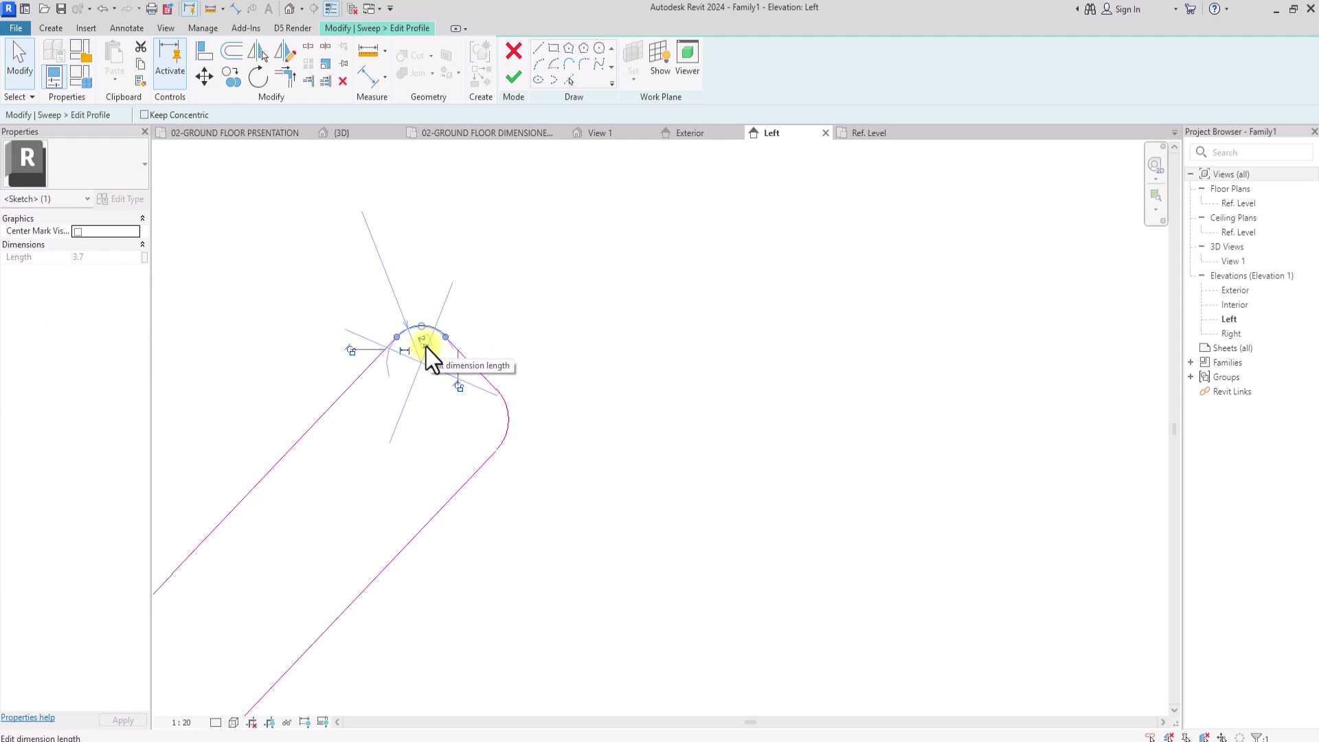
click(426, 347)
text(1)
key(Return)
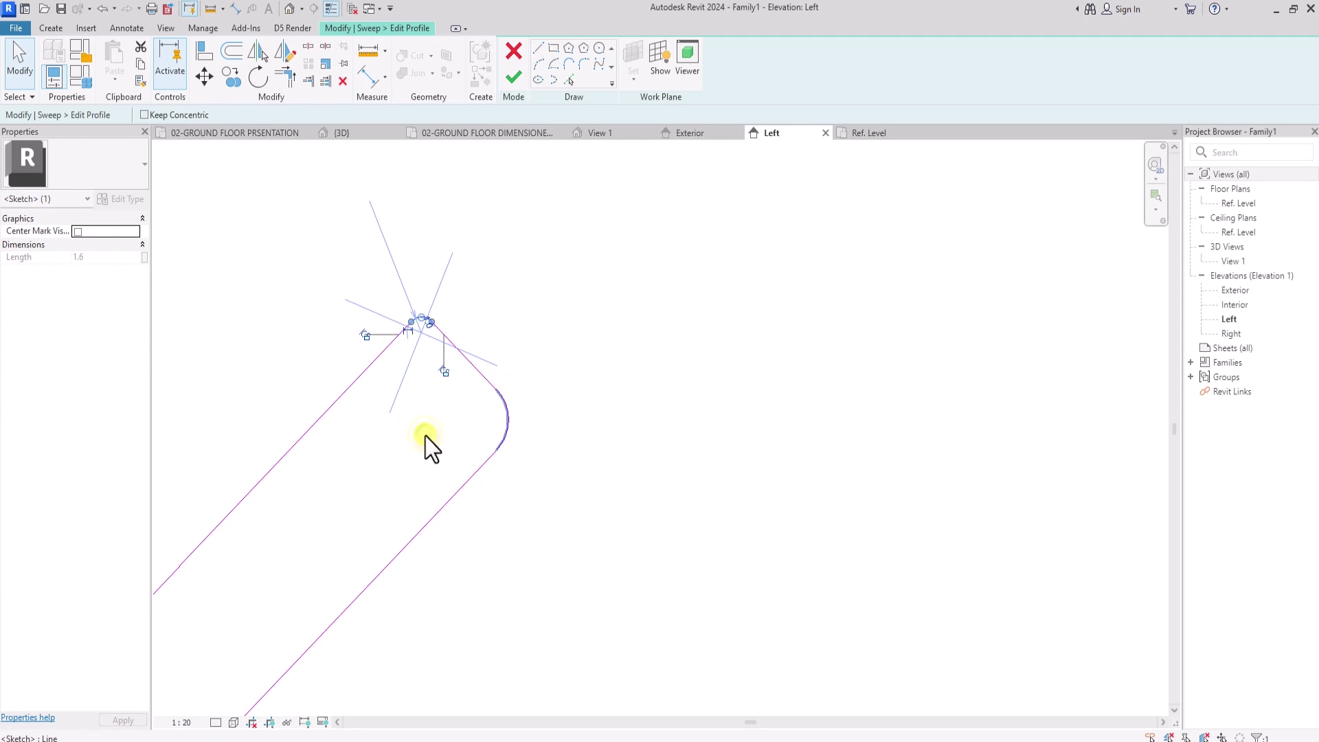
click(506, 422)
click(484, 400)
text(1)
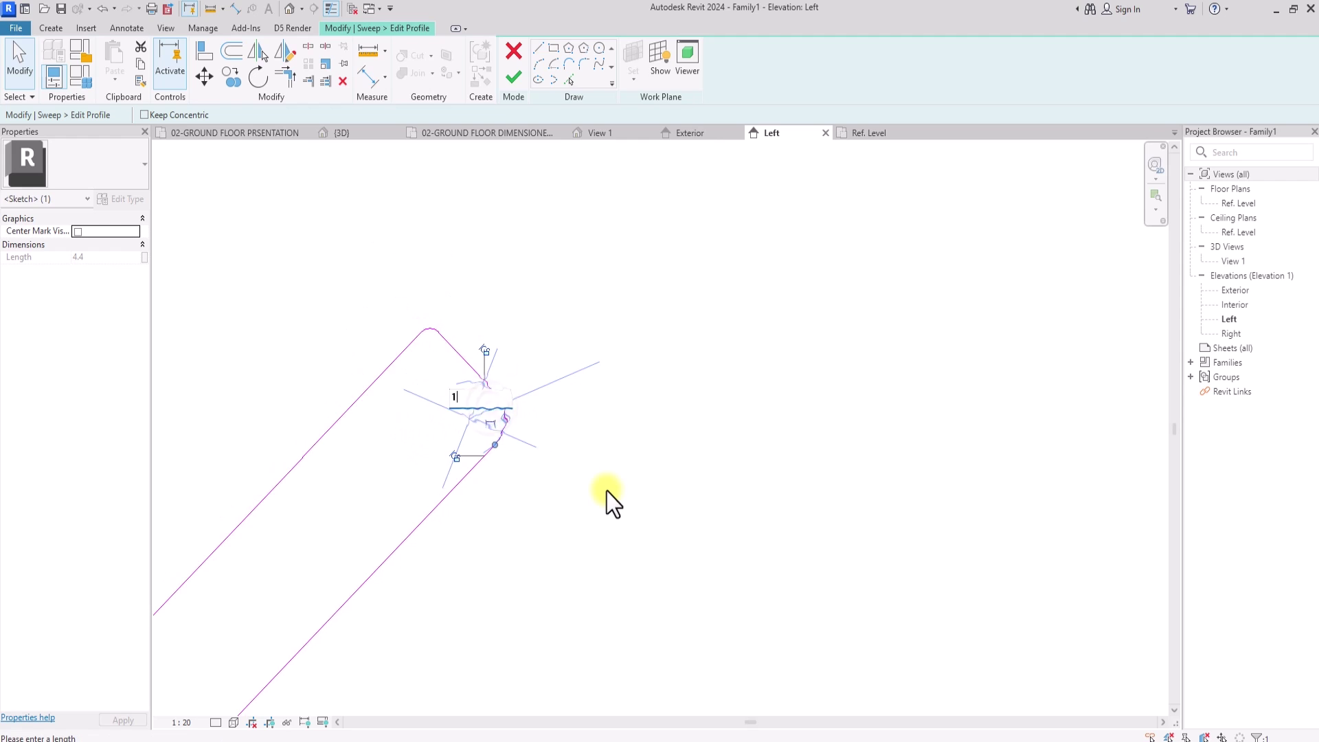
key(Return)
- Set the radius of both corner arcs at the louvre profile's lower end to 1 mm
scroll(608, 491, down, 4)
middle_drag(607, 491, 811, 243)
scroll(608, 491, up, 4)
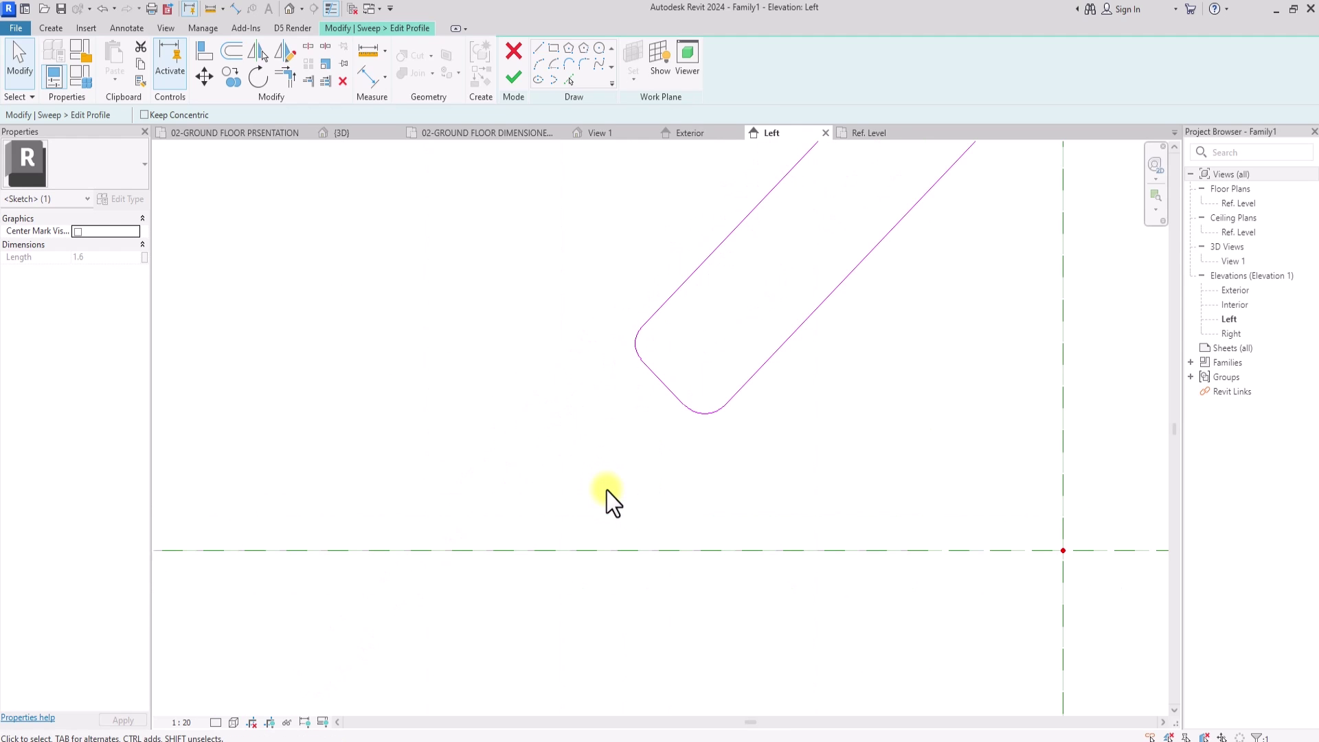
click(637, 342)
scroll(639, 342, up, 3)
click(632, 341)
text(1)
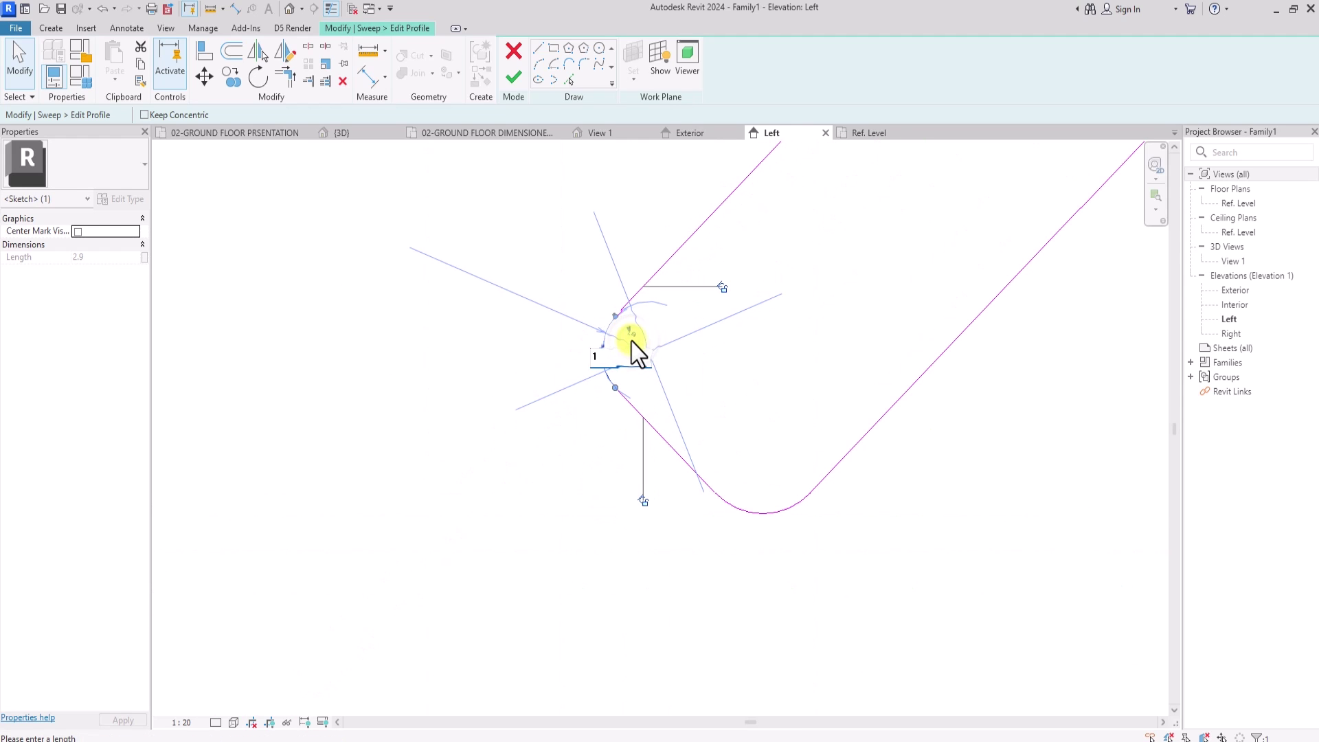
key(Return)
click(757, 511)
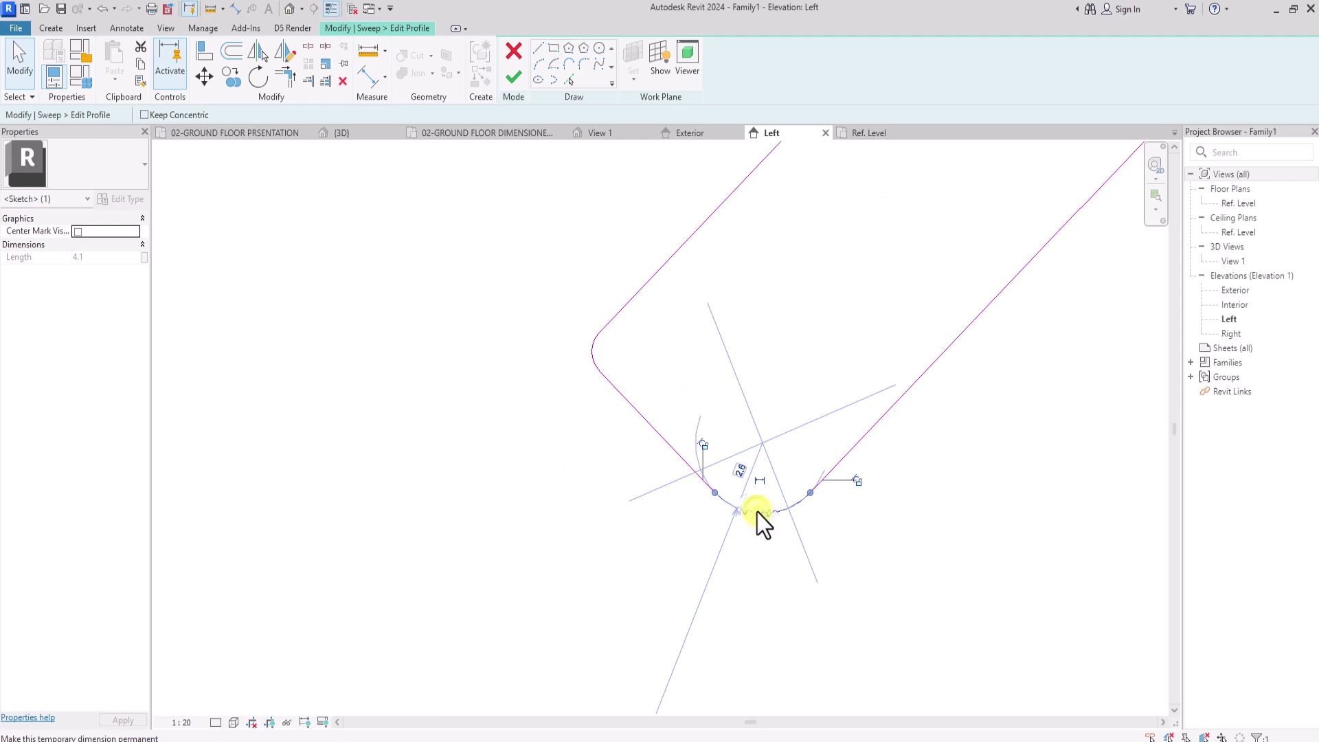
click(737, 471)
text(1)
key(Return)
scroll(587, 558, down, 3)
click(405, 534)
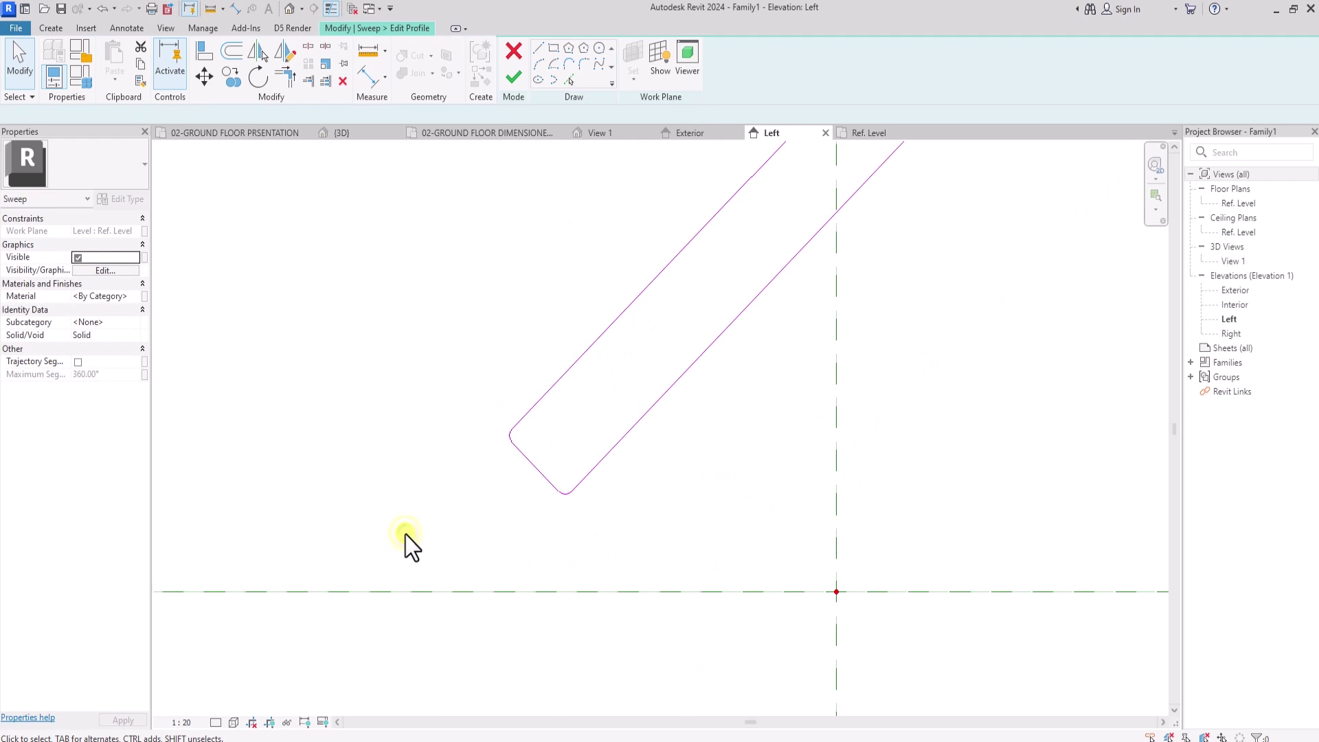
- Duplicate the Analytical Panels material for the sweep and name the copy 01-GRILL METAL
scroll(406, 534, down, 5)
click(133, 297)
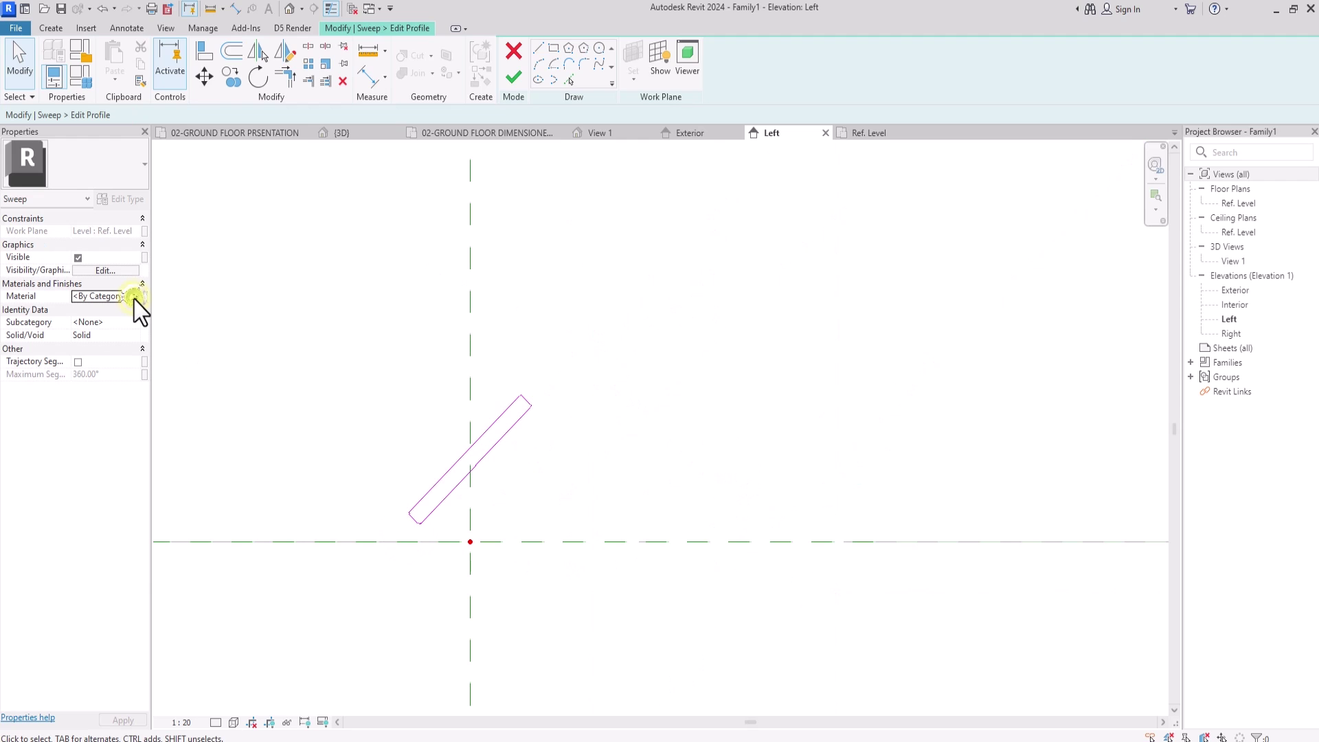
click(135, 296)
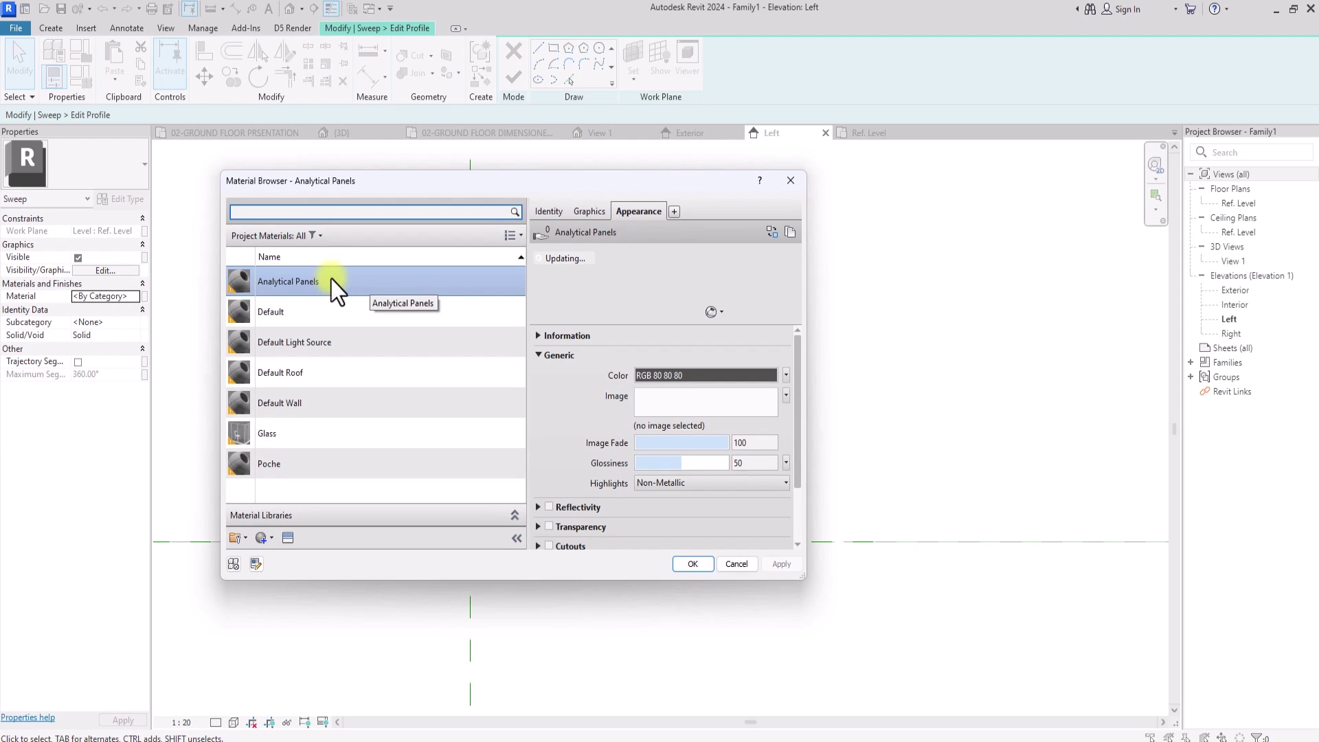
click(405, 279)
right_click(423, 290)
click(456, 328)
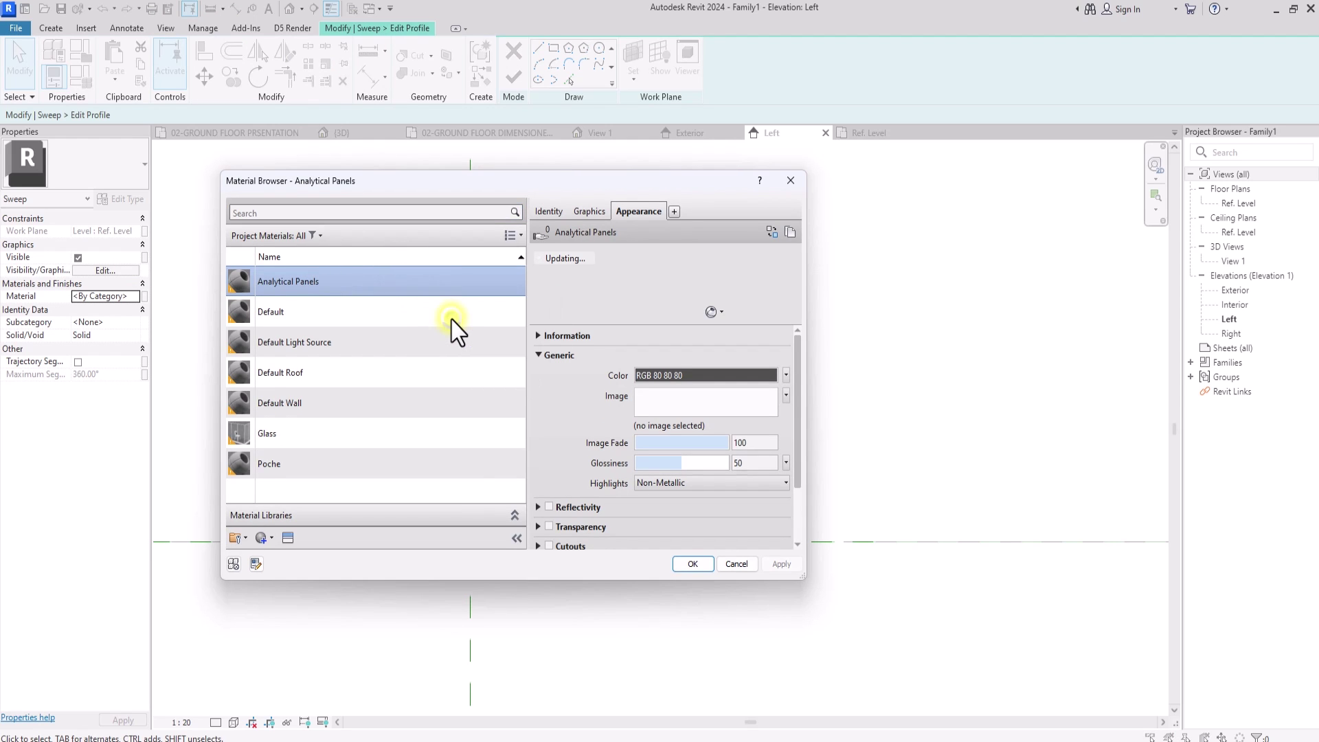
key(BackSpace)
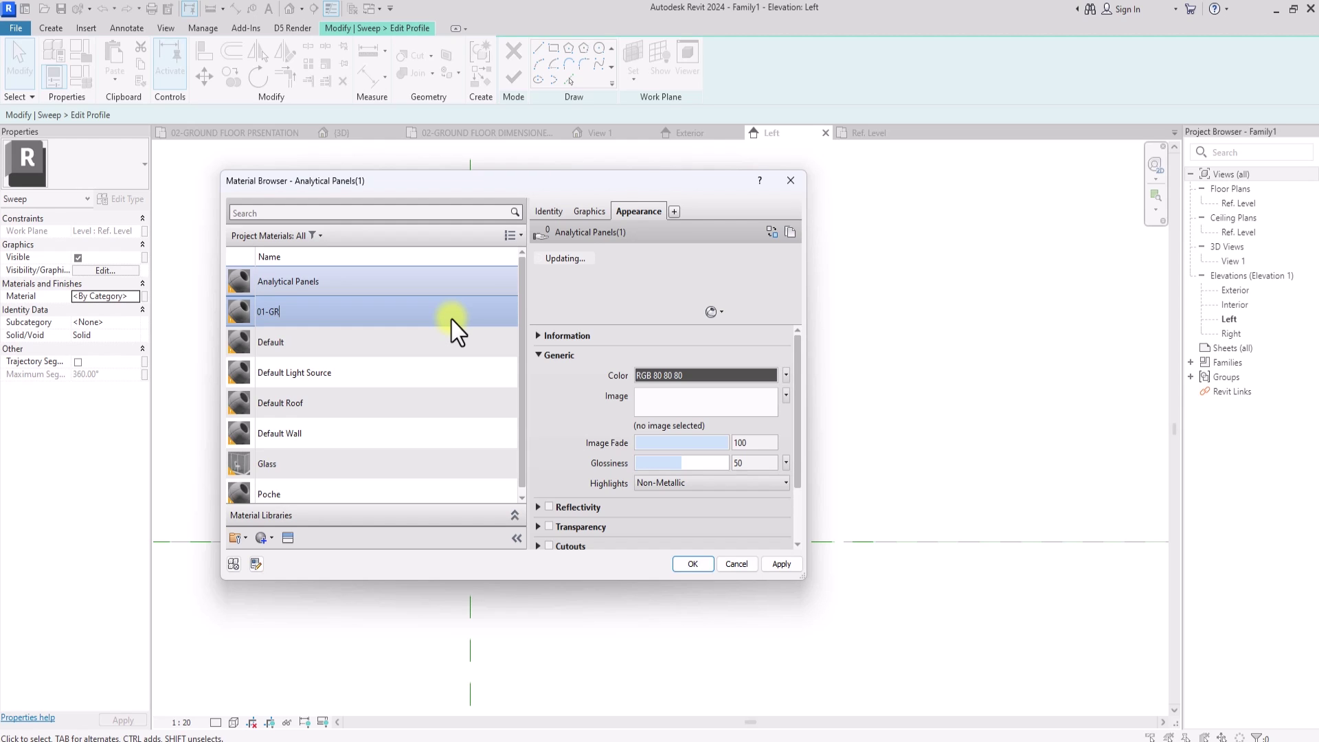
text(01-GRILL METAL)
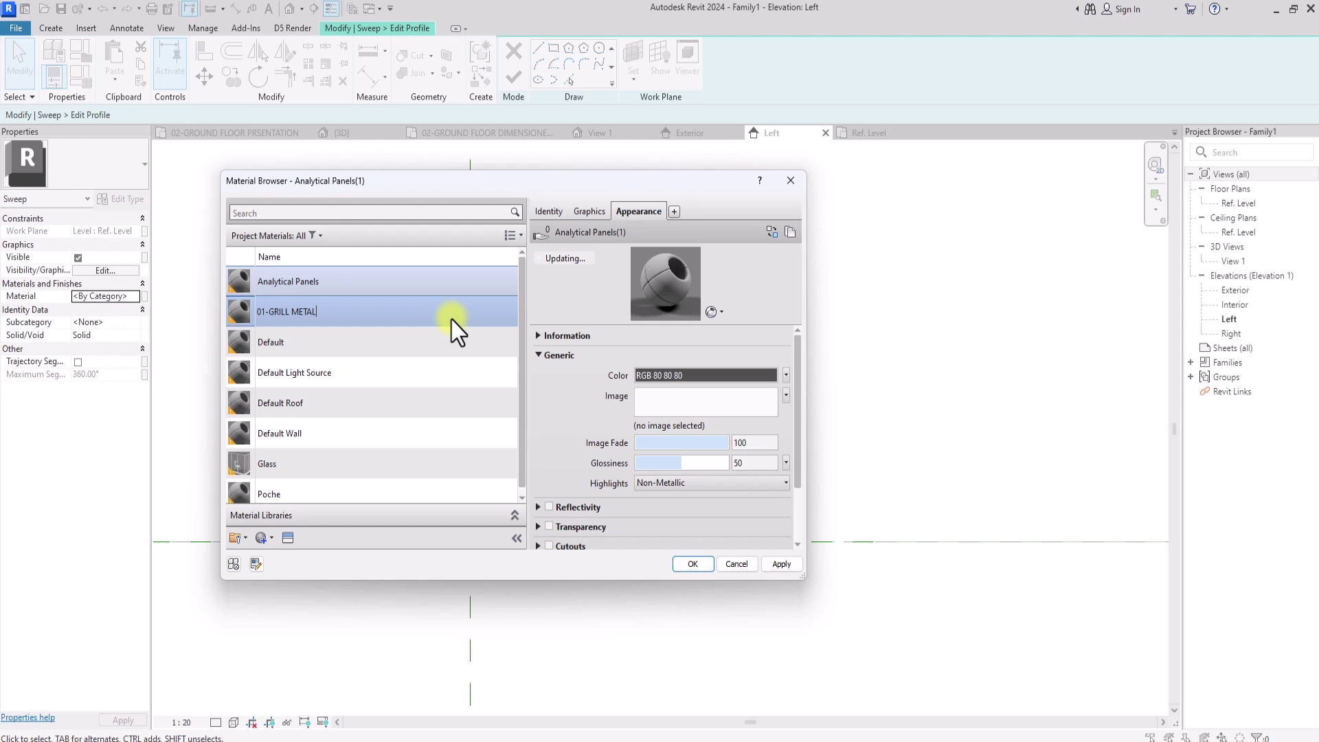
key(Return)
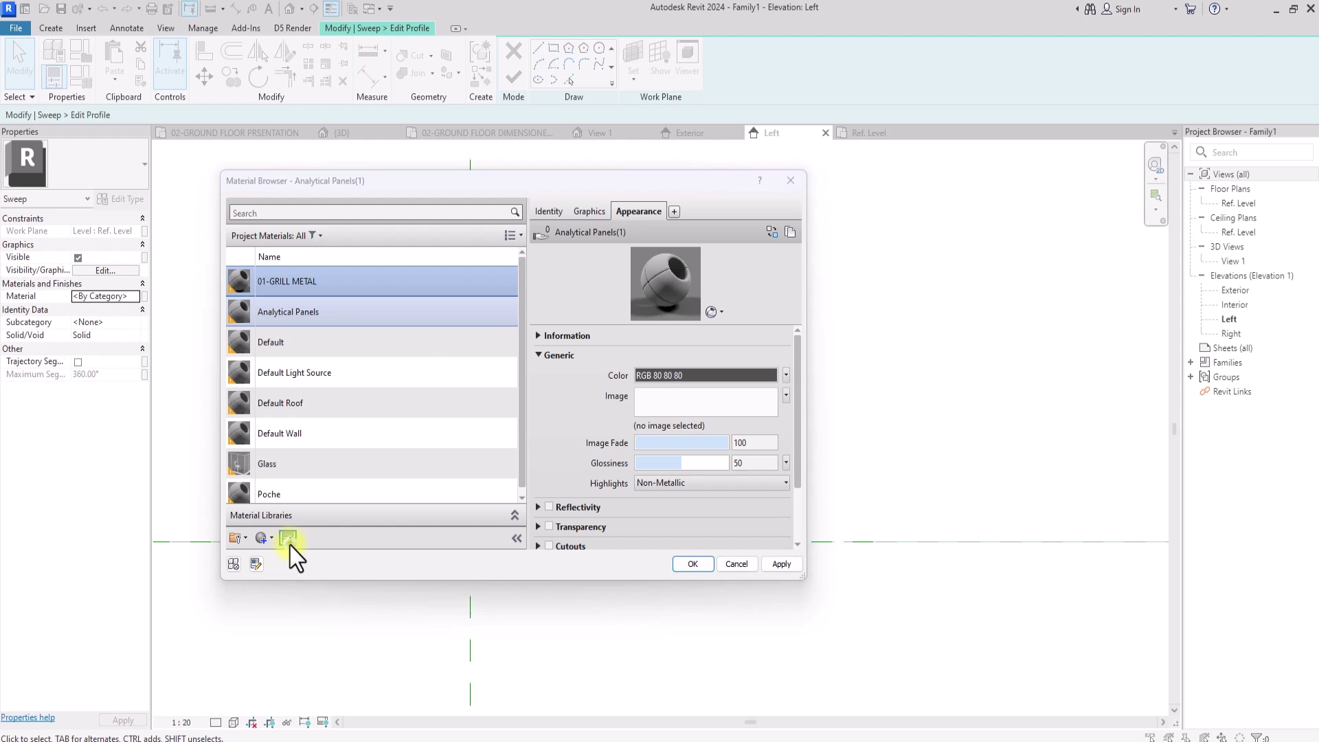
- Replace the 01-GRILL METAL appearance with the Aluminum - Anodized Rough (Grey) asset from the Appearance Library's Metal category
click(288, 538)
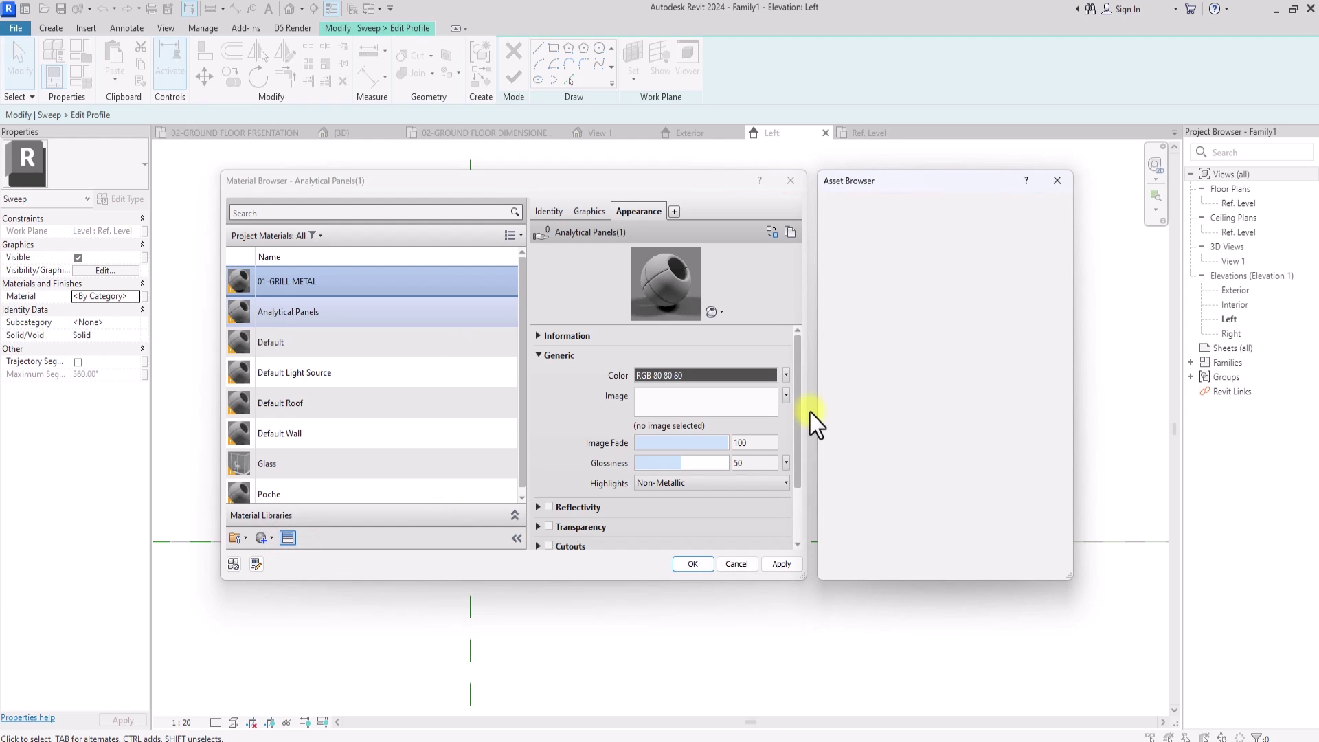
click(869, 287)
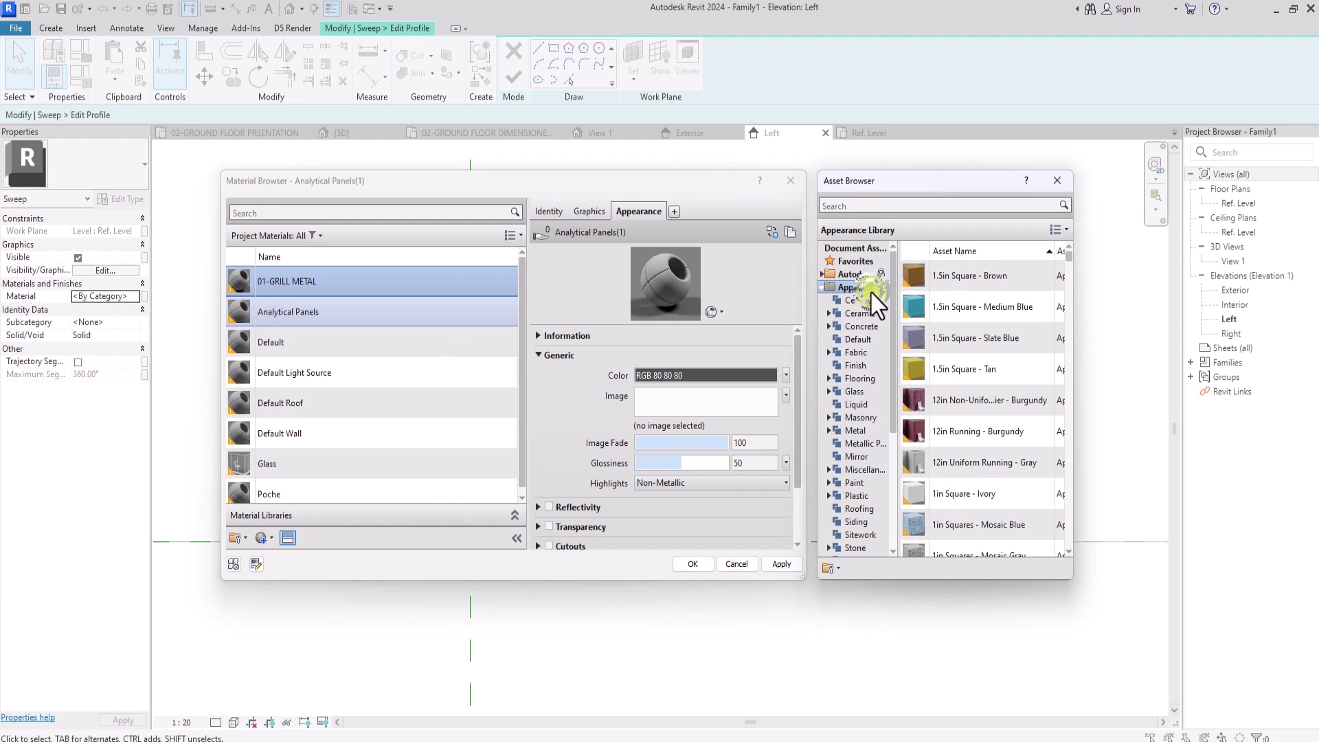
scroll(877, 303, down, 3)
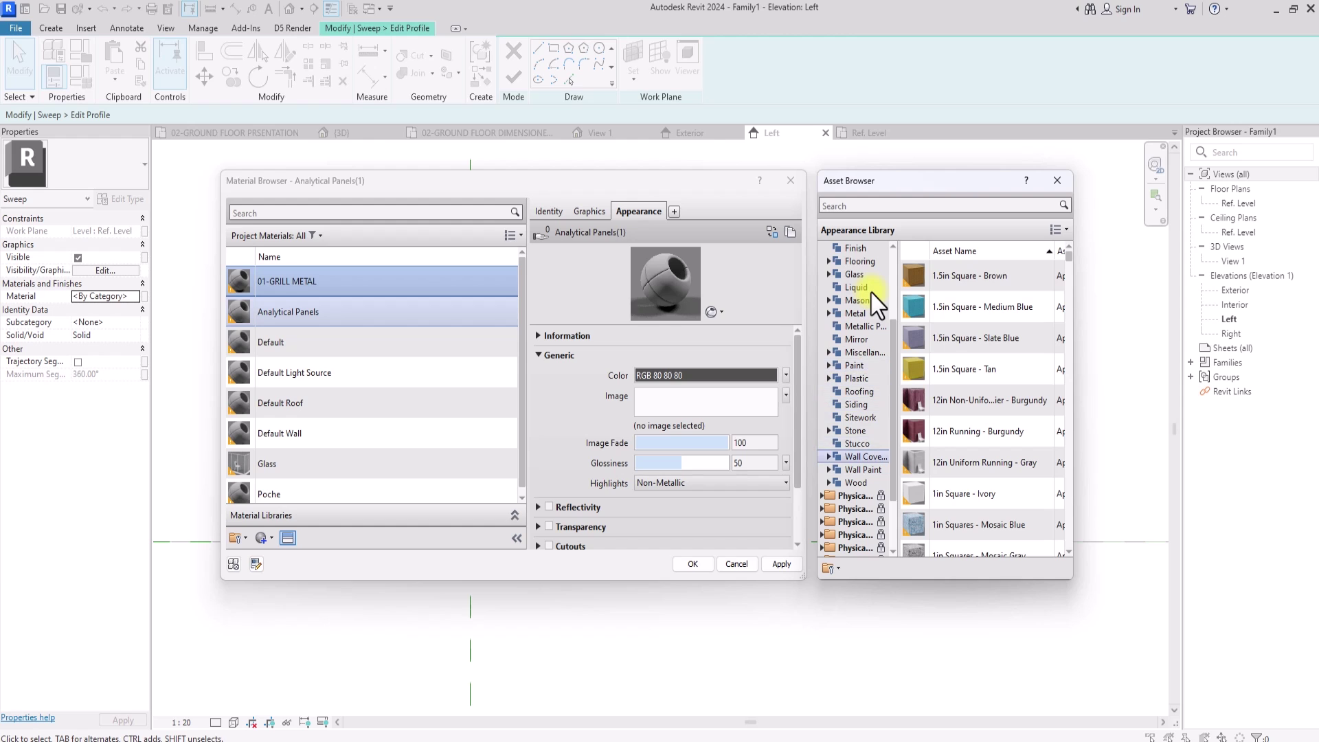
click(867, 313)
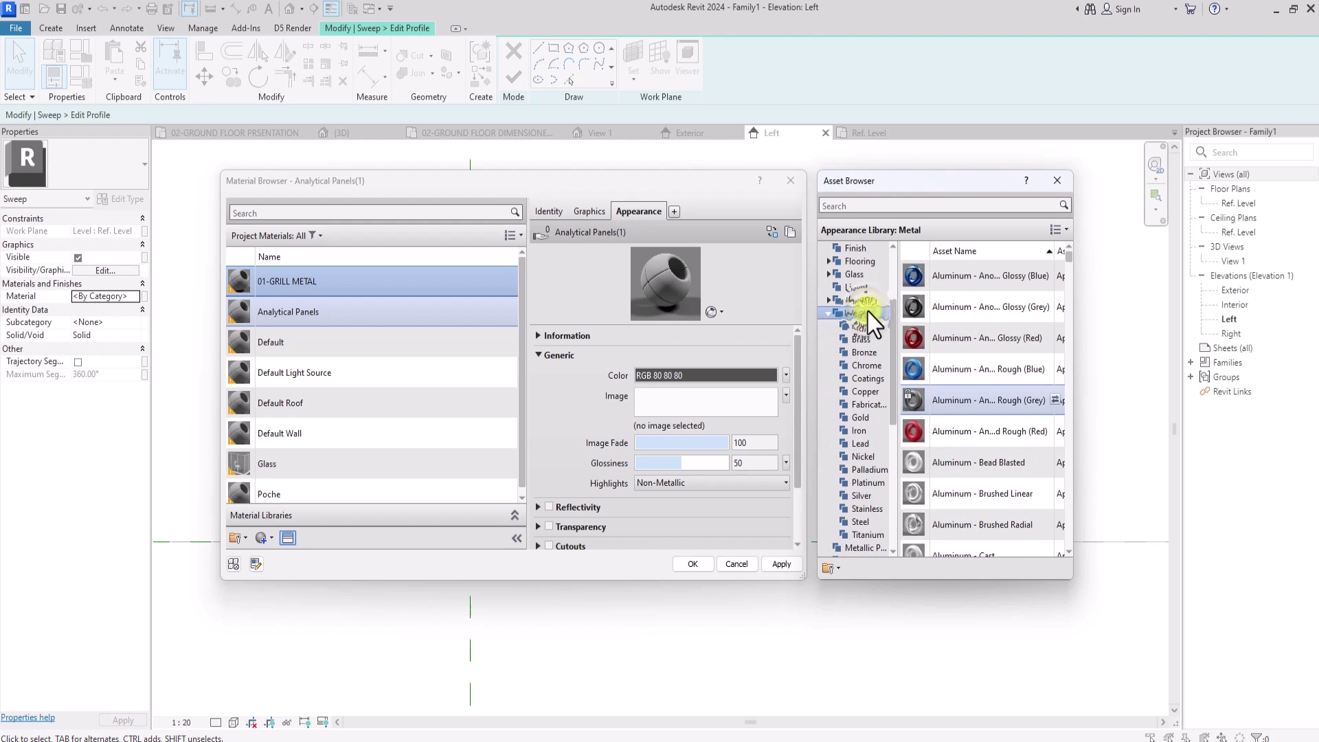
click(1056, 401)
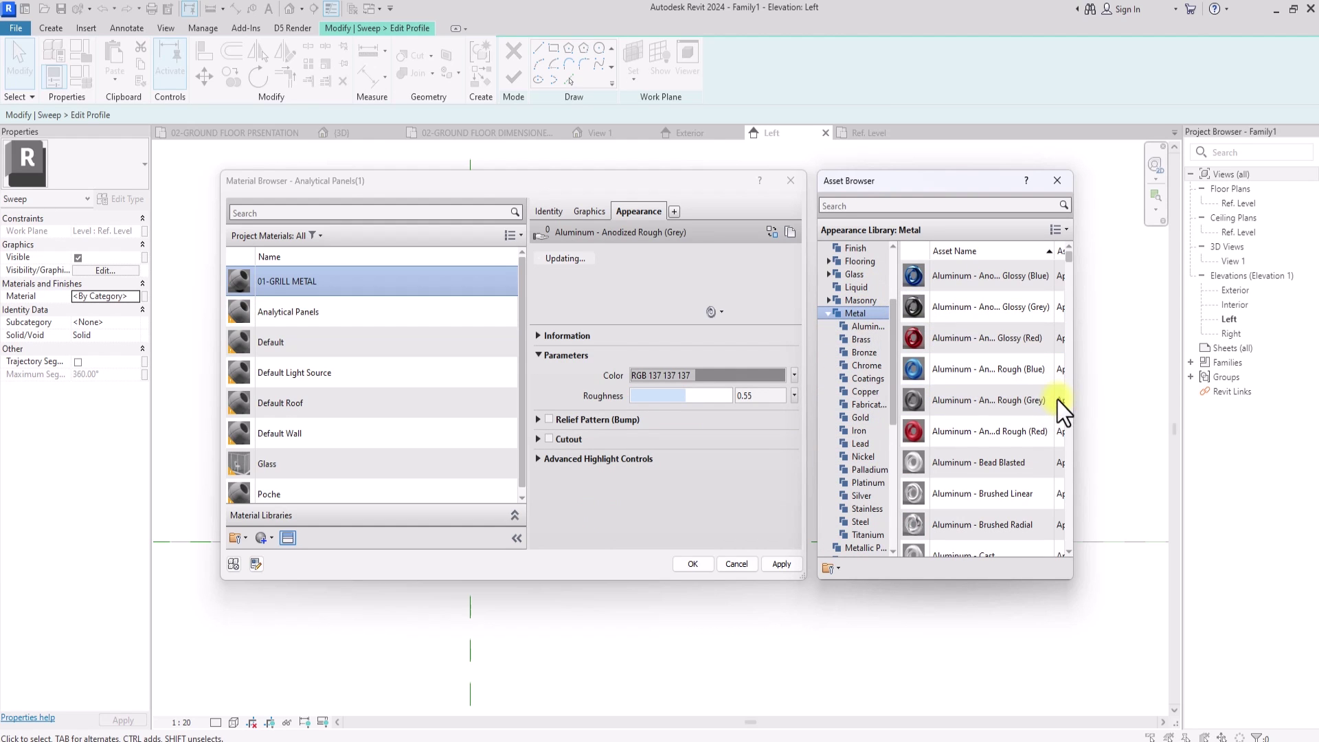
- Use the render appearance for 01-GRILL METAL's shading and assign the material to the sweep
click(590, 212)
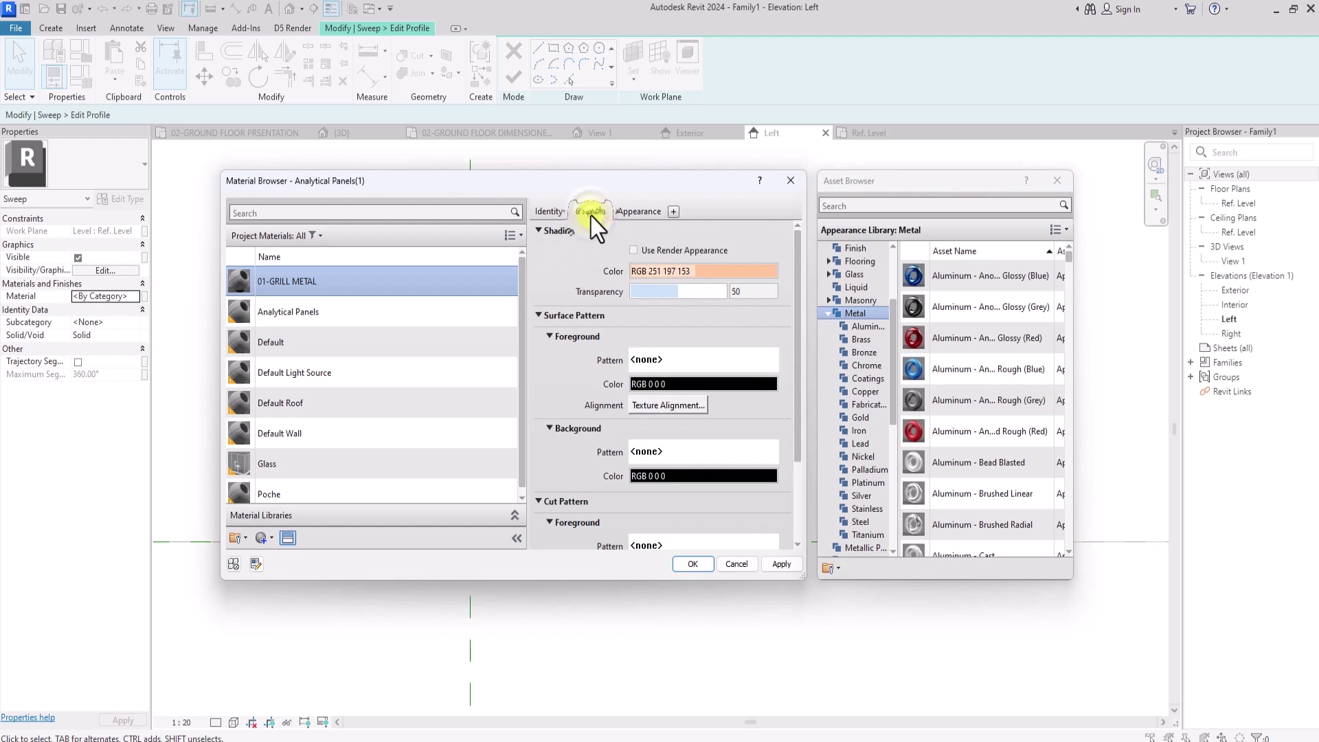
click(633, 251)
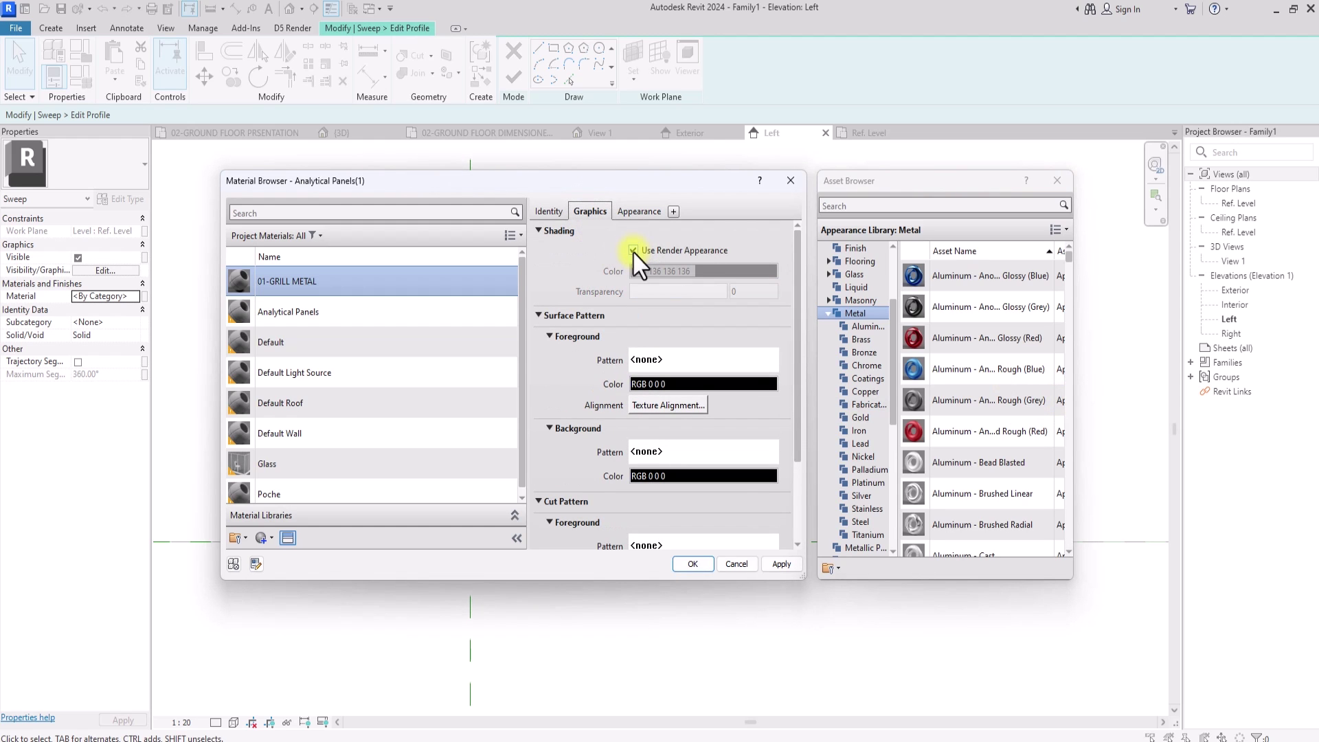
click(783, 568)
click(694, 567)
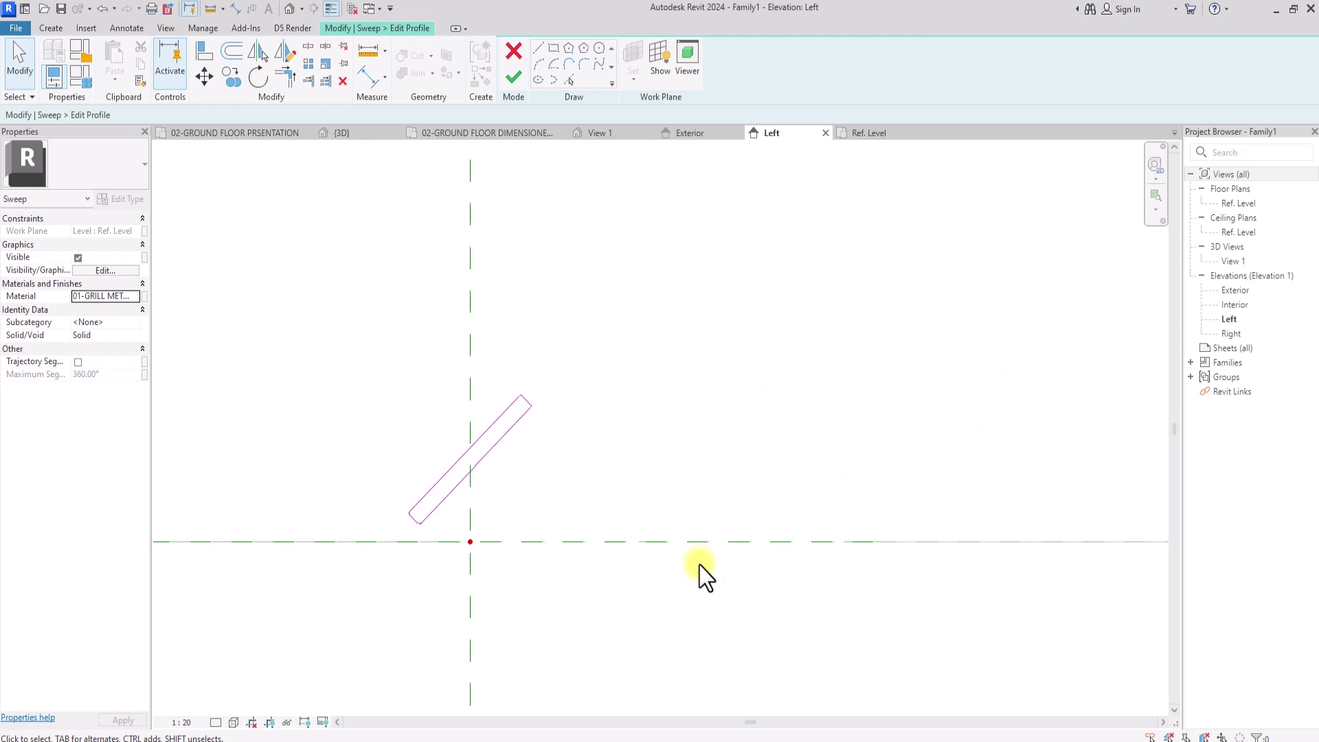
- Finish the louvre profile sketch, open the Ref. Level floor plan and complete the sweep
click(510, 81)
double_click(1228, 203)
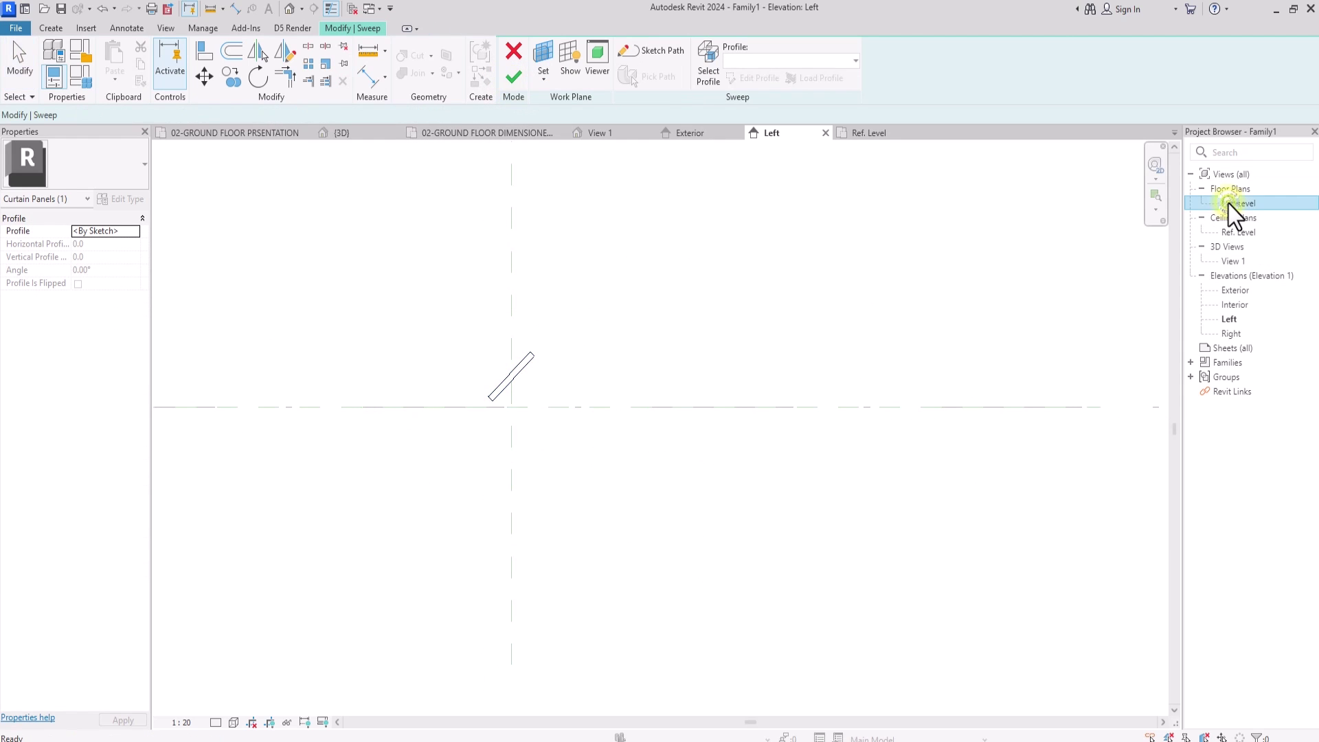
click(511, 76)
click(406, 508)
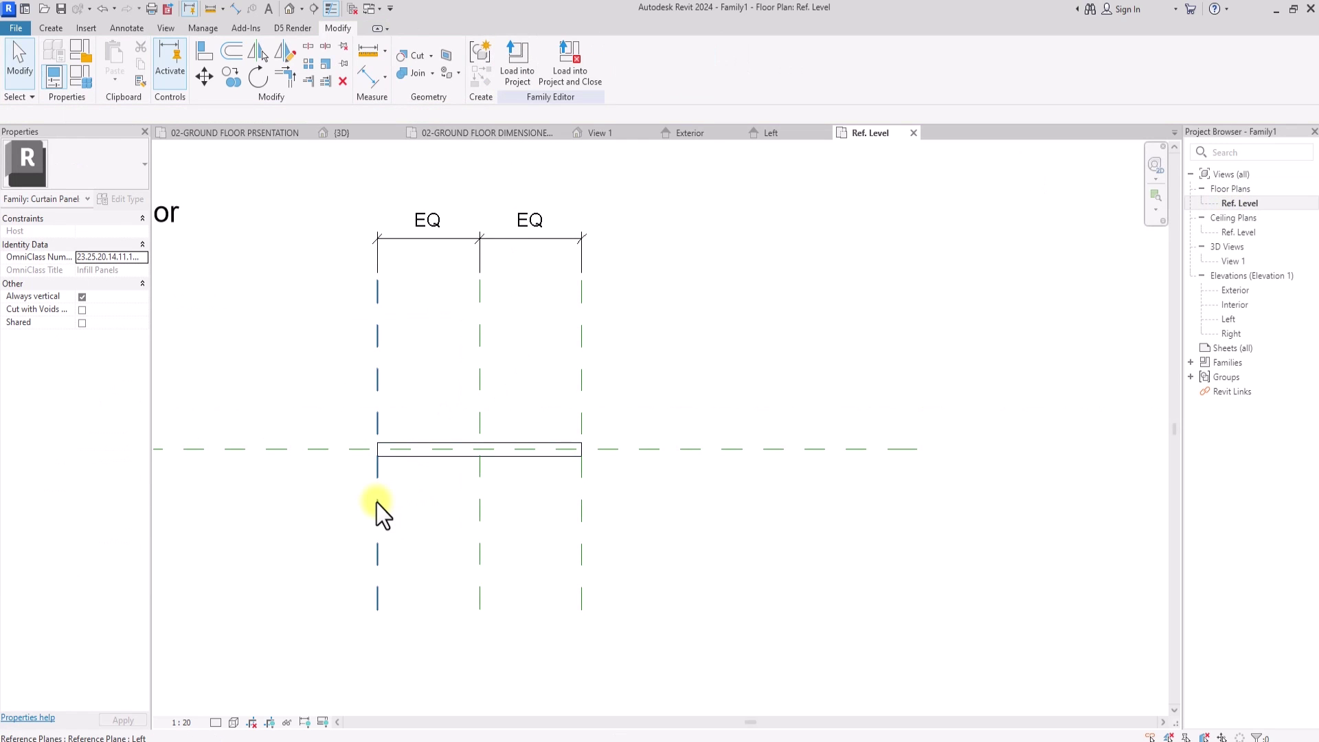
- Align the sweep's left end with the Left reference plane and lock the alignment
key(a)
key(l)
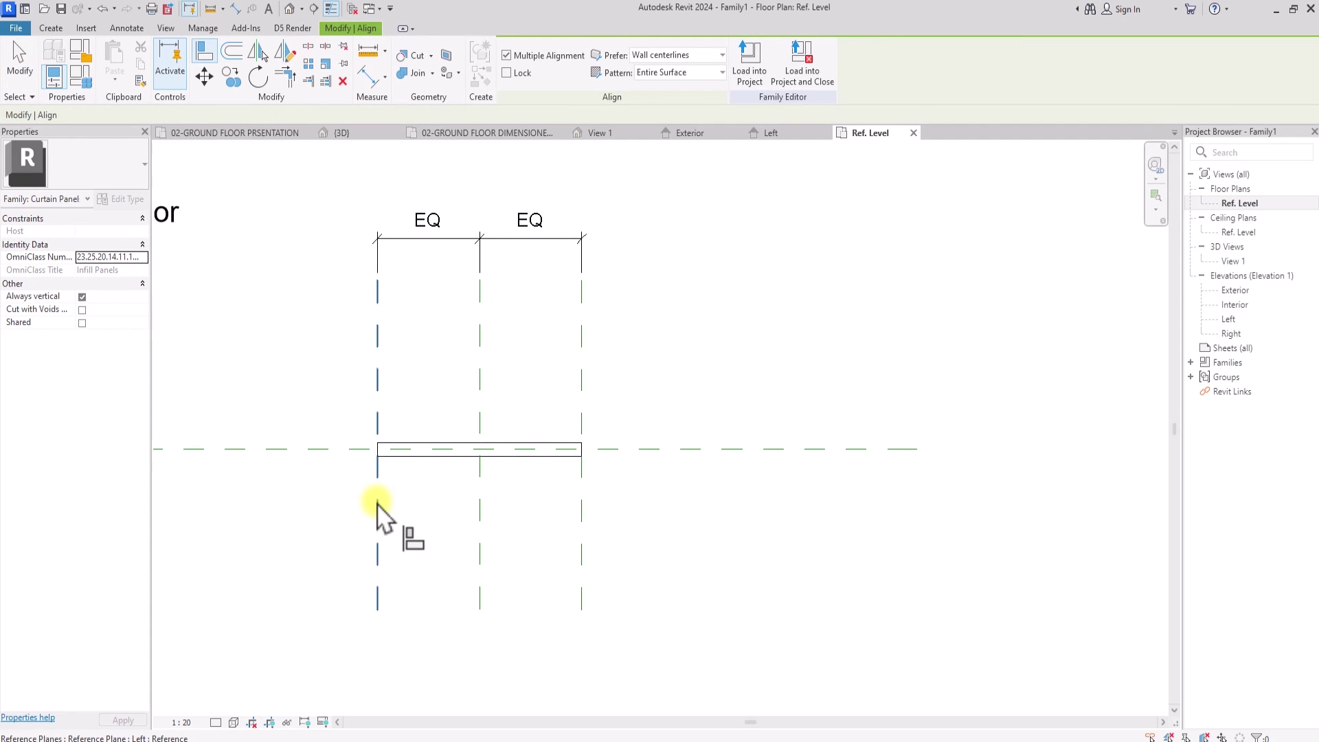
scroll(377, 512, up, 3)
click(378, 453)
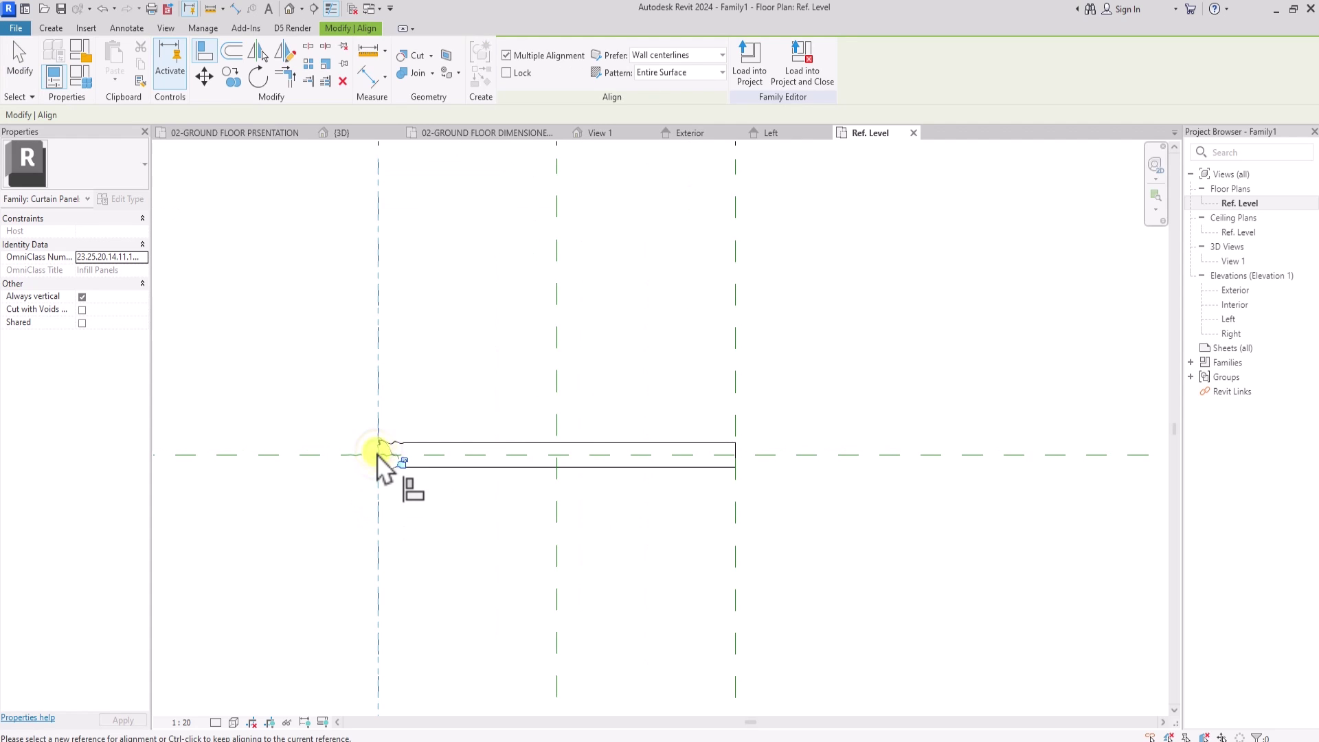
click(402, 464)
middle_drag(553, 457, 402, 466)
key(Escape)
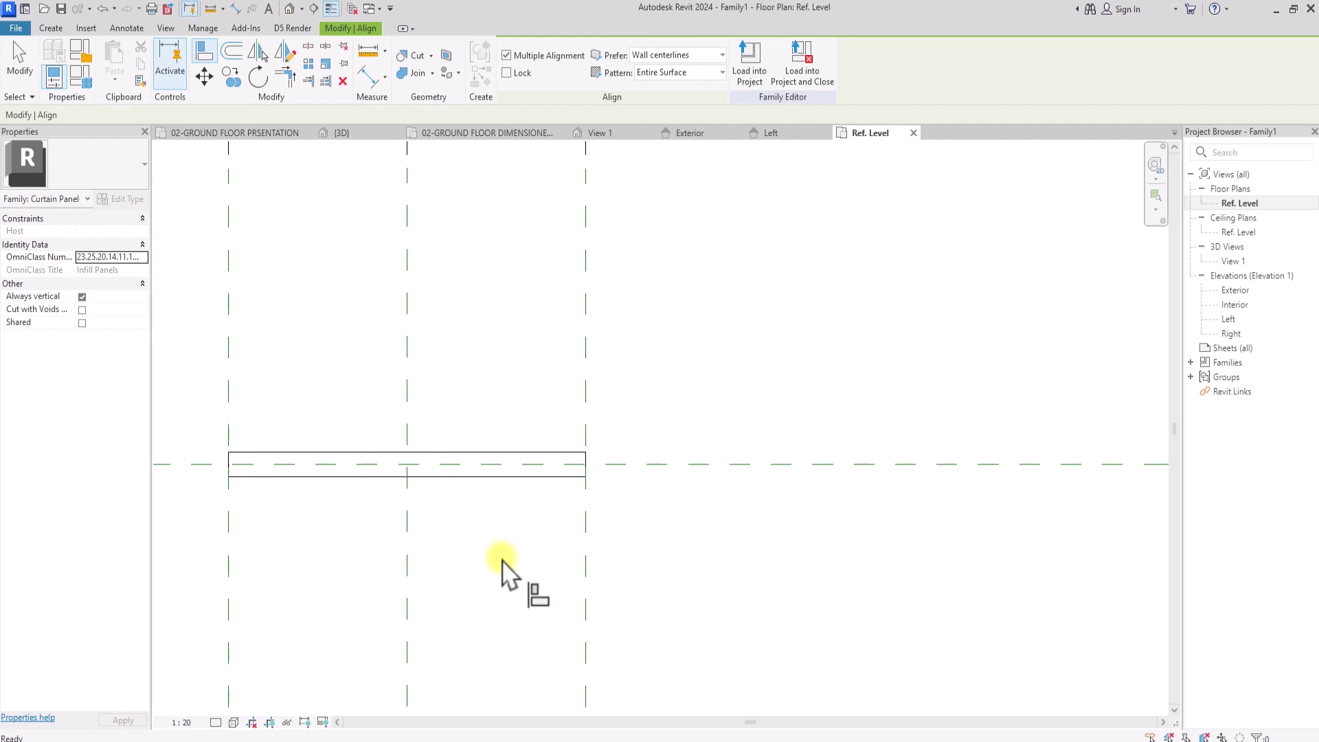
- Align the sweep's right end with the Right reference plane and lock the alignment
click(581, 548)
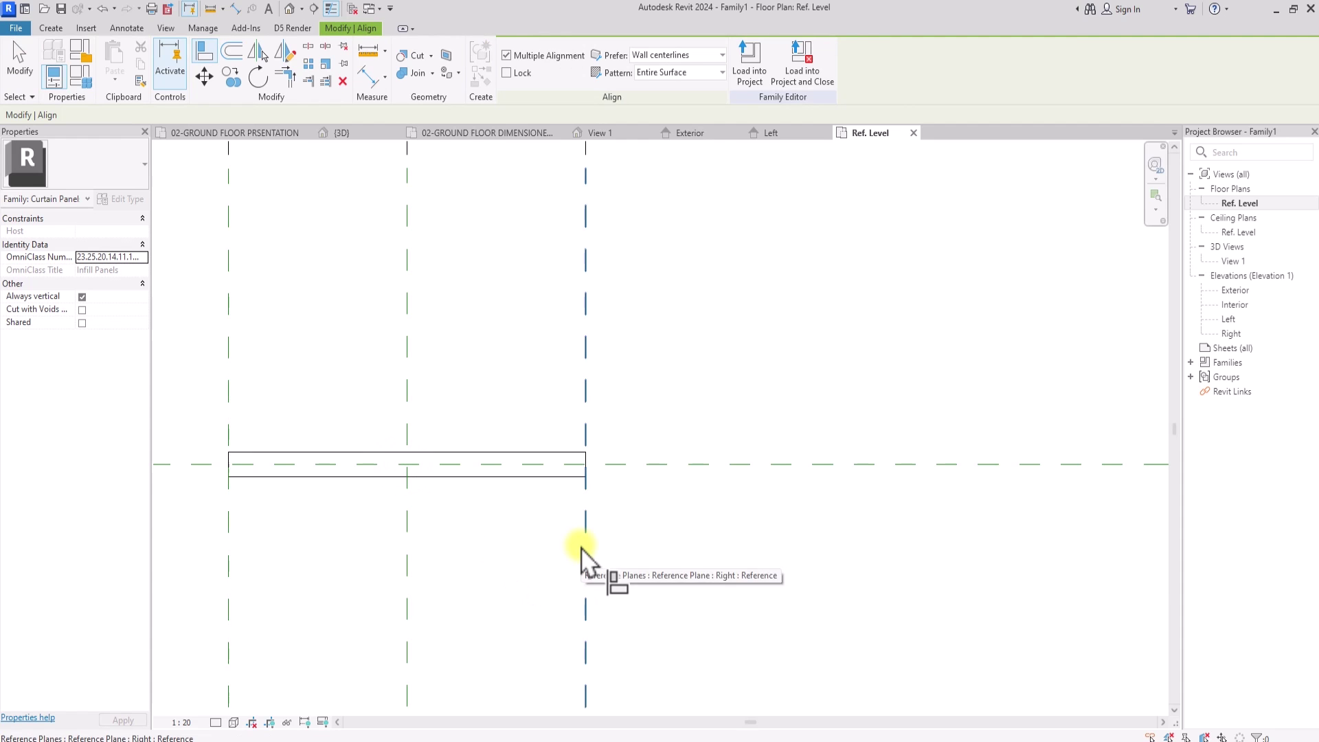
click(585, 464)
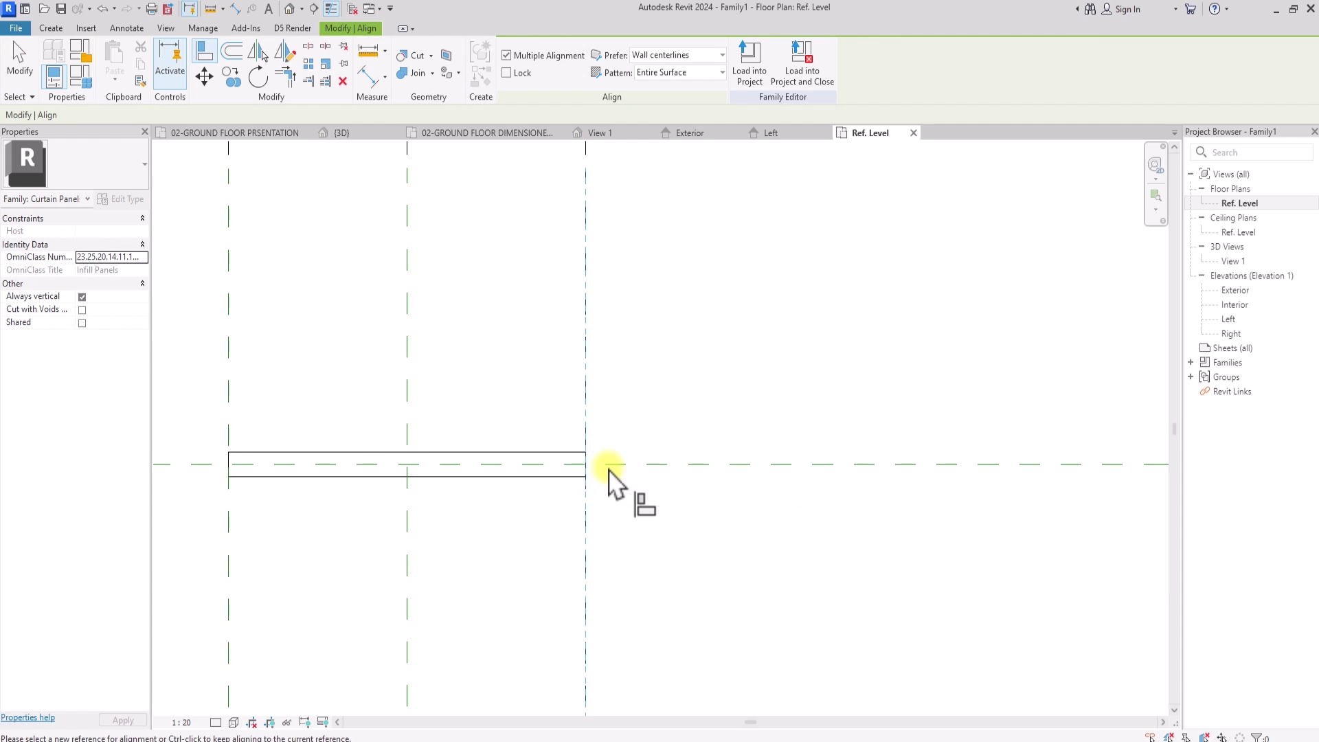
key(Escape)
scroll(608, 469, down, 4)
- Save the family as GRILL PANEL in the 44-DUCT GRILLS folder
key(ctrl+s)
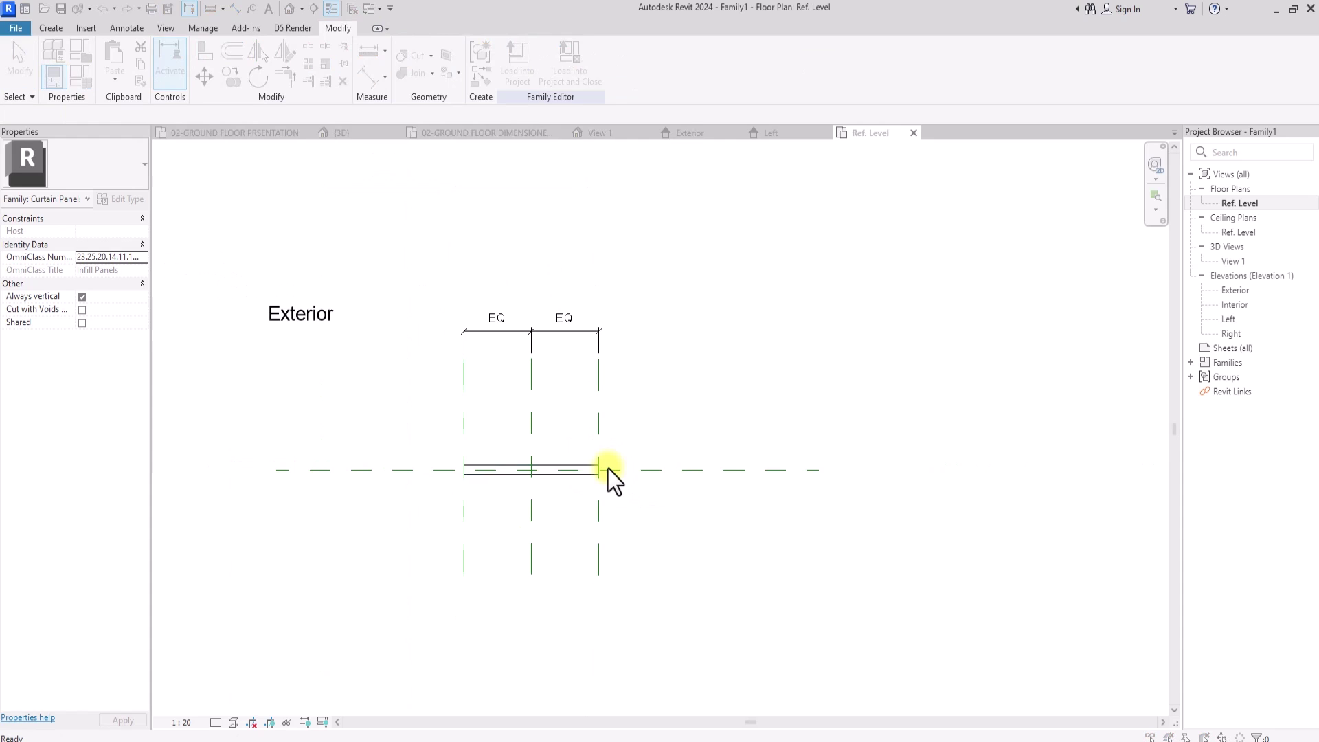
double_click(586, 245)
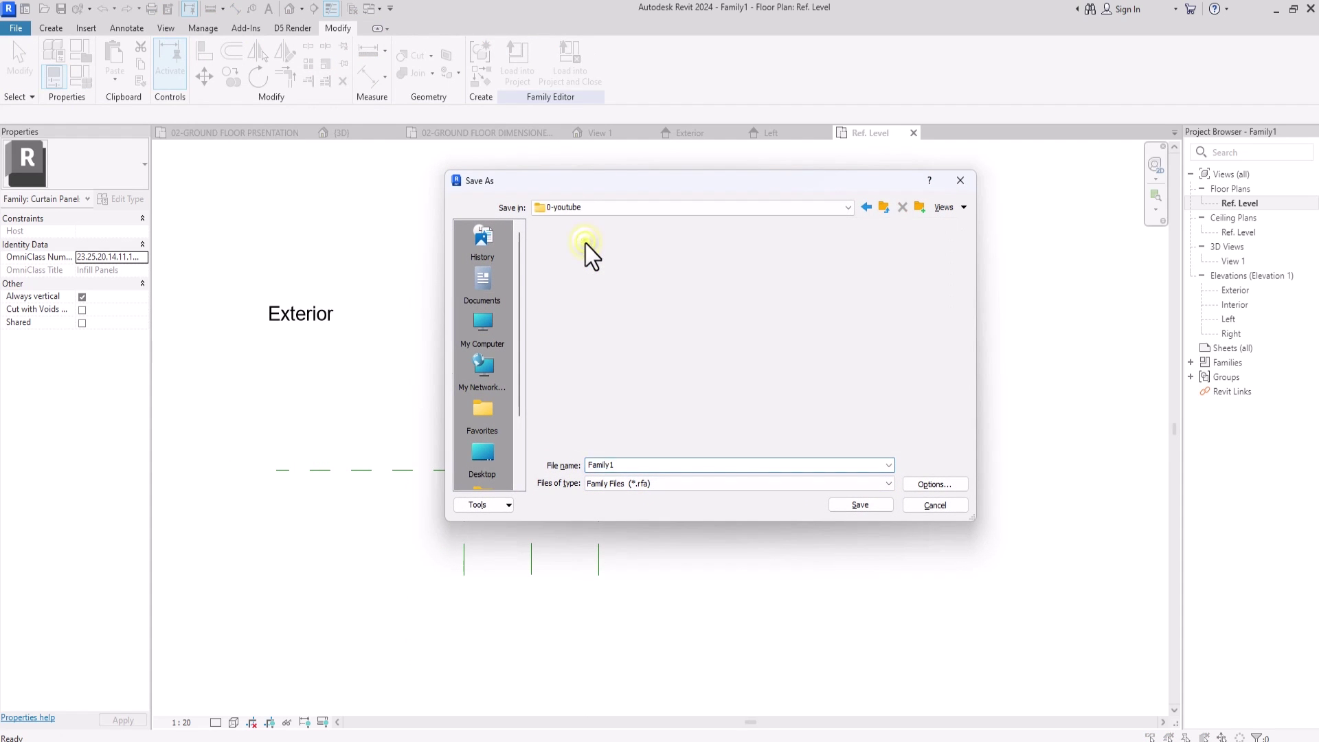
click(662, 469)
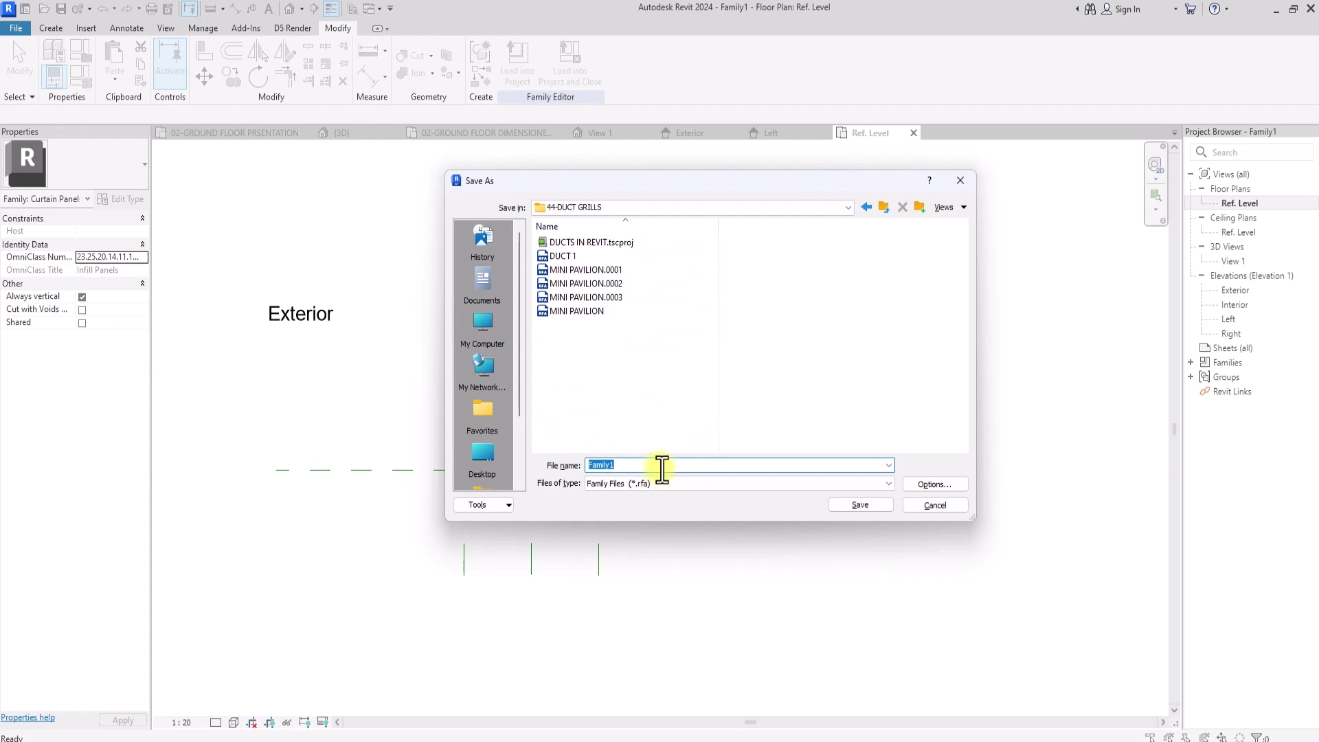
text(GRILL PANEL)
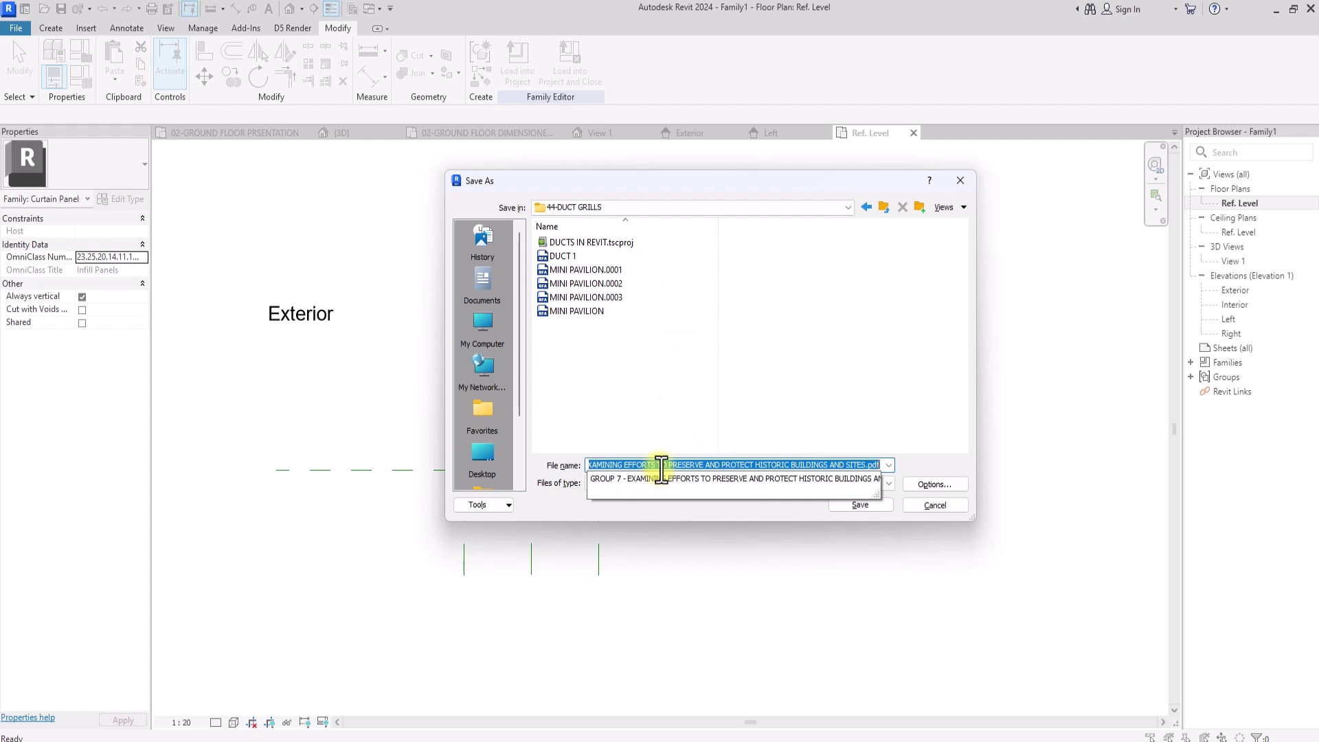
click(860, 506)
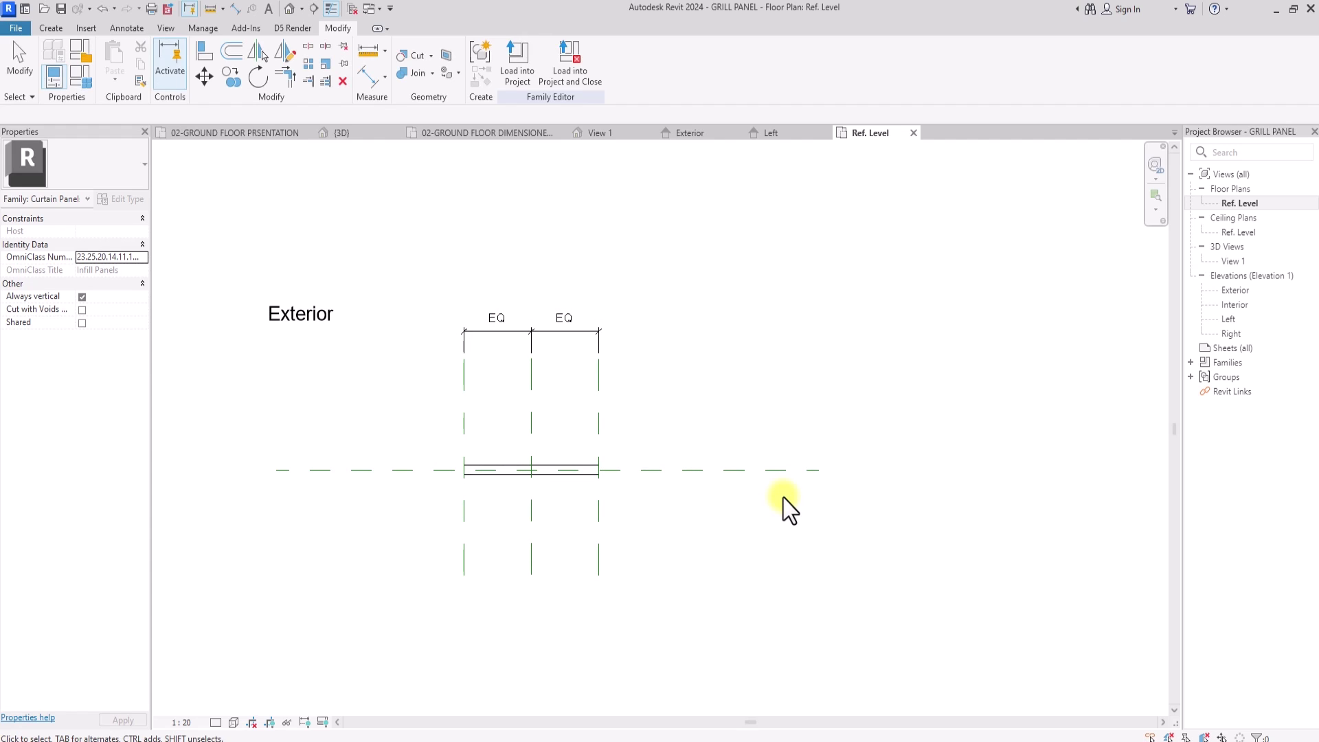
- Load the family into the REVIT MINI project, closing its editor, and open the 02-GROUND FLOOR DIMENSIONED PLAN
click(560, 69)
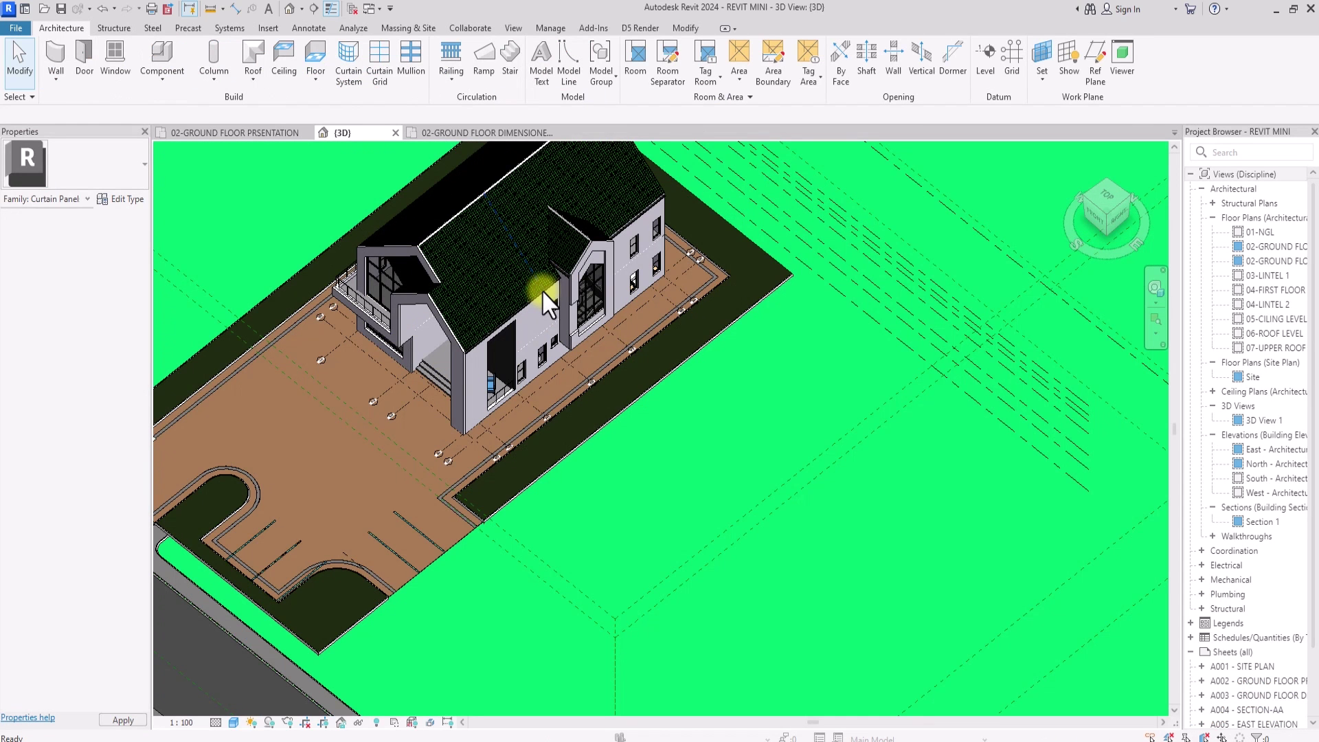
scroll(542, 290, up, 3)
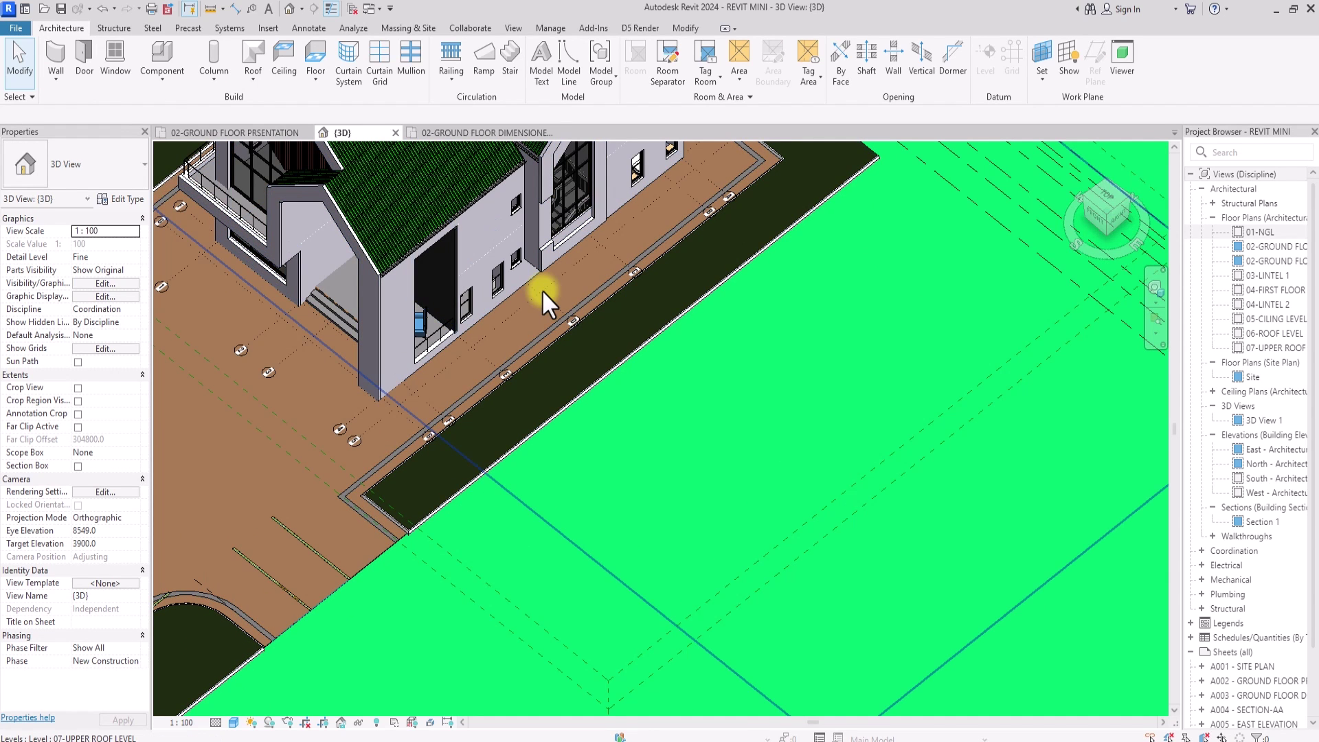
double_click(1282, 246)
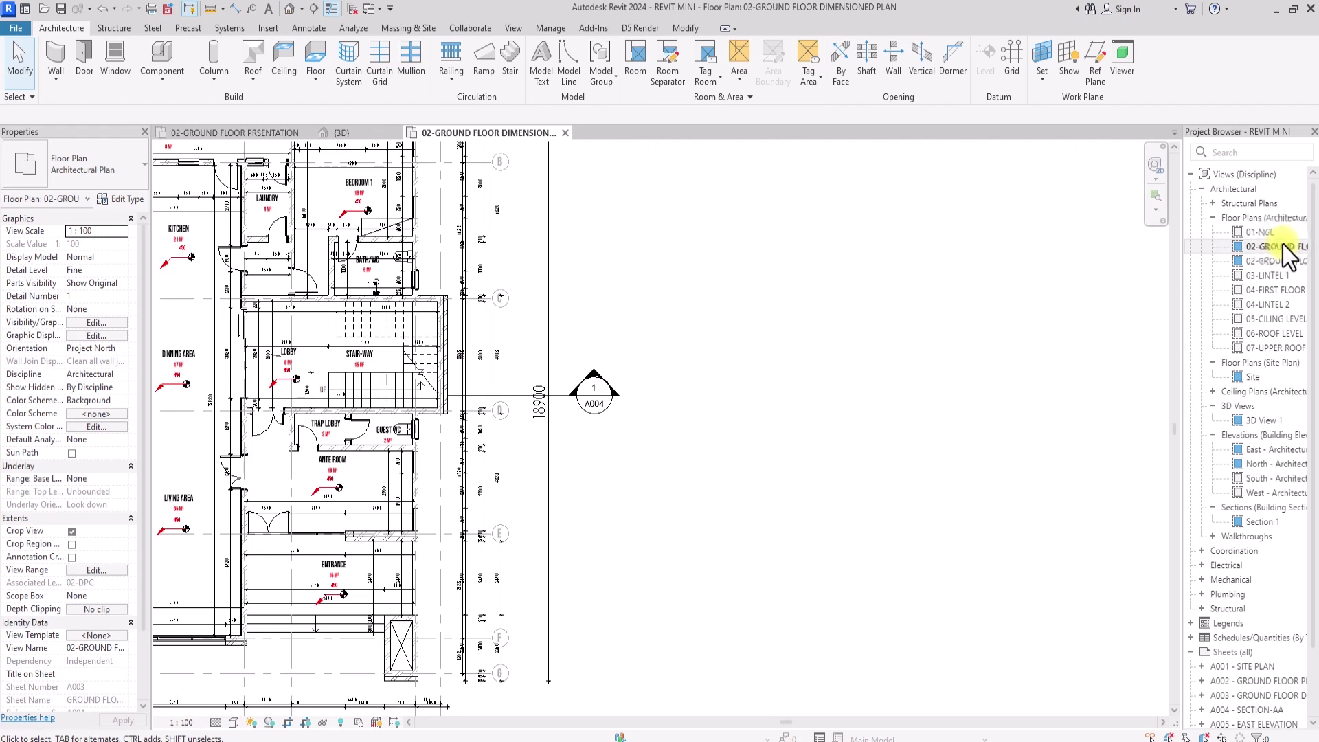
scroll(436, 331, down, 3)
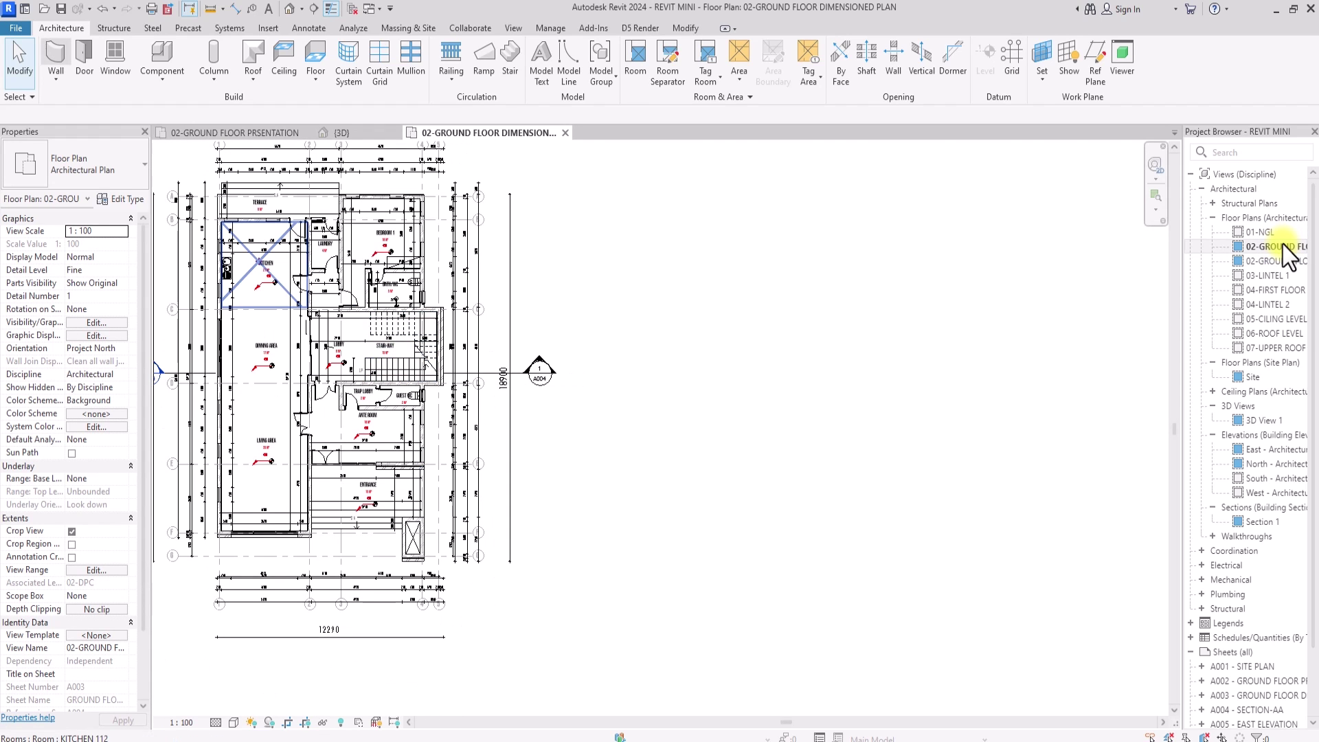
- Start a wall and duplicate the _Not Defined curtain wall type as 01-GRILL PANEL
click(55, 59)
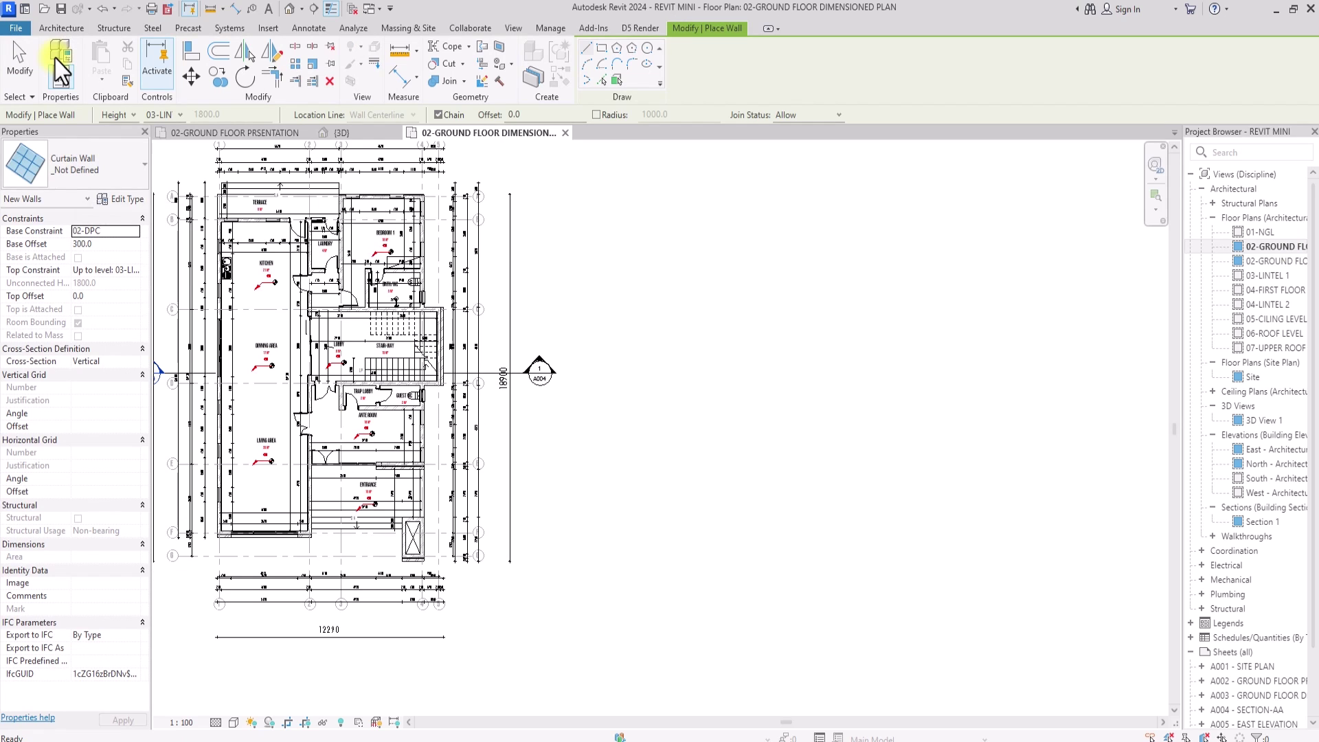
click(123, 199)
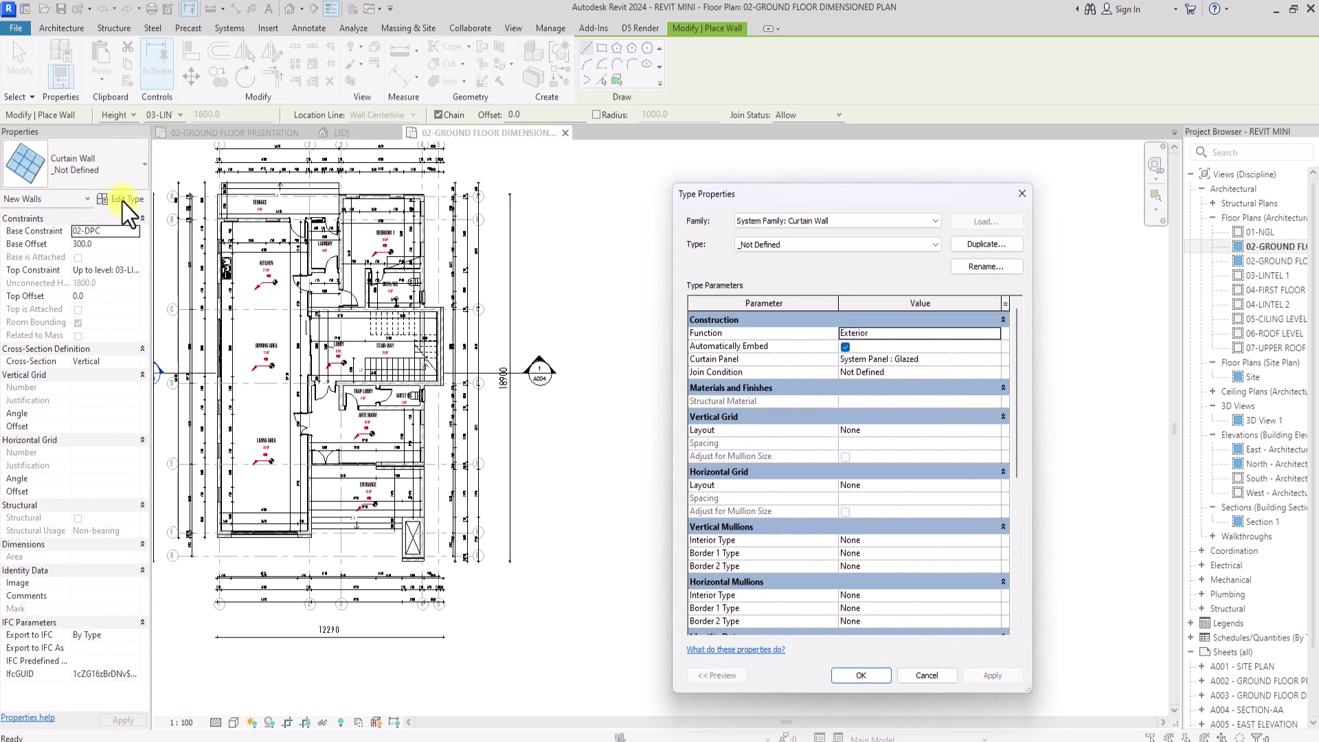
click(998, 245)
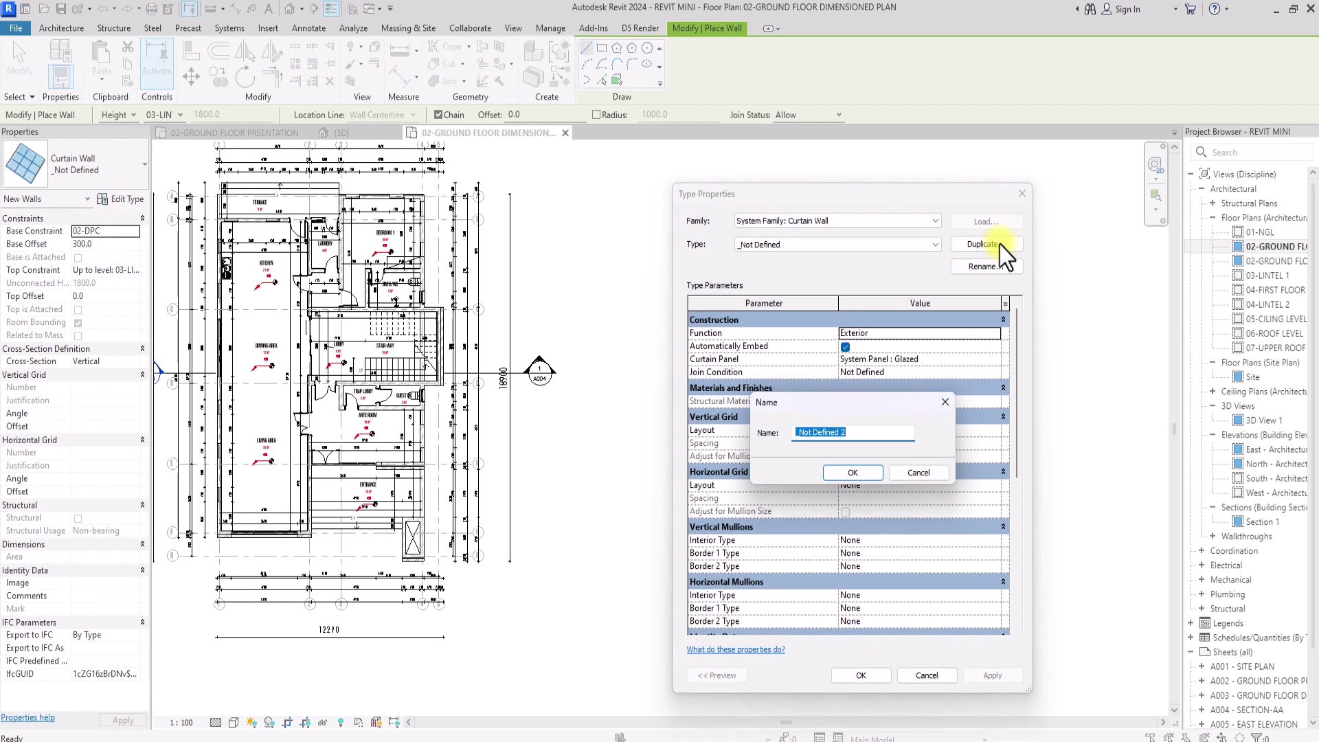
key(BackSpace)
text(01-GRILL PANEL)
click(853, 472)
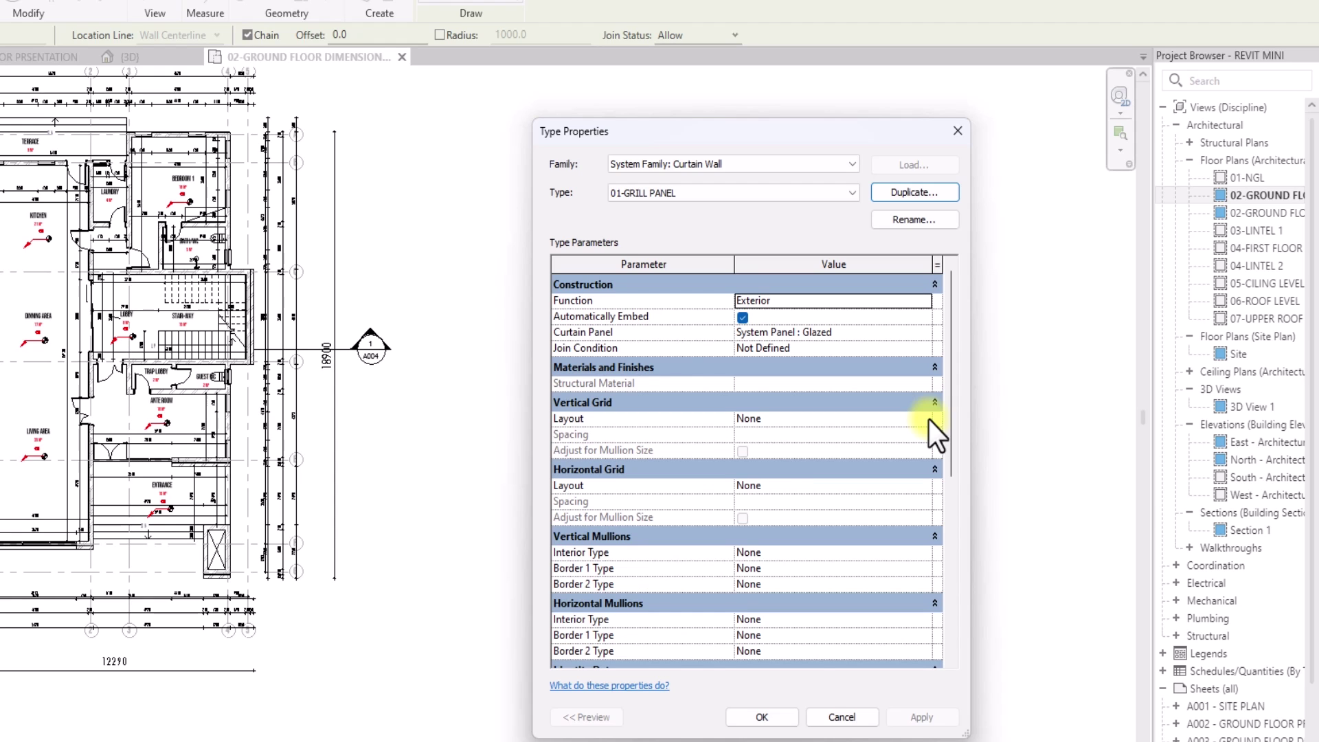
- Set both the vertical and horizontal grid layouts of the 01-GRILL PANEL type to Fixed Distance
click(929, 419)
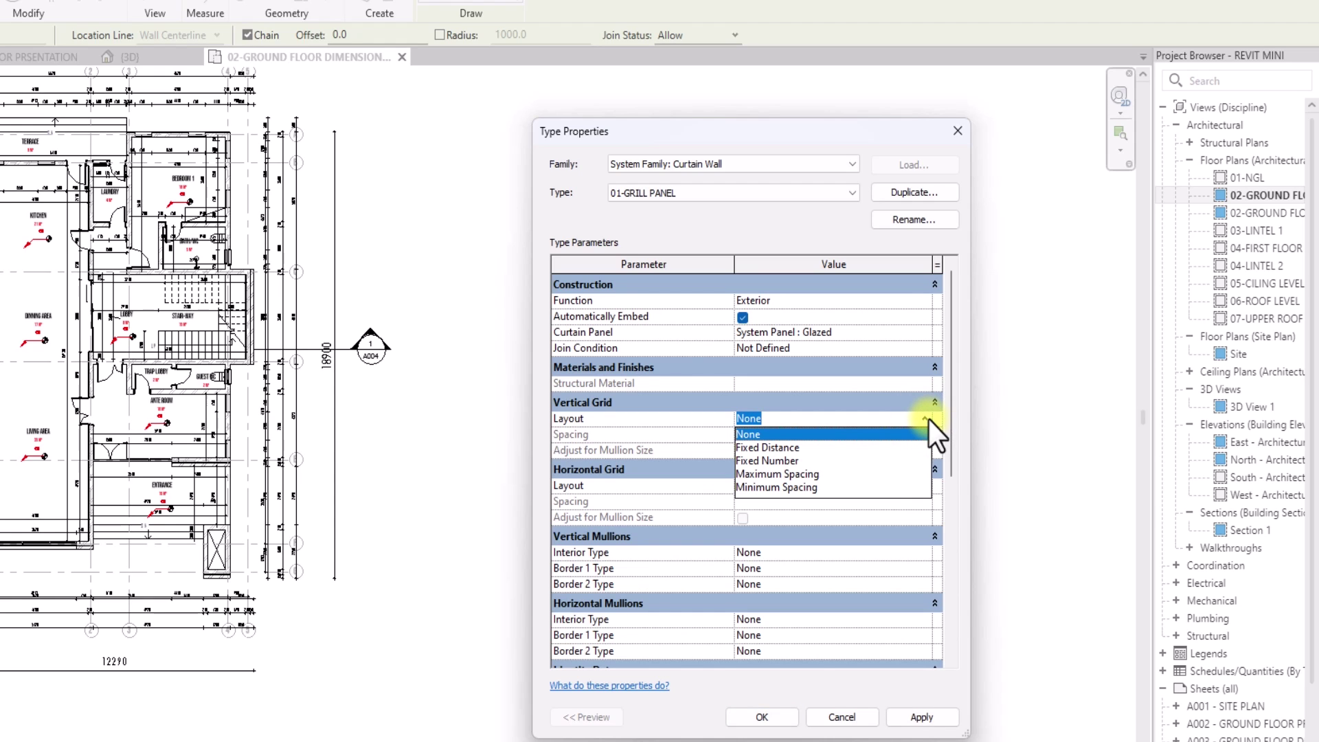
click(789, 448)
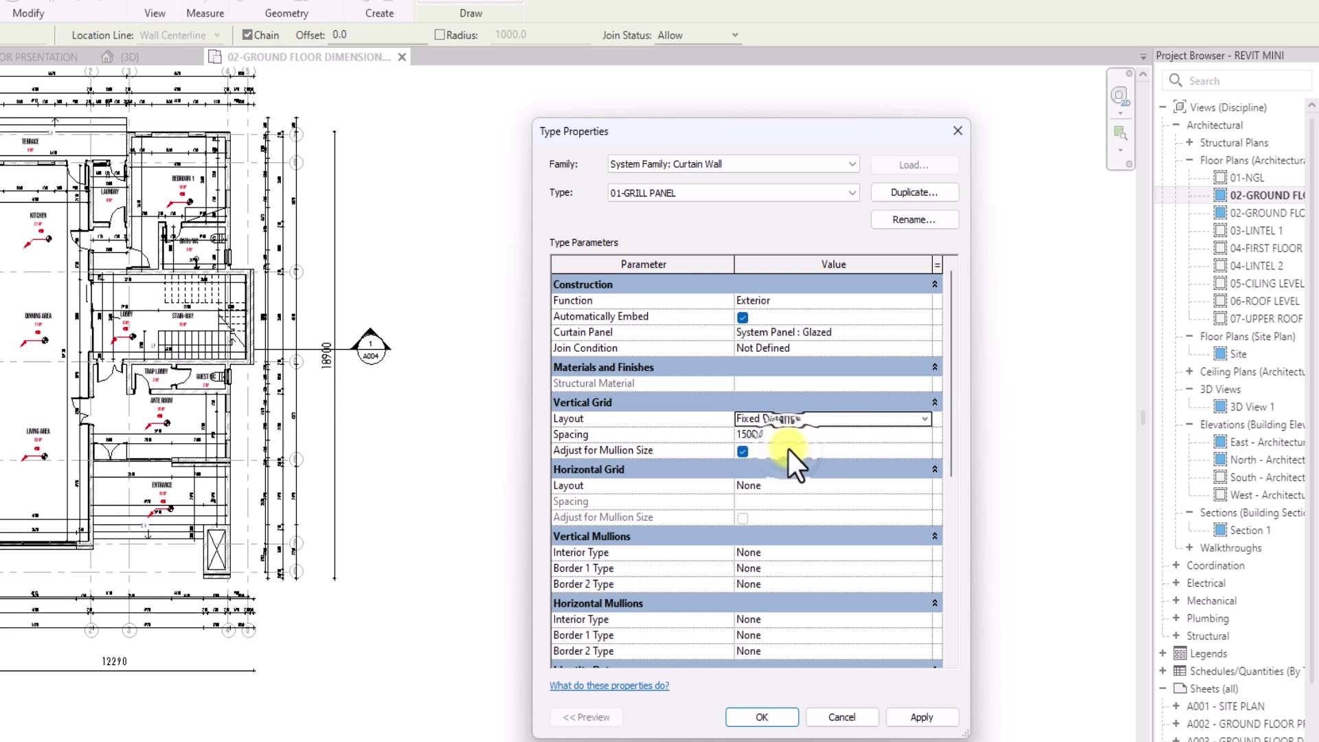
click(929, 485)
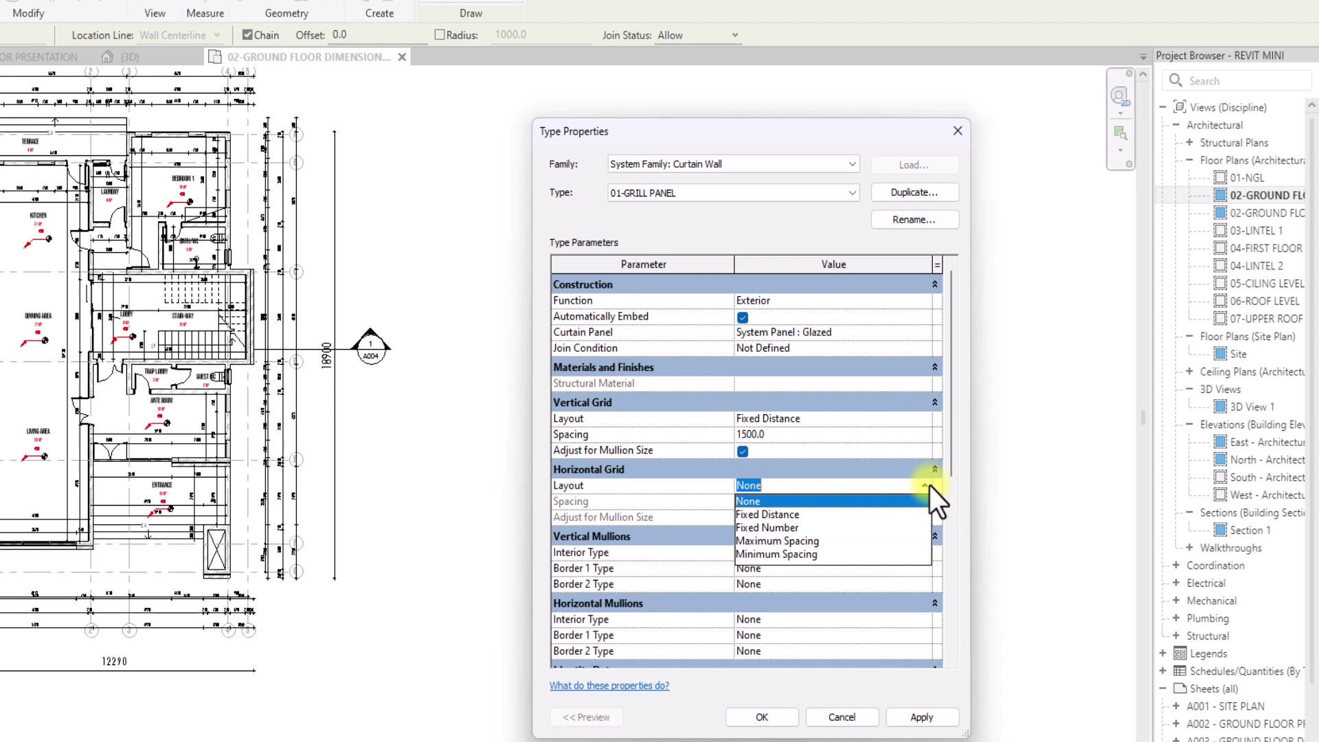
click(773, 514)
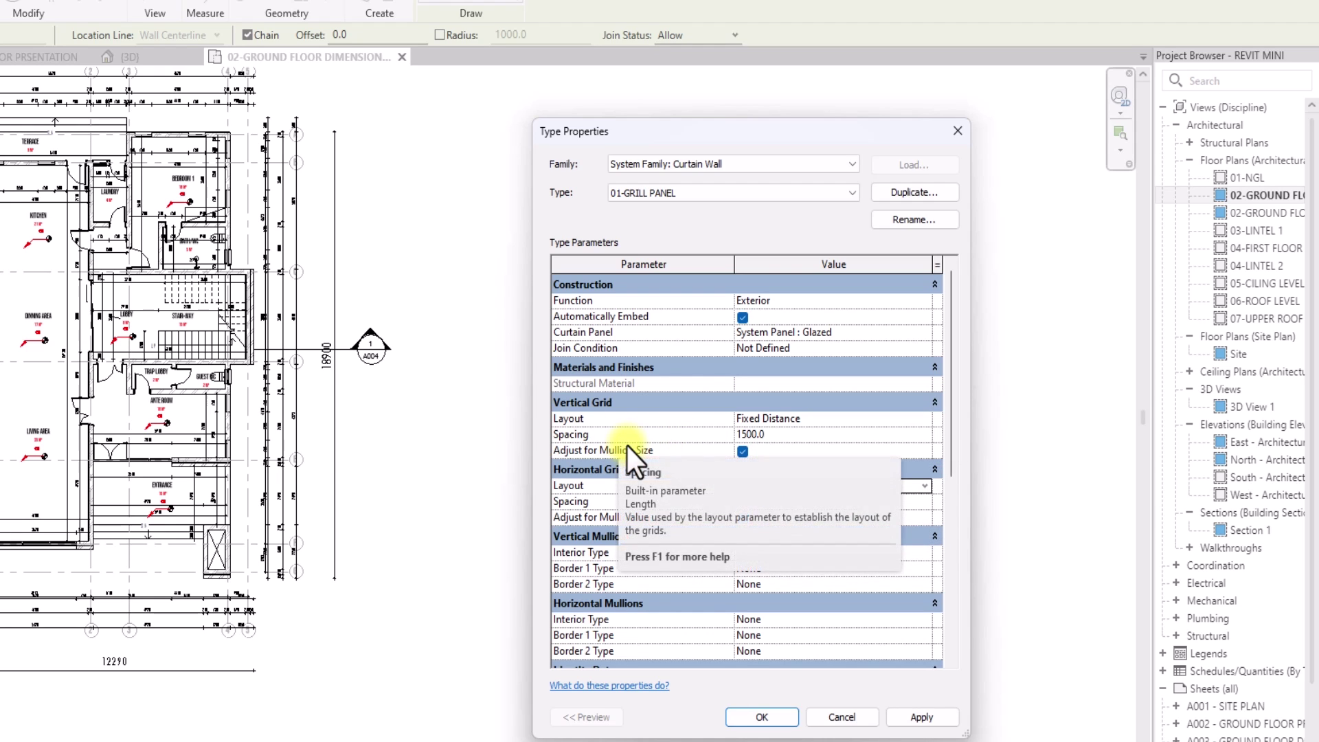
- Set the vertical grid spacing to 1200 and the horizontal grid spacing to 125
click(778, 439)
text(1200)
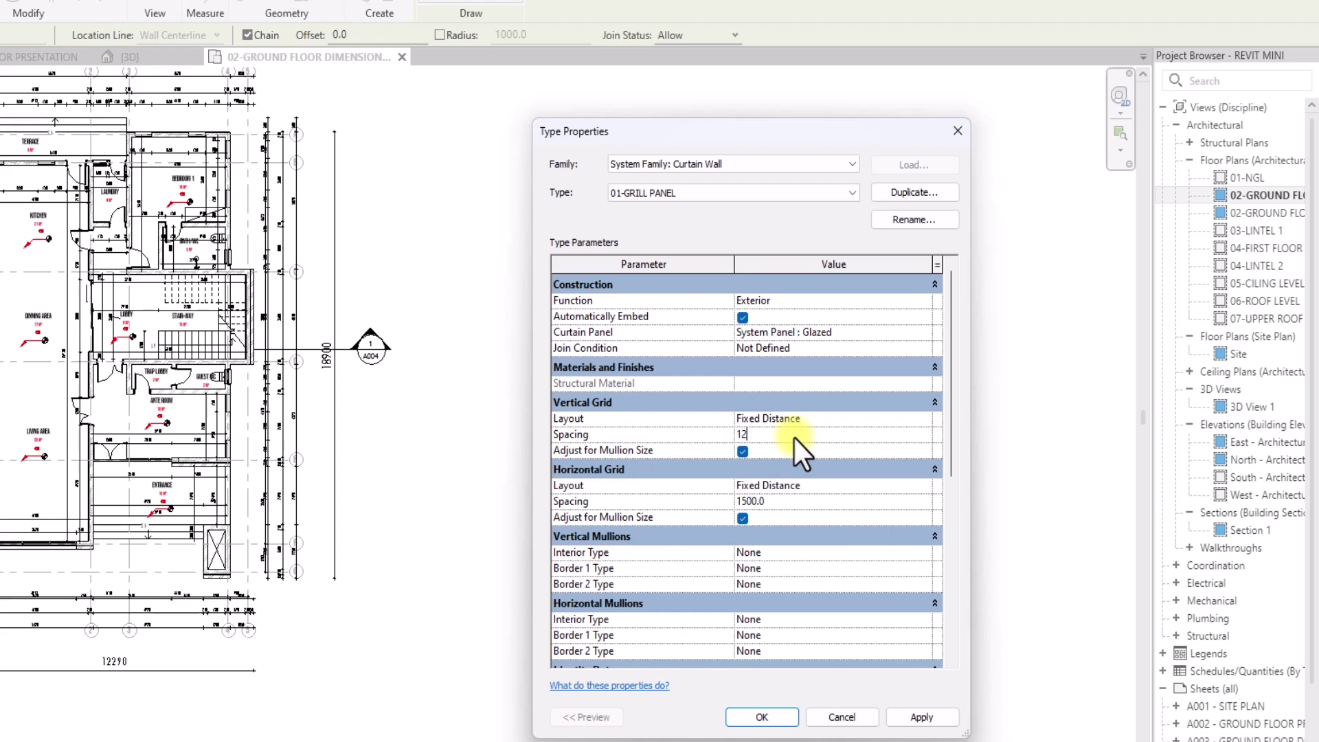
click(794, 505)
text(125)
- Assign Rectangular Mullion : 01-MAIN MULLION to both border types of the vertical mullions
scroll(794, 505, down, 1)
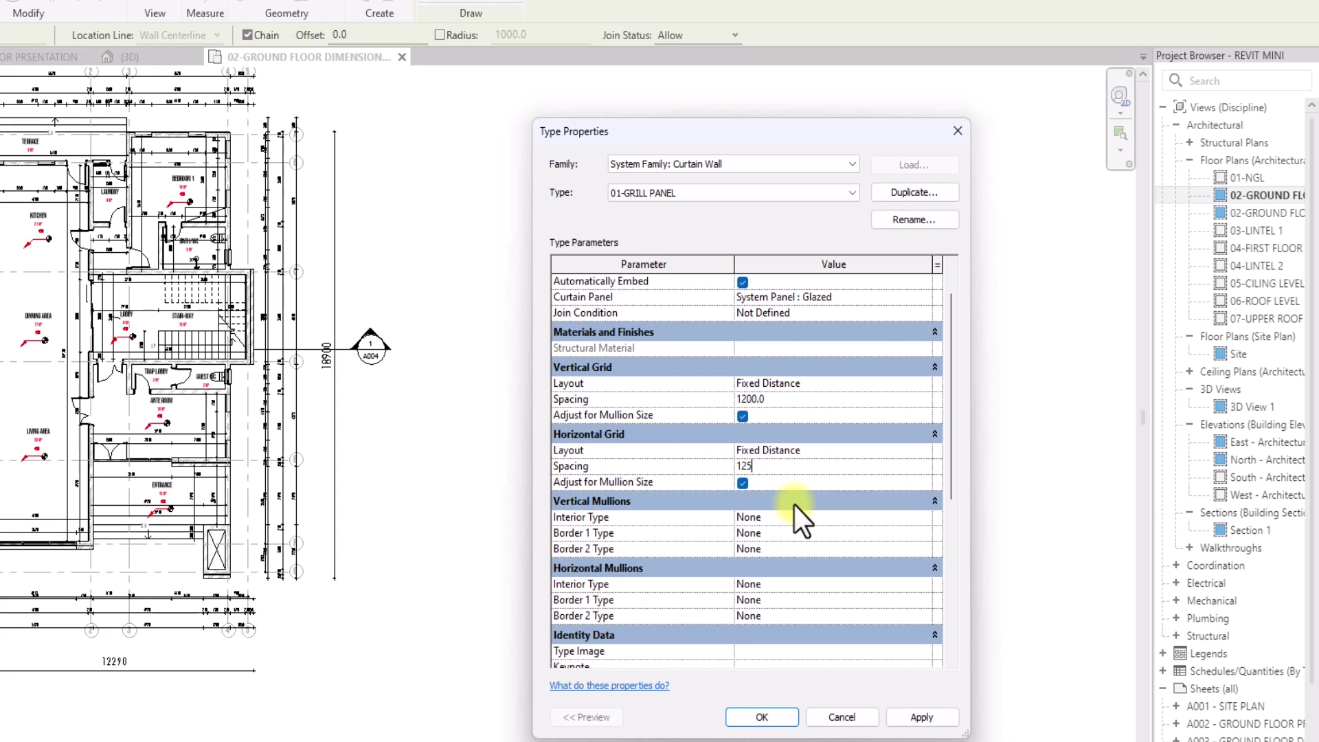
click(925, 534)
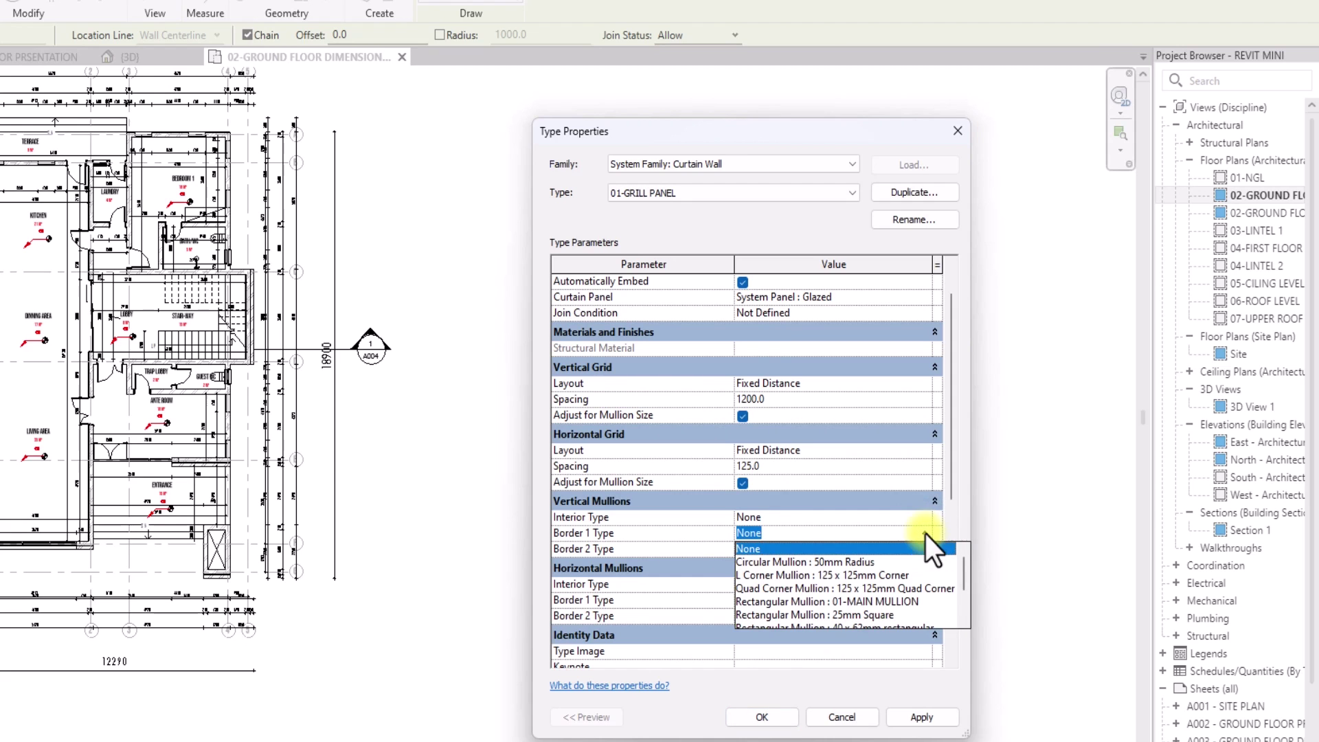
scroll(826, 576, down, 2)
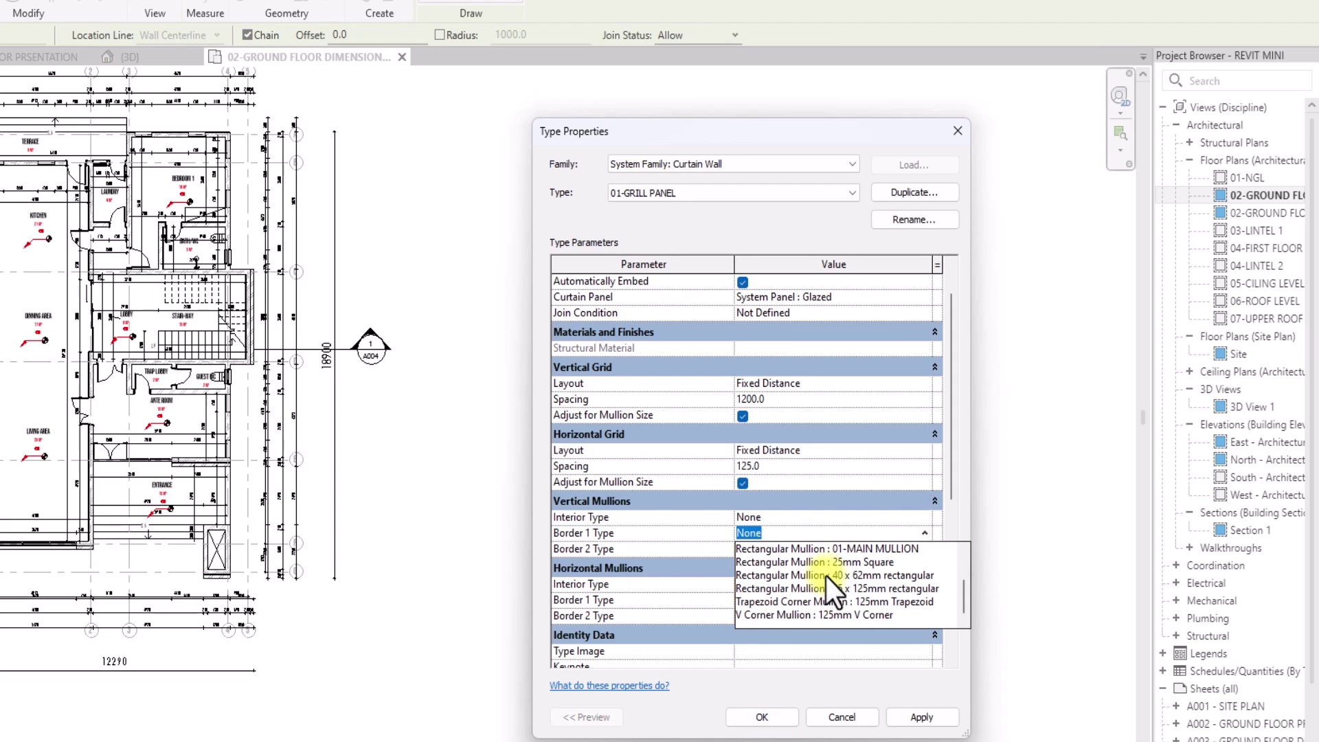
click(861, 548)
click(929, 550)
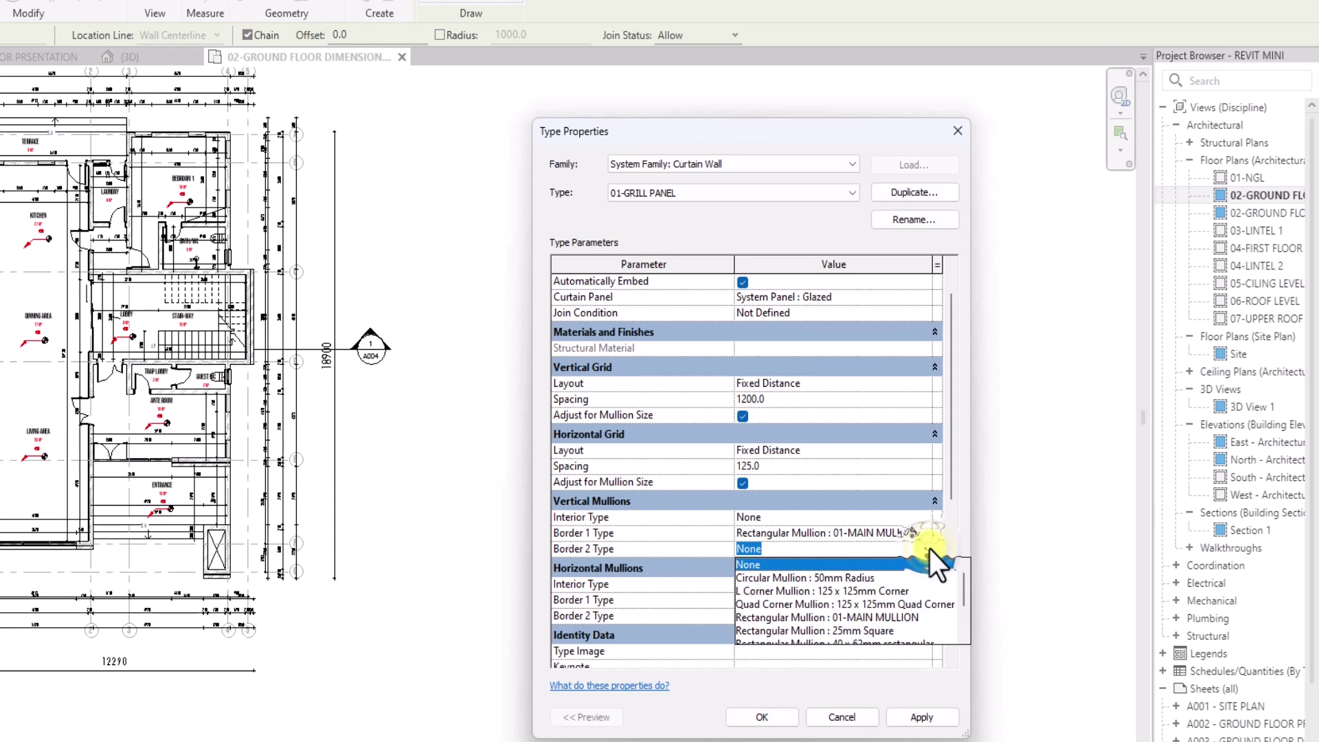
click(845, 617)
- Assign Rectangular Mullion : 01-MAIN MULLION to both border types of the horizontal mullions
click(922, 598)
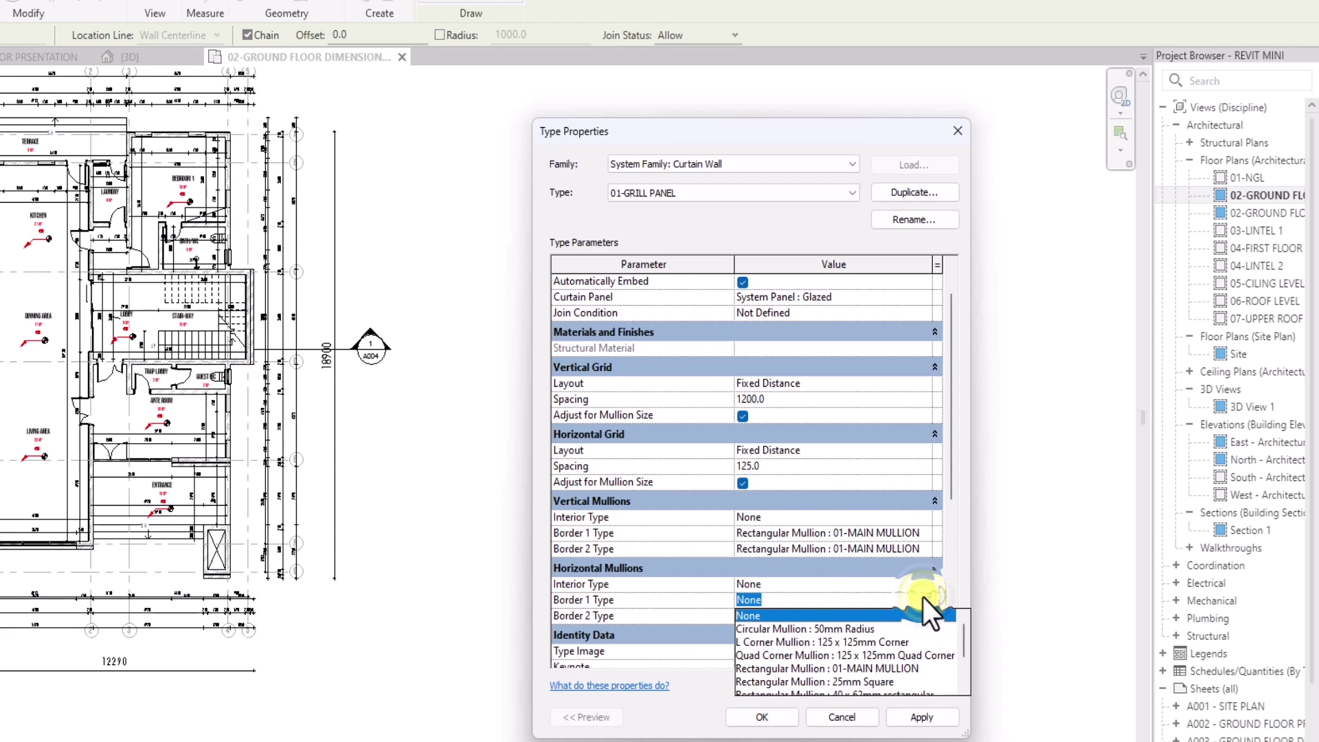
click(857, 670)
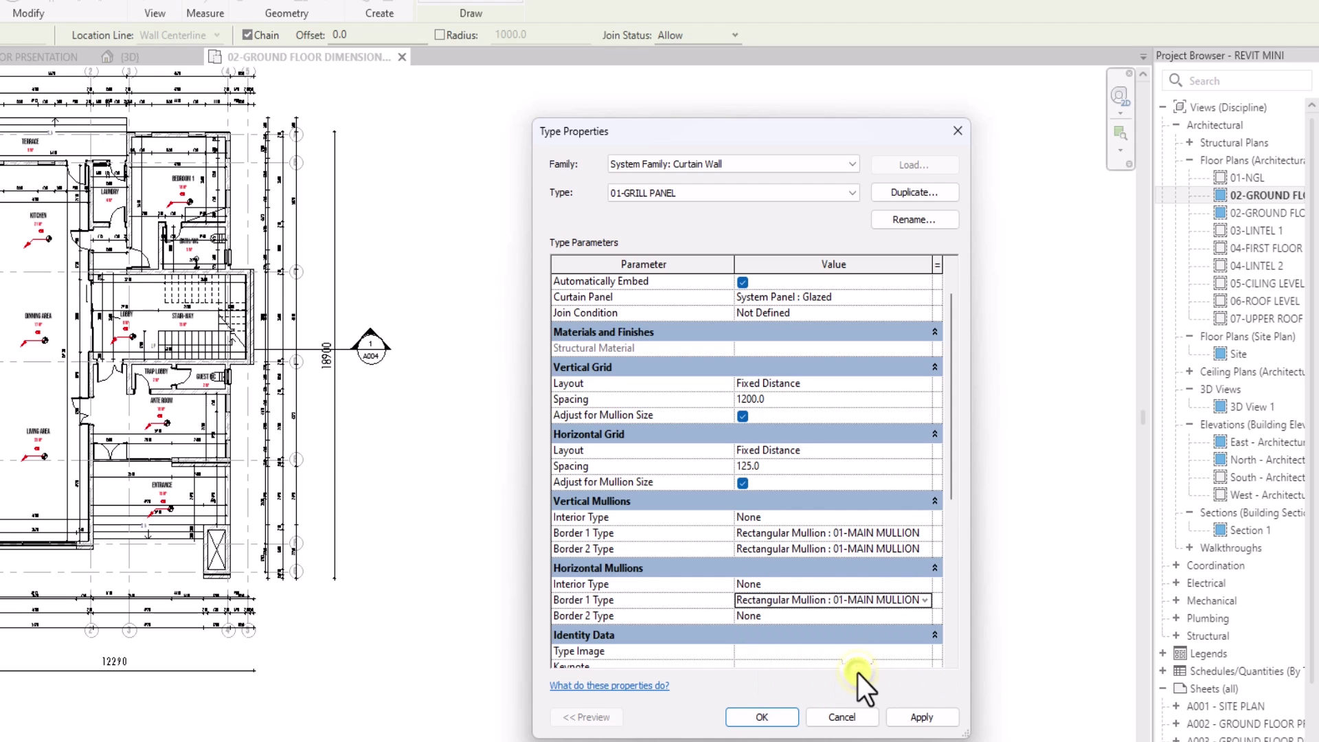
click(927, 618)
click(782, 505)
- Set the type's curtain panel to GRILL PANEL : GRILL PANEL and accept the type properties
scroll(782, 505, down, 4)
scroll(782, 505, up, 3)
scroll(782, 505, up, 2)
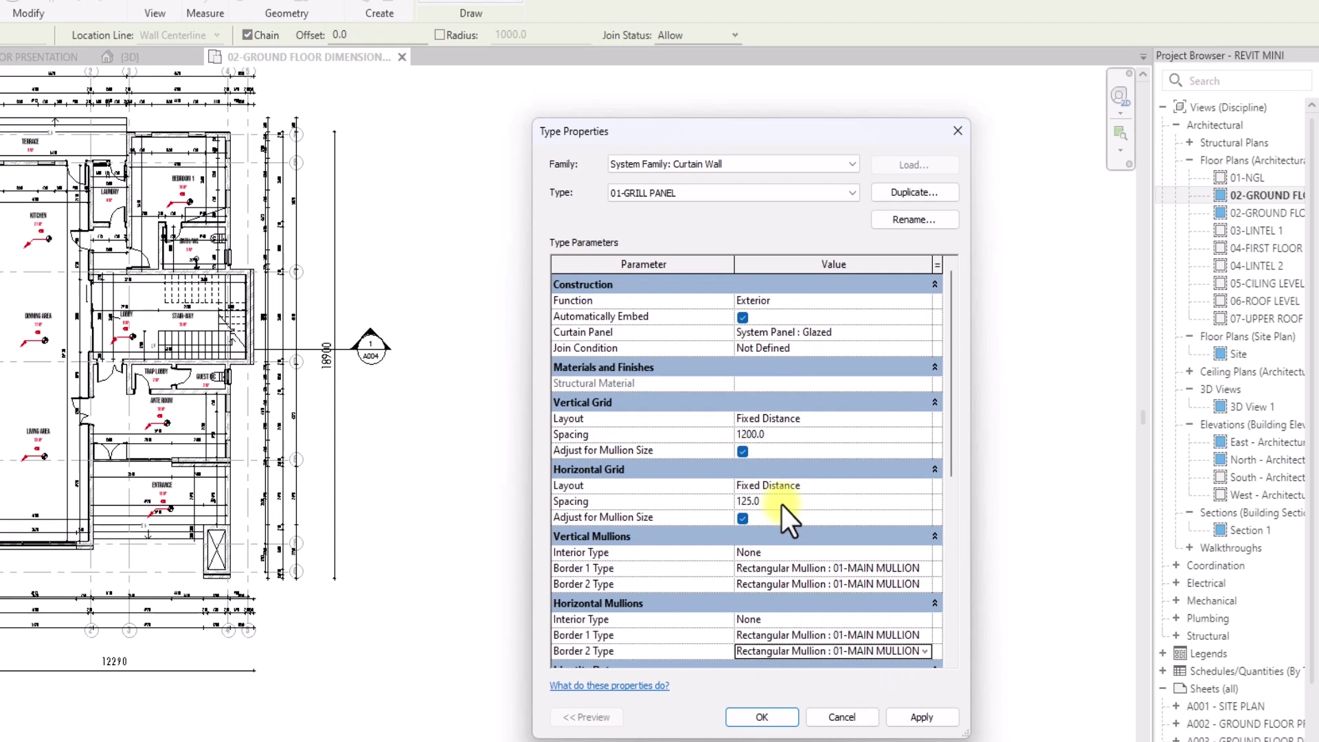
click(929, 336)
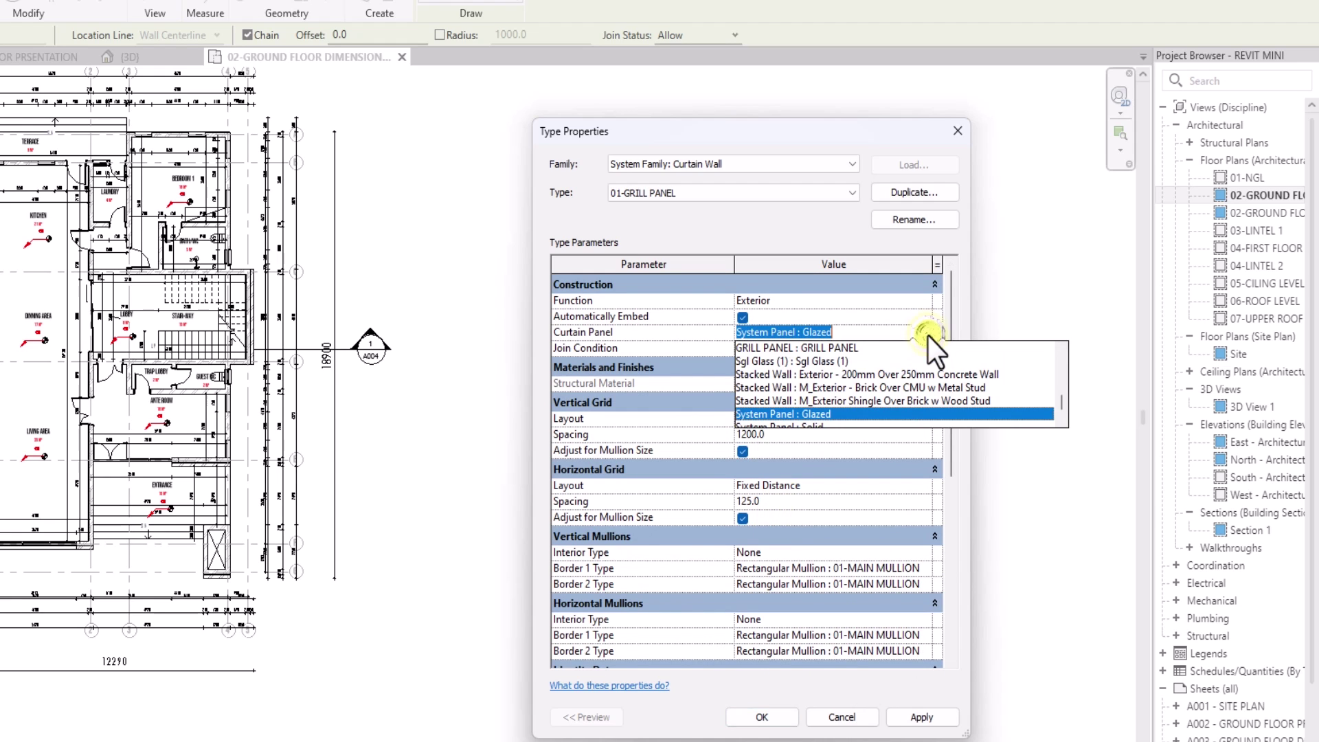
click(799, 348)
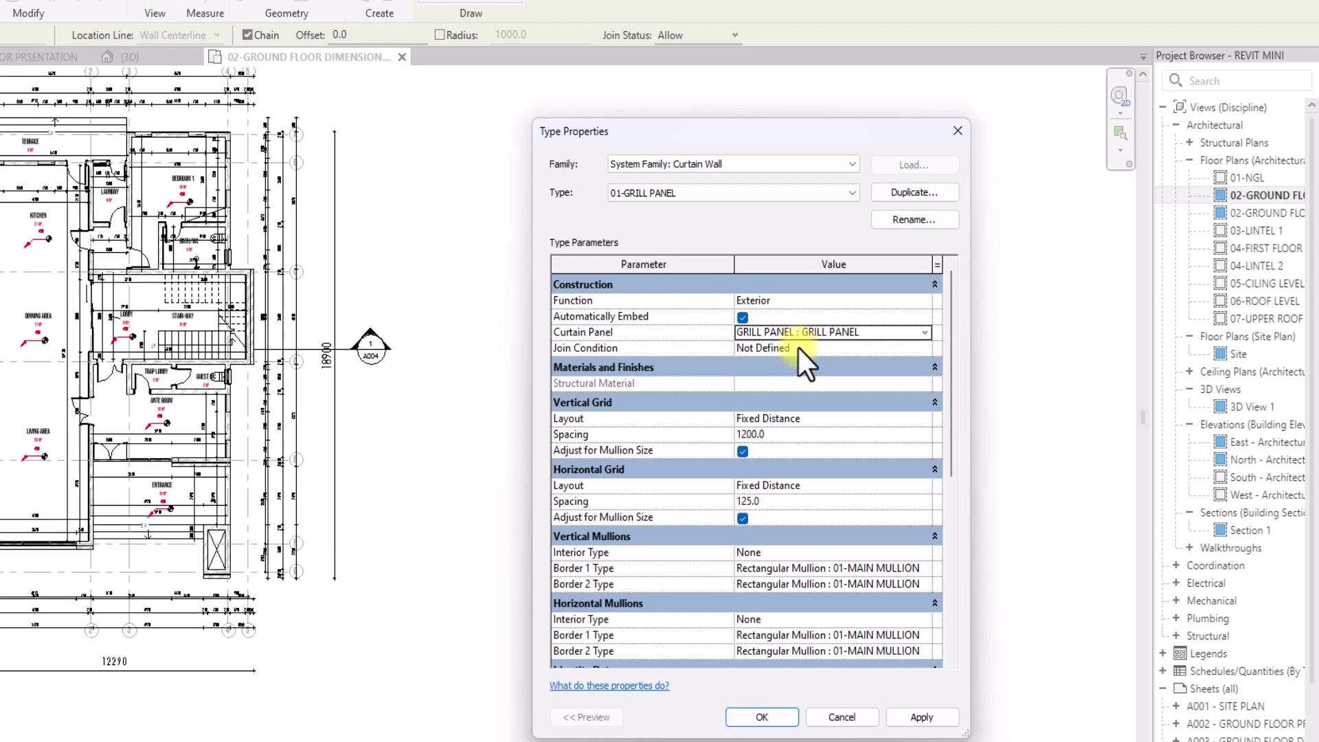
click(925, 714)
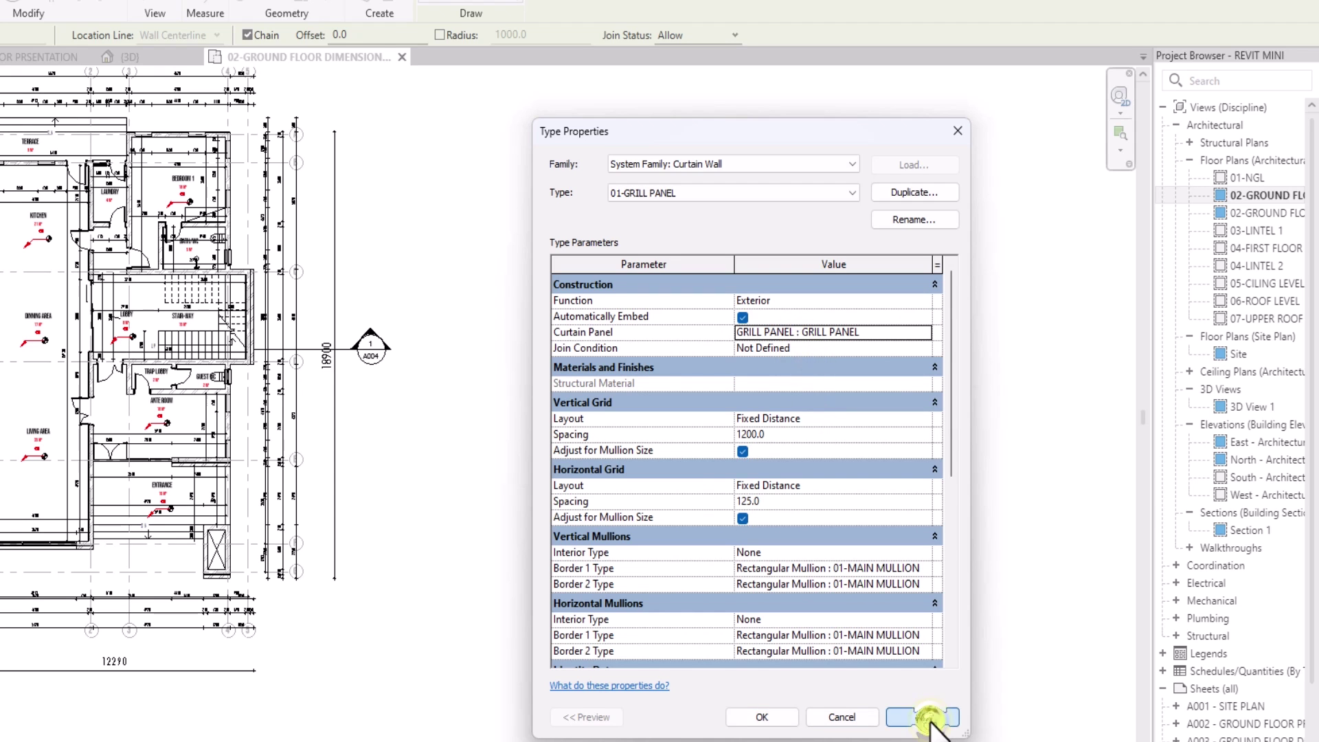
click(762, 717)
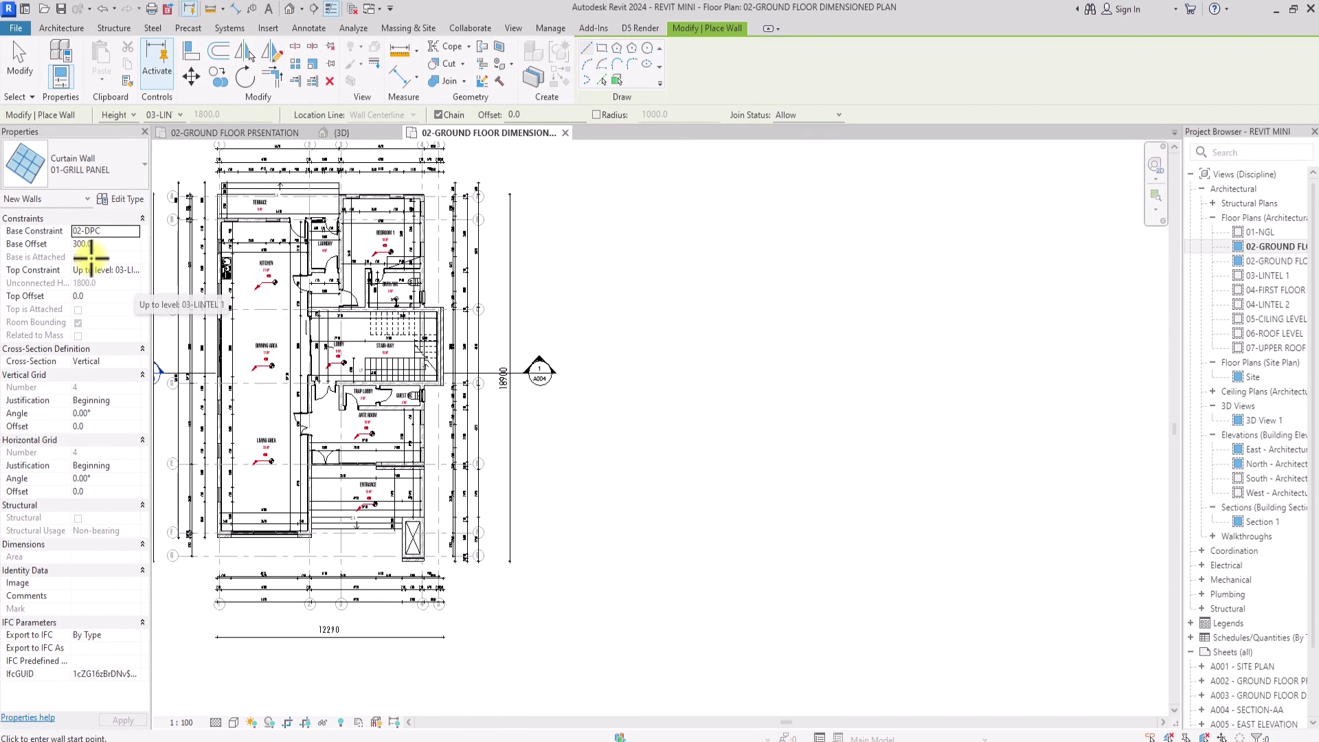
- Draw a 1200 mm curtain wall running vertically in plan, outside the building below section marker A004, and open the default 3D view
middle_drag(353, 300, 550, 301)
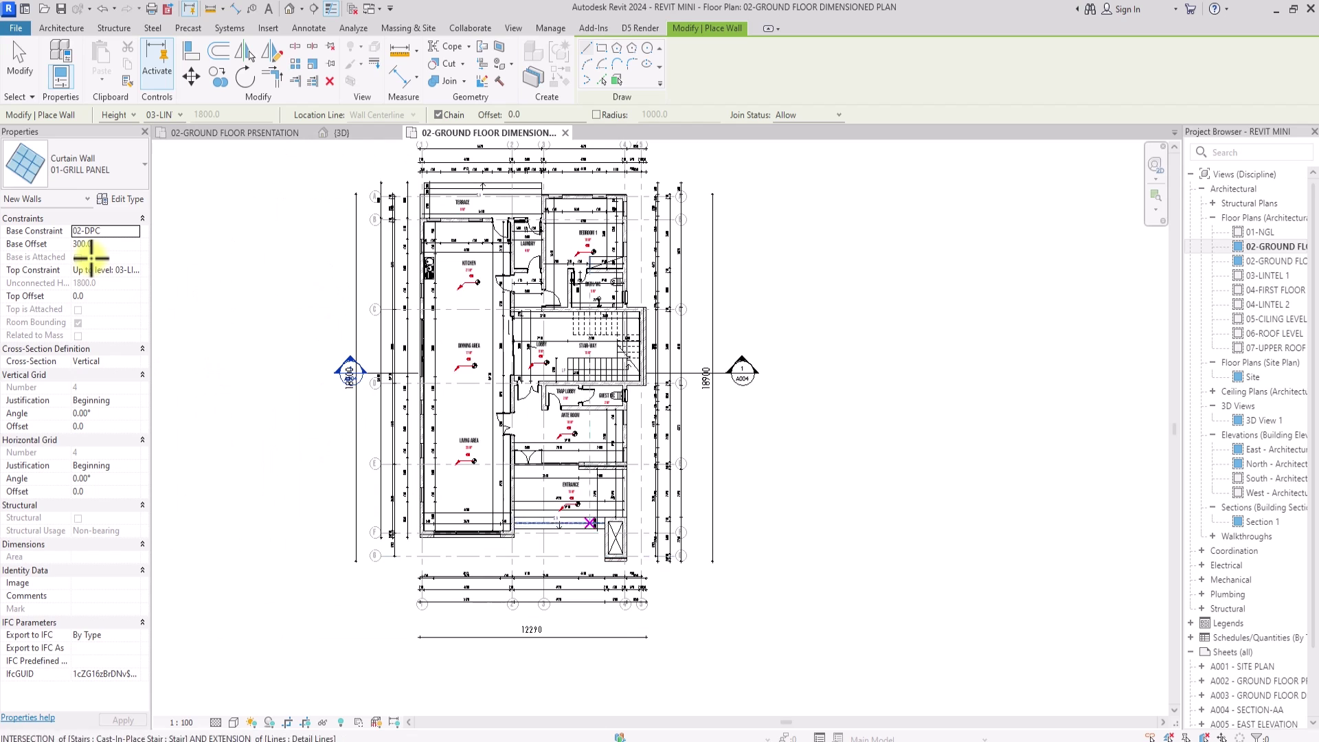
scroll(629, 467, up, 3)
middle_drag(628, 467, 424, 515)
click(578, 450)
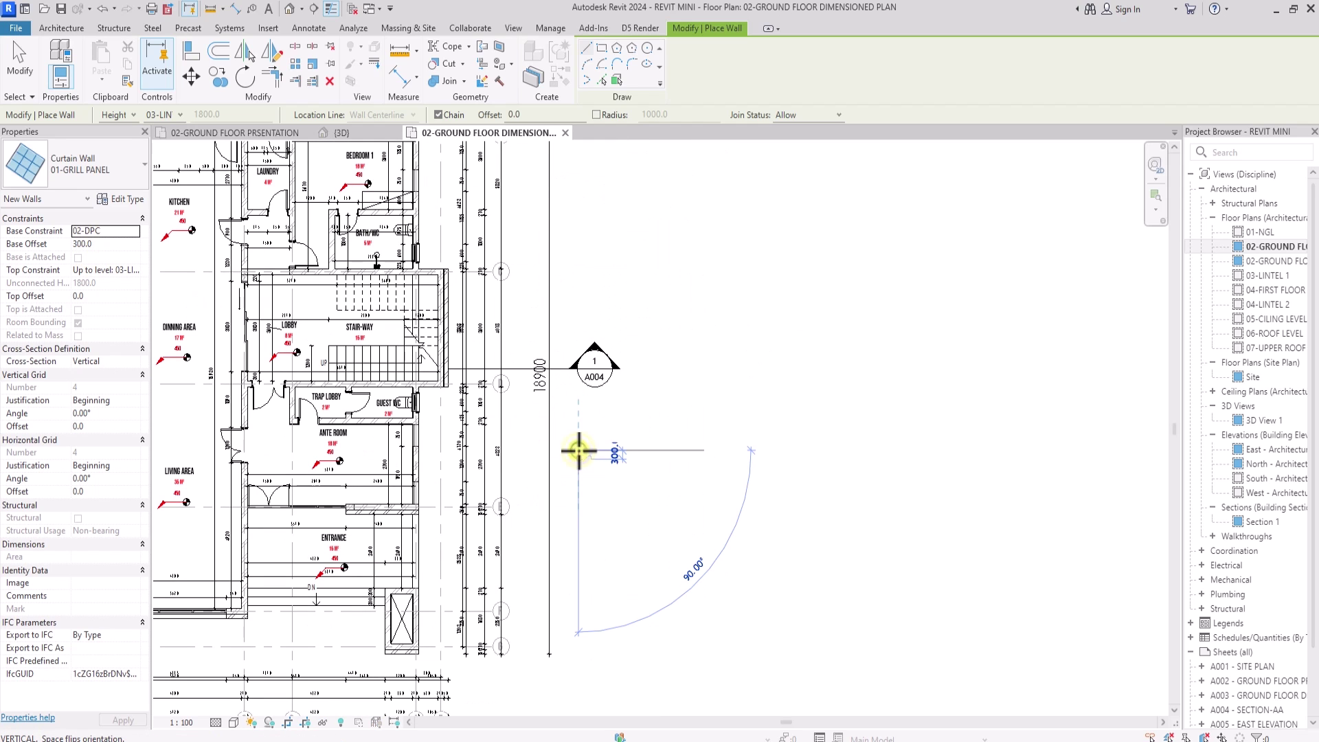
click(580, 485)
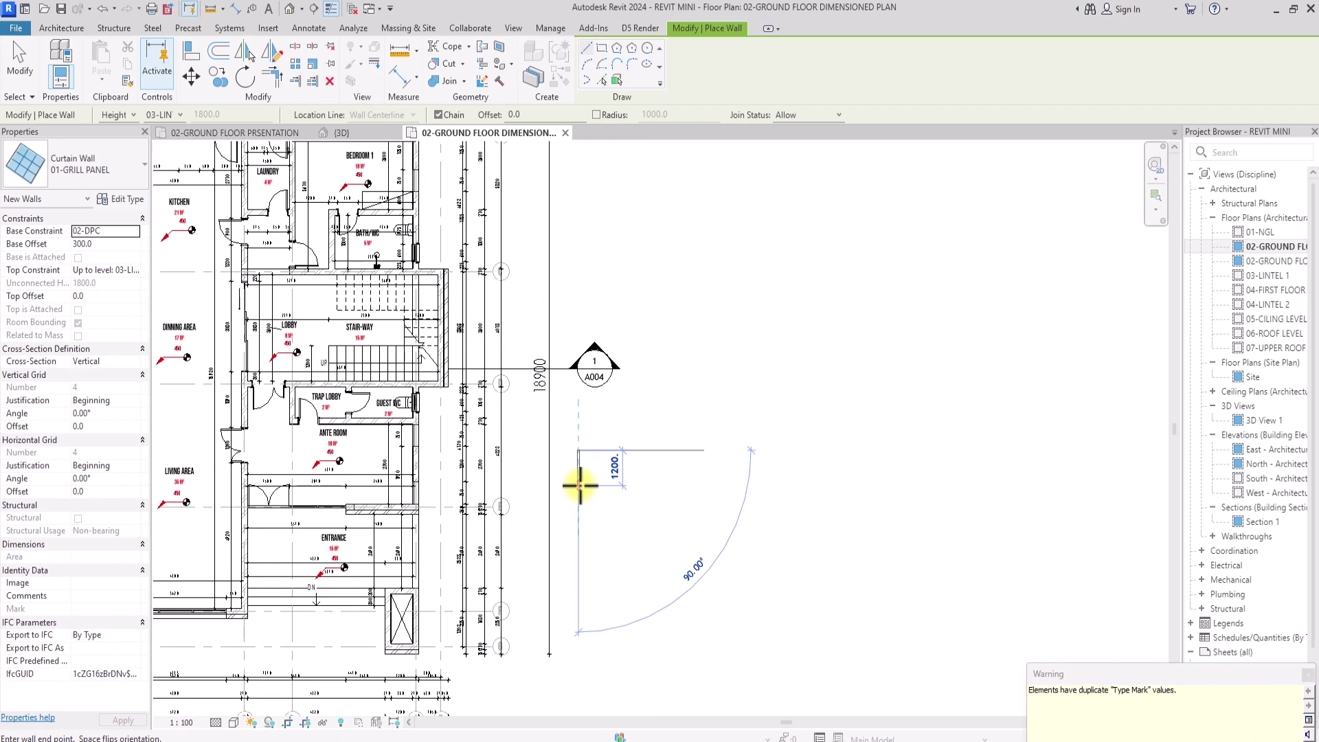
scroll(581, 485, up, 2)
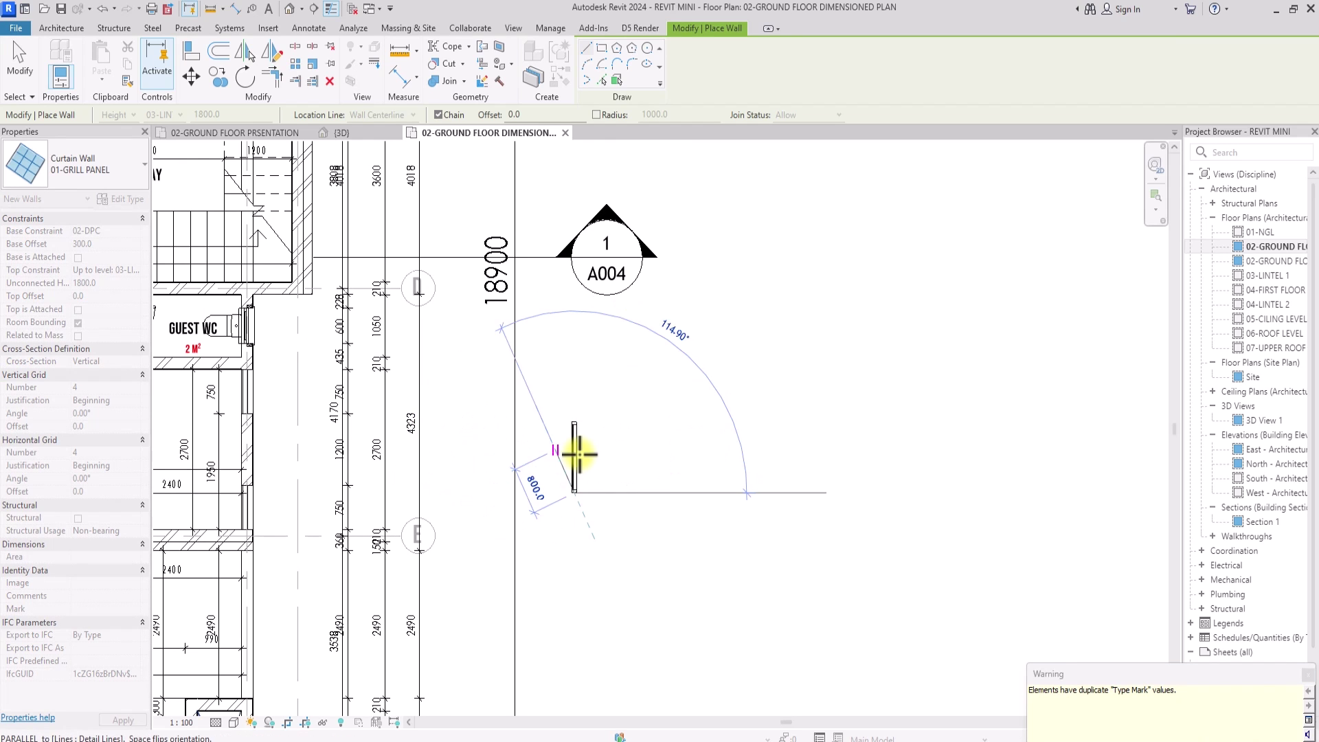
key(Escape)
key(Escape)
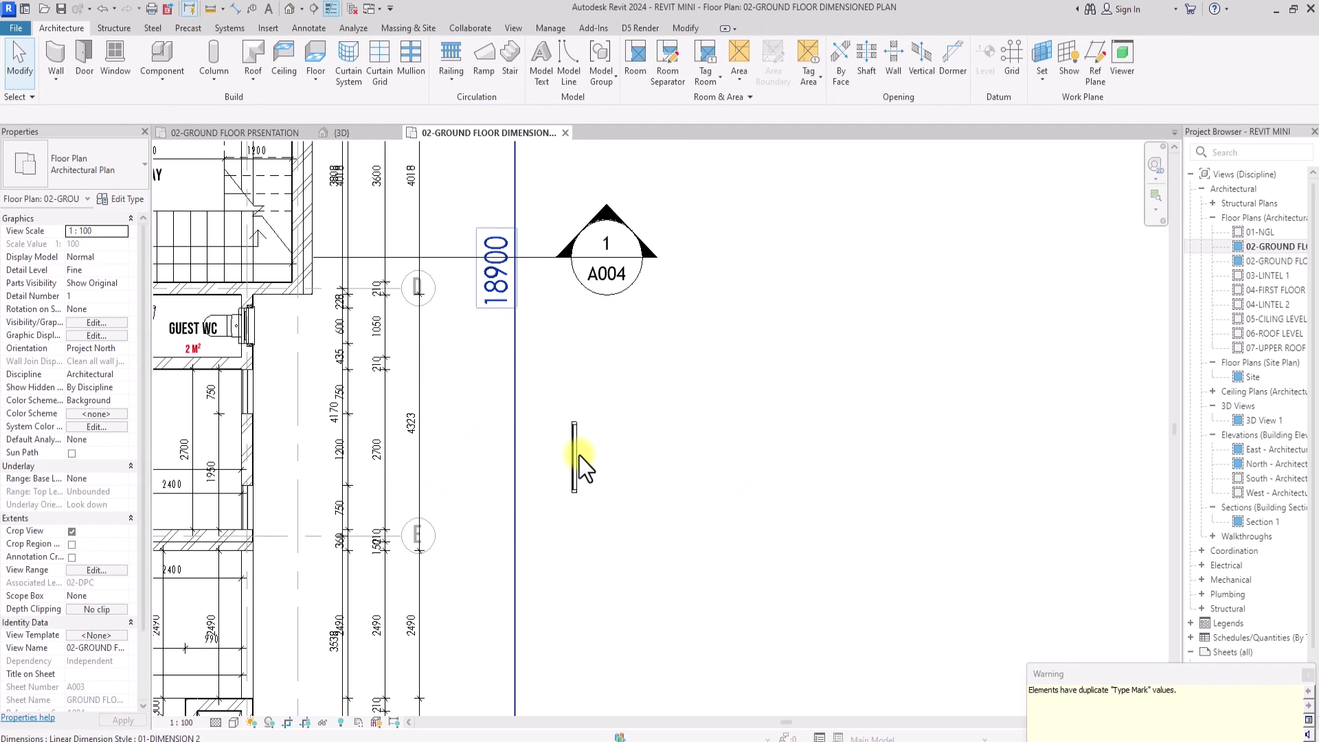
click(289, 9)
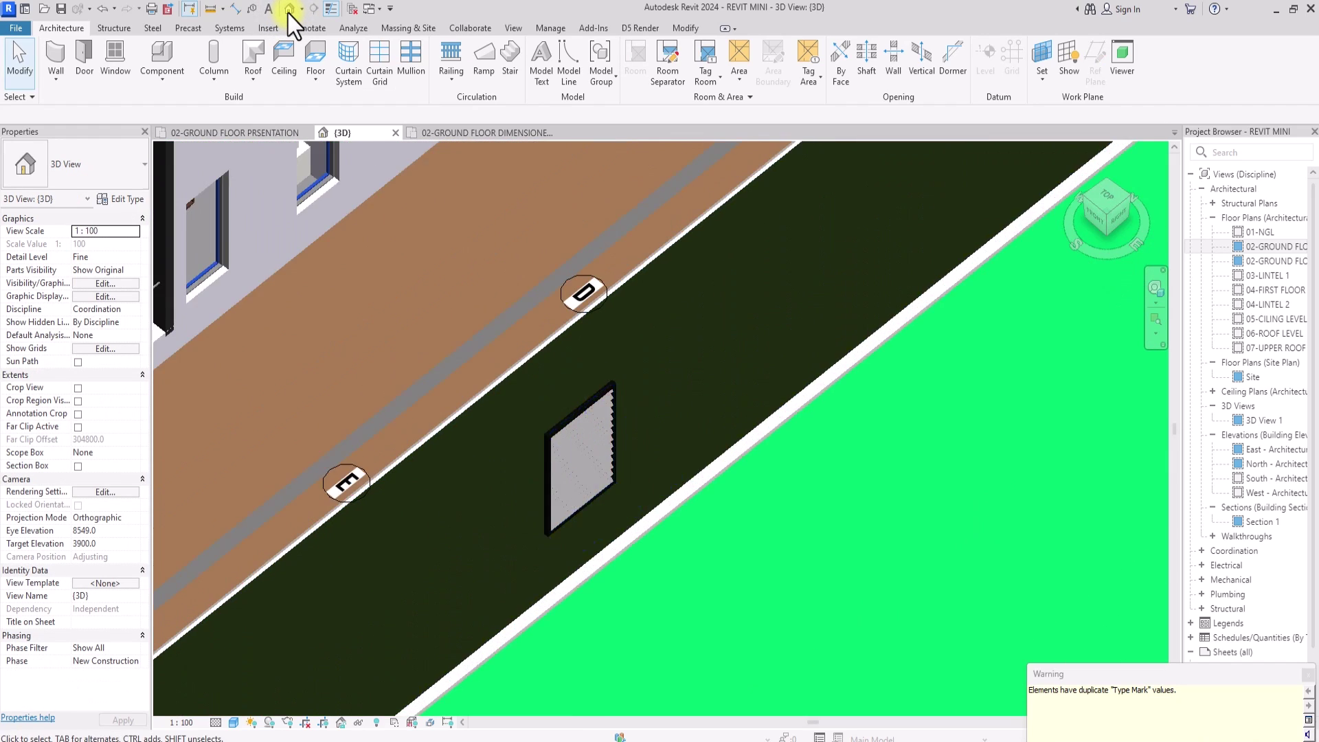
- Examine the louvres and frame of the new grill panel curtain wall in the 3D view
drag(1091, 200, 1057, 170)
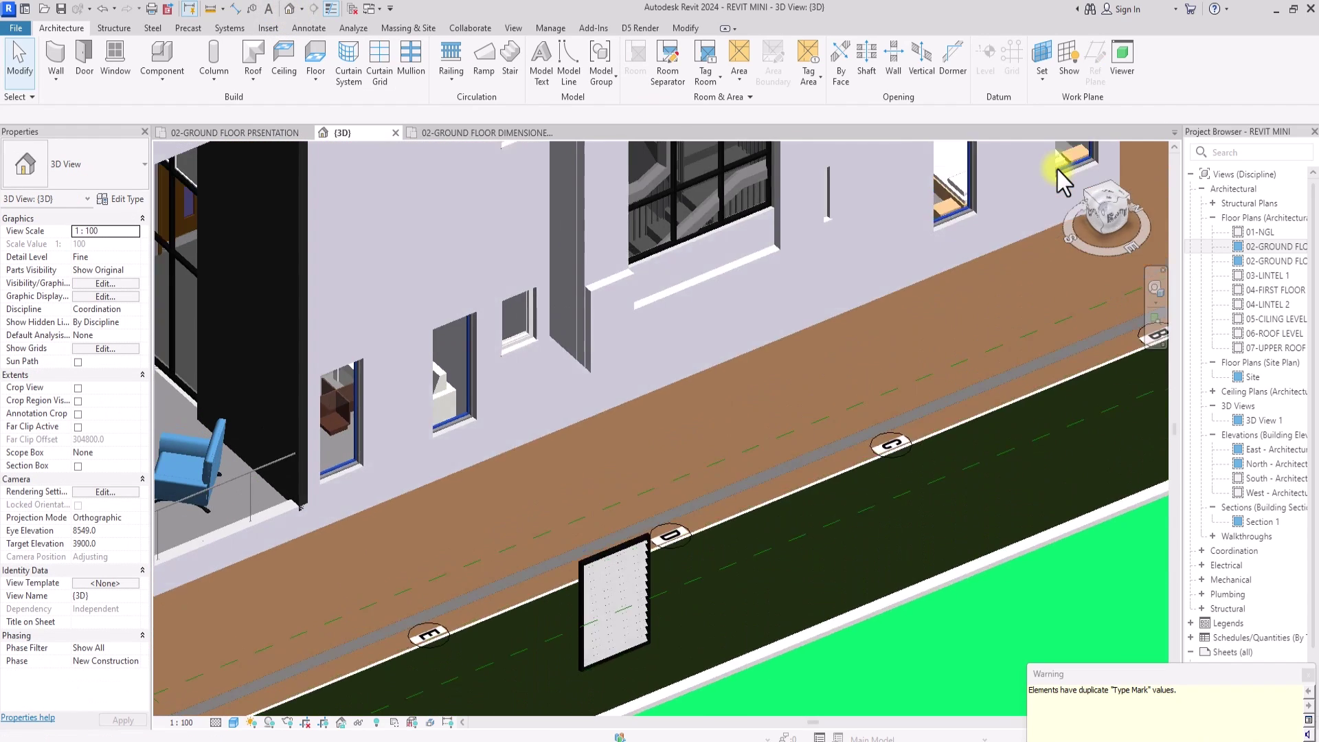
scroll(1054, 167, up, 6)
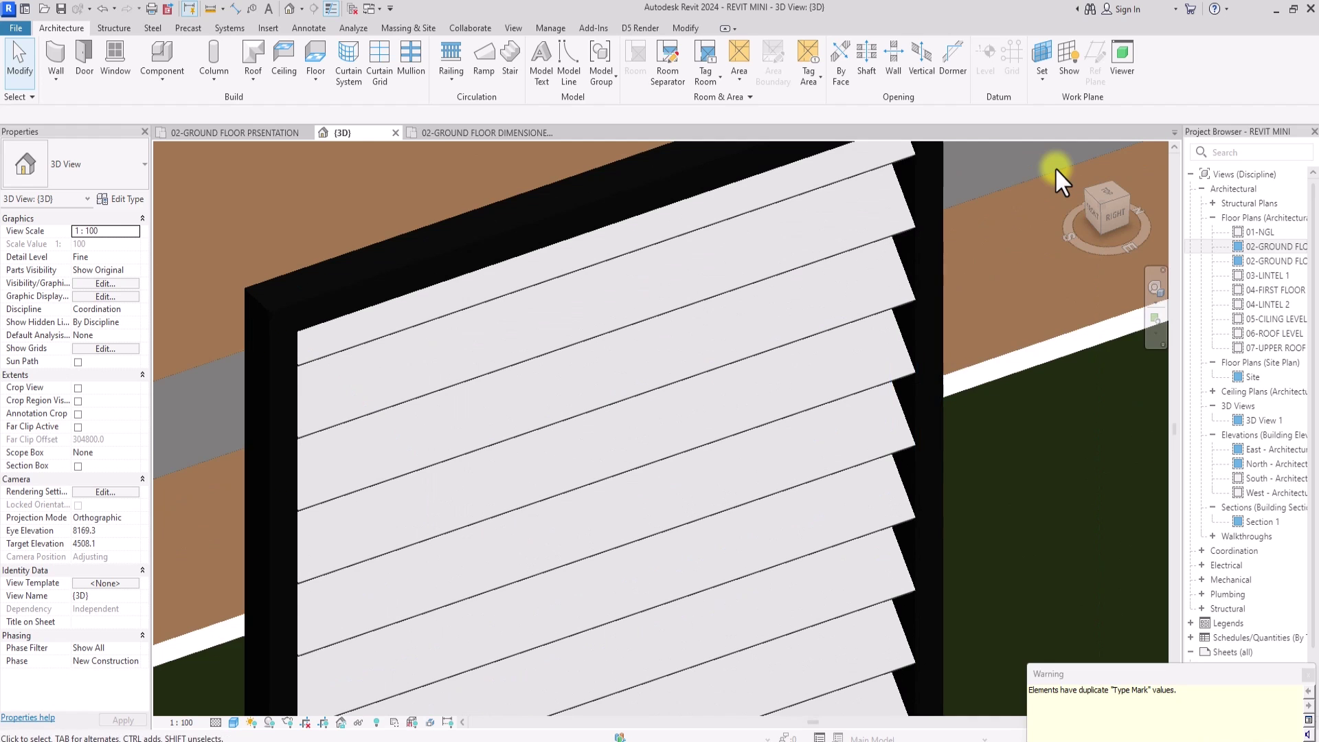
scroll(1080, 193, down, 10)
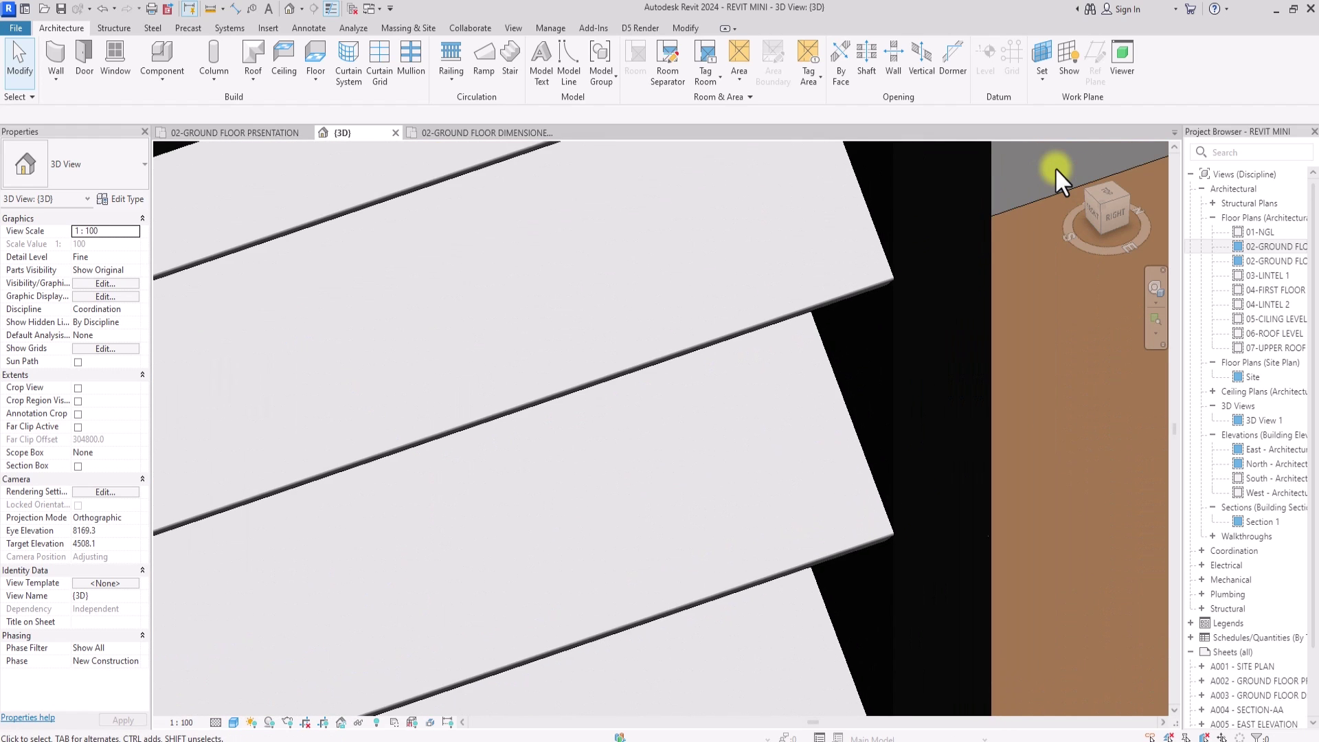
scroll(1080, 193, down, 3)
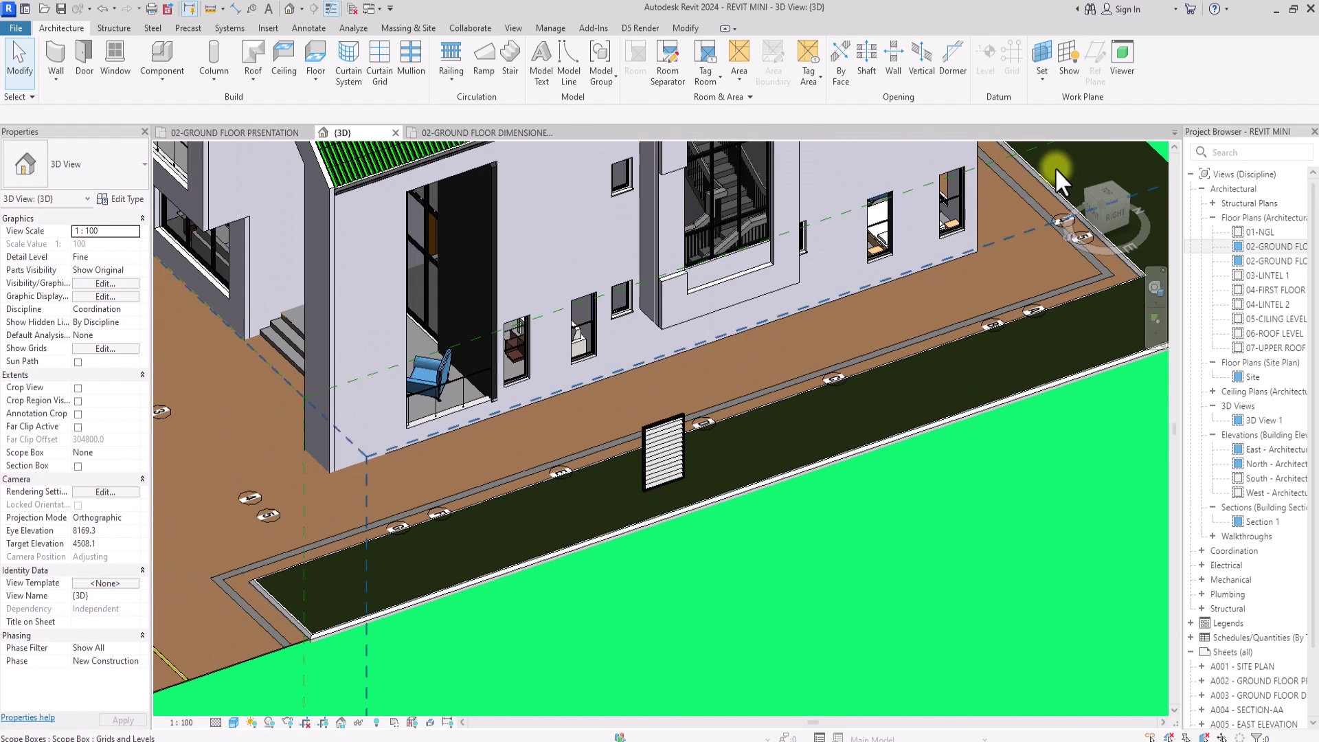
- Open the 02-GROUND FLOOR DIMENSIONED PLAN and delete the W2 casement window in the BATH/WC's exterior wall
double_click(1275, 248)
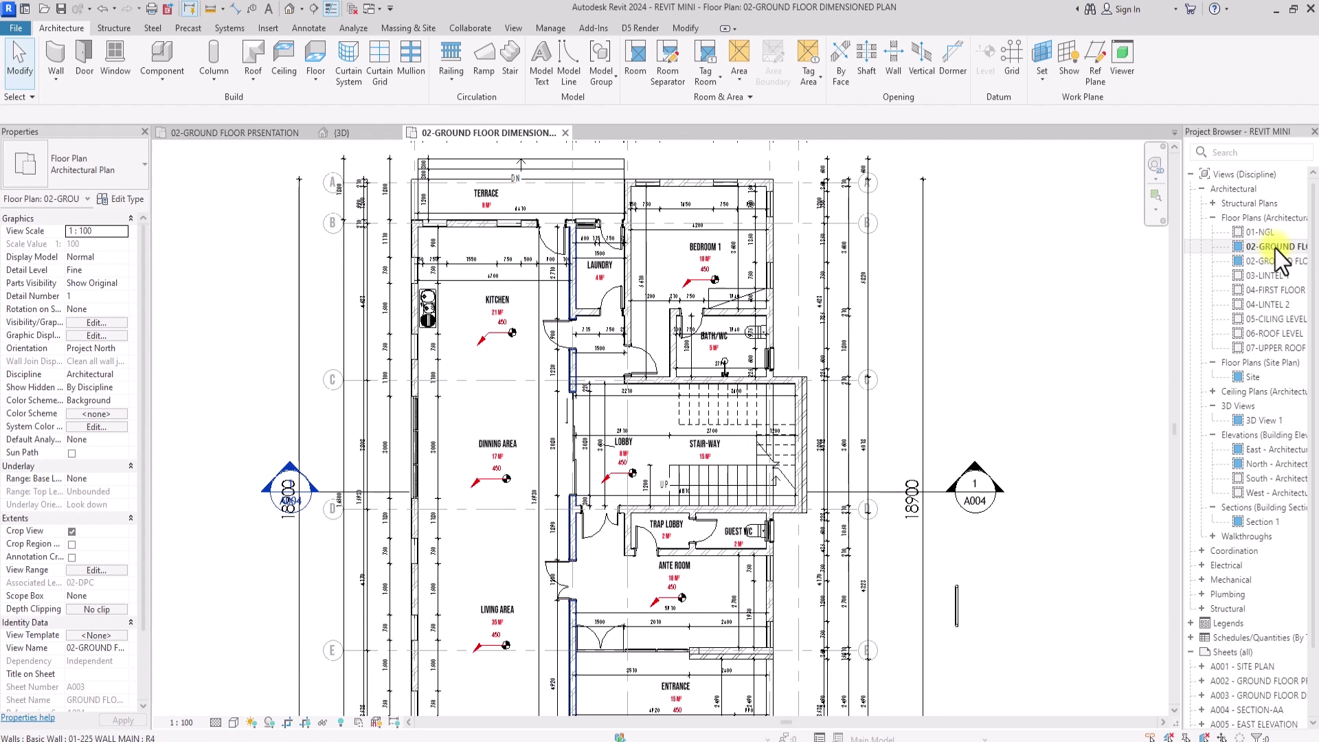
scroll(633, 326, up, 4)
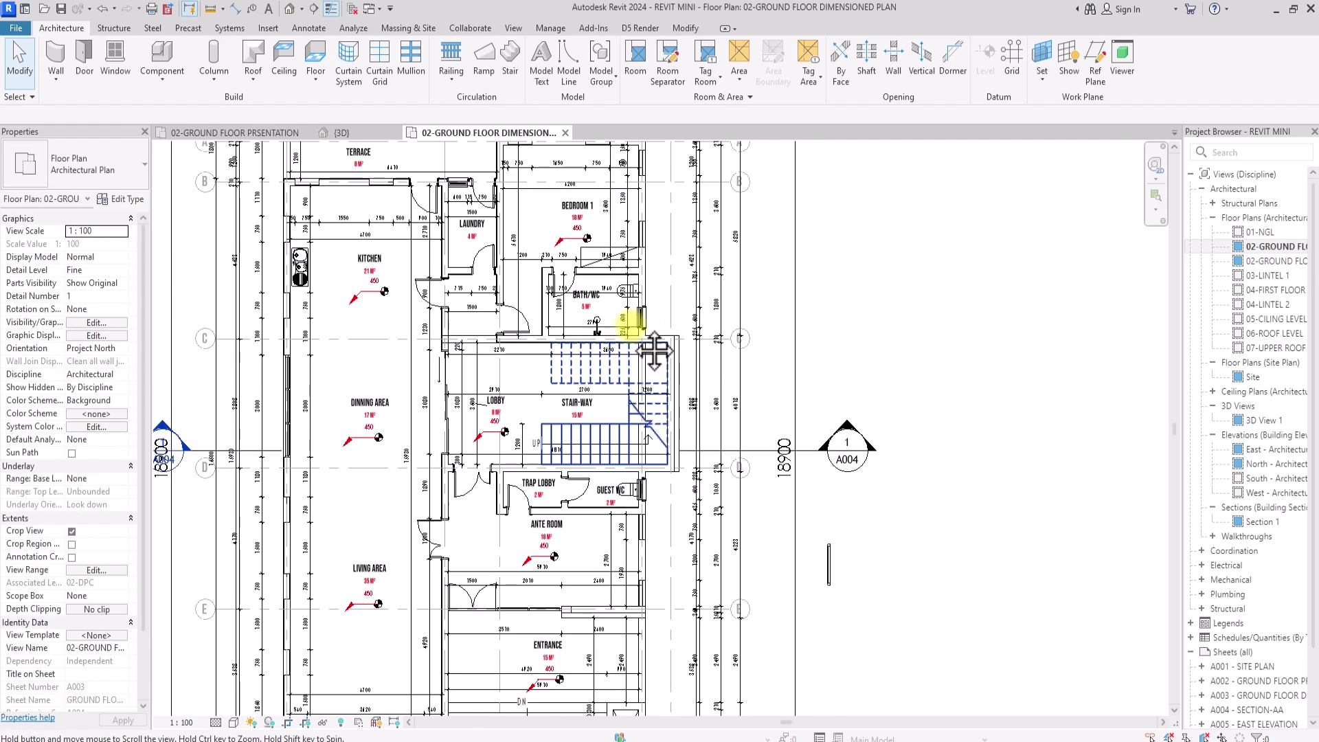
scroll(639, 329, up, 2)
click(641, 329)
scroll(642, 330, down, 5)
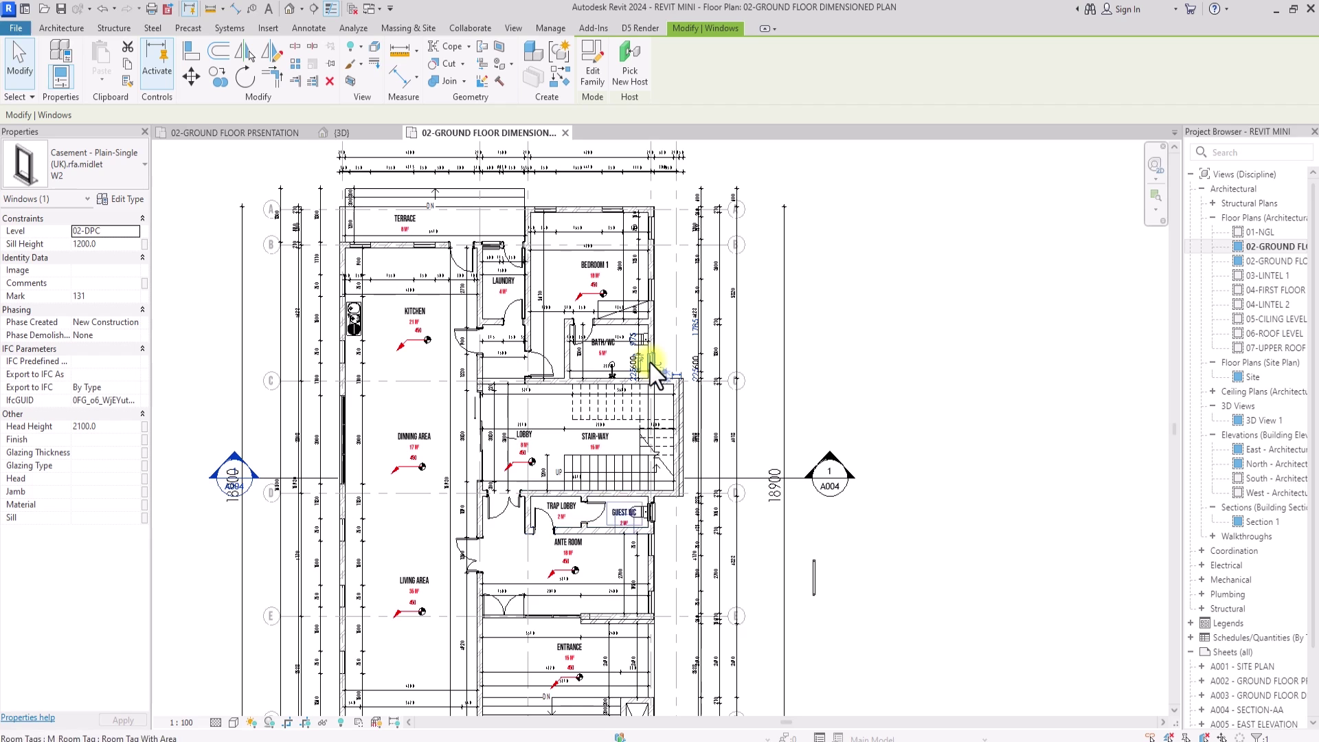
scroll(650, 363, up, 4)
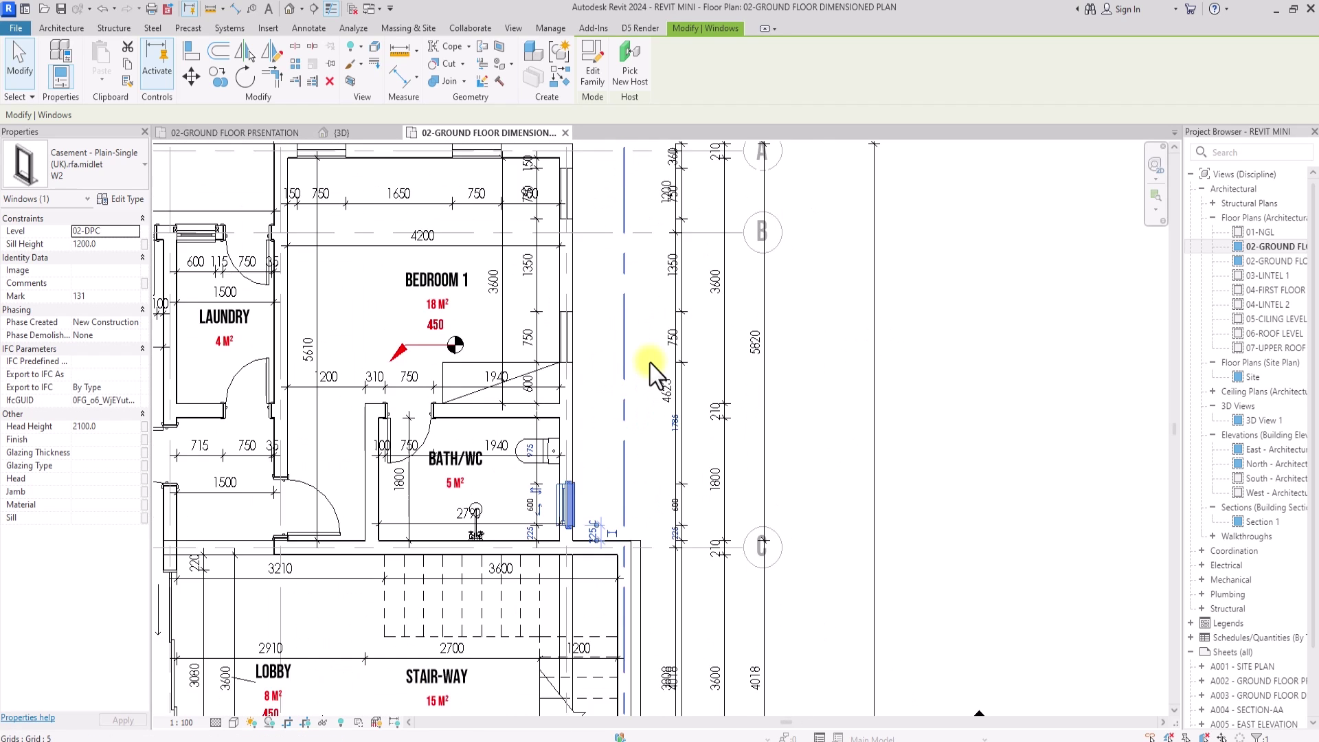
scroll(617, 425, up, 1)
click(575, 475)
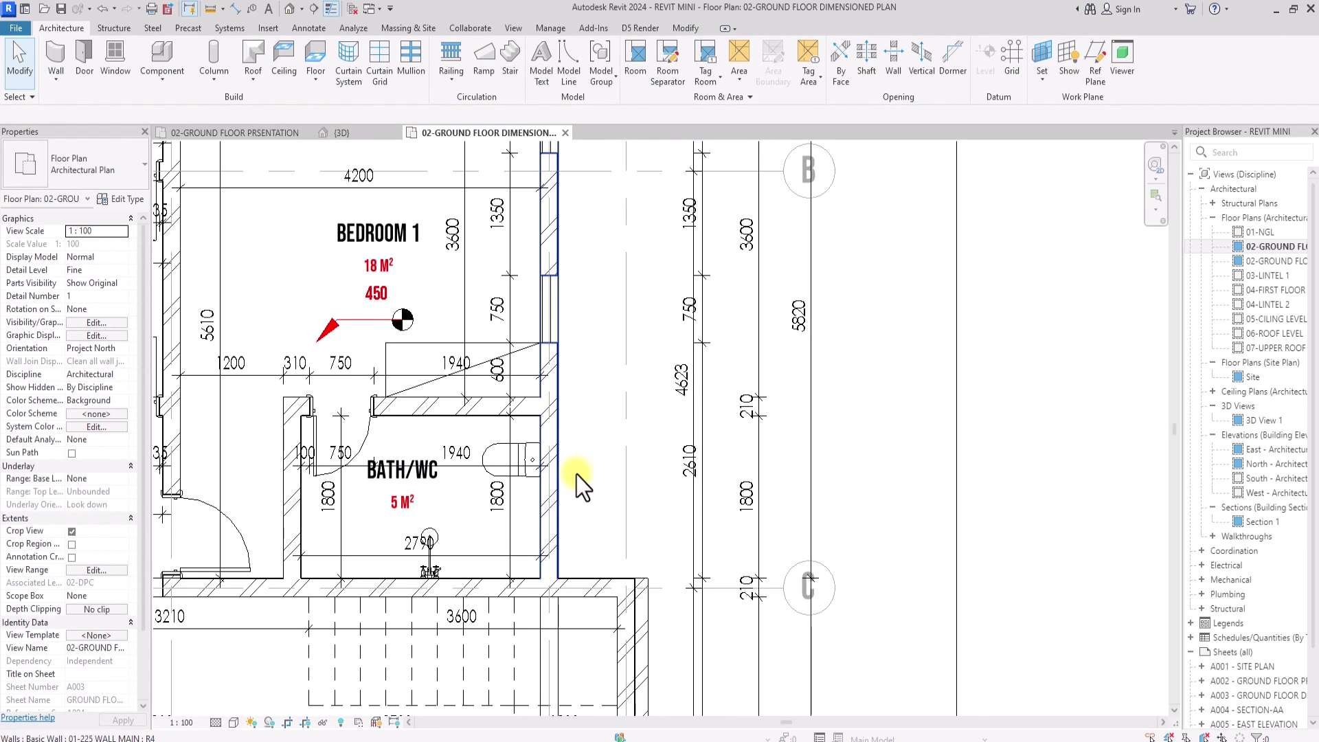
- Draw a 600 mm 01-GRILL PANEL curtain wall, top-constrained to 04-LINTEL 2, within the BATH/WC's exterior wall, starting at the BEDROOM 1 partition
click(55, 60)
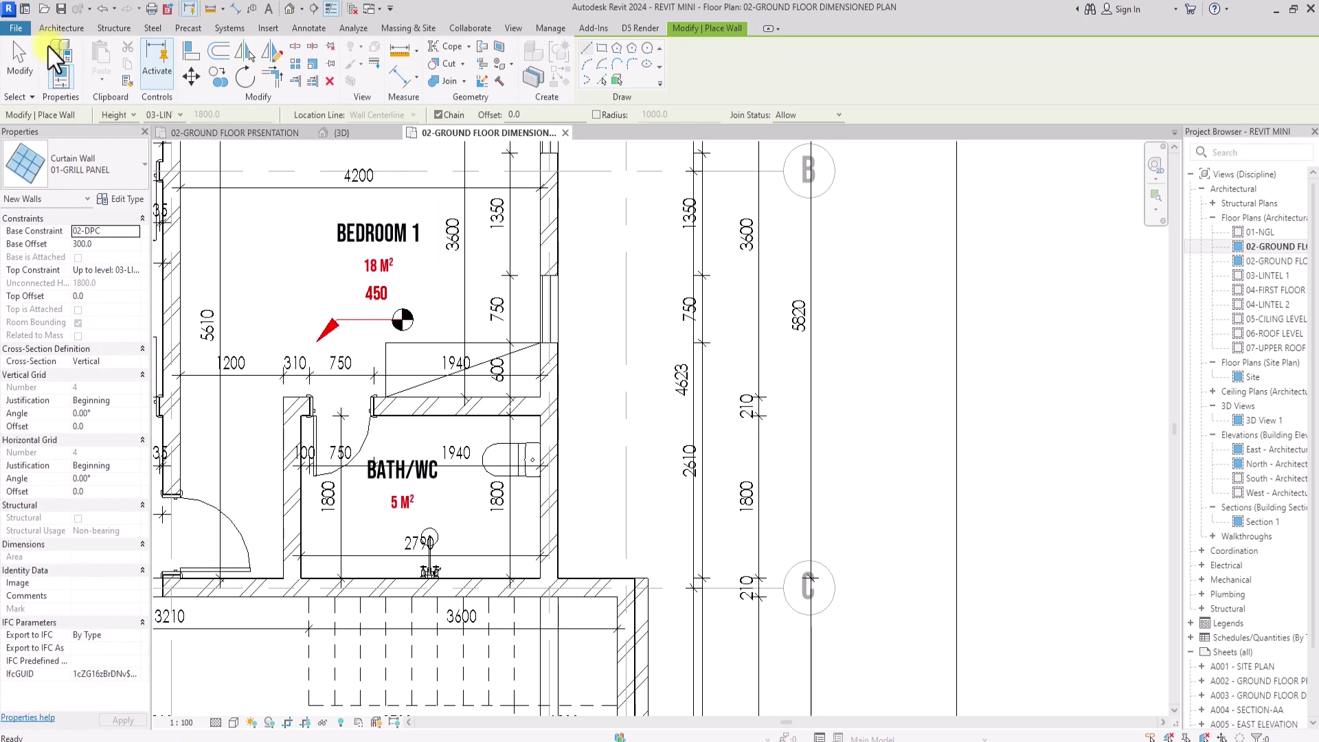
click(139, 273)
click(139, 316)
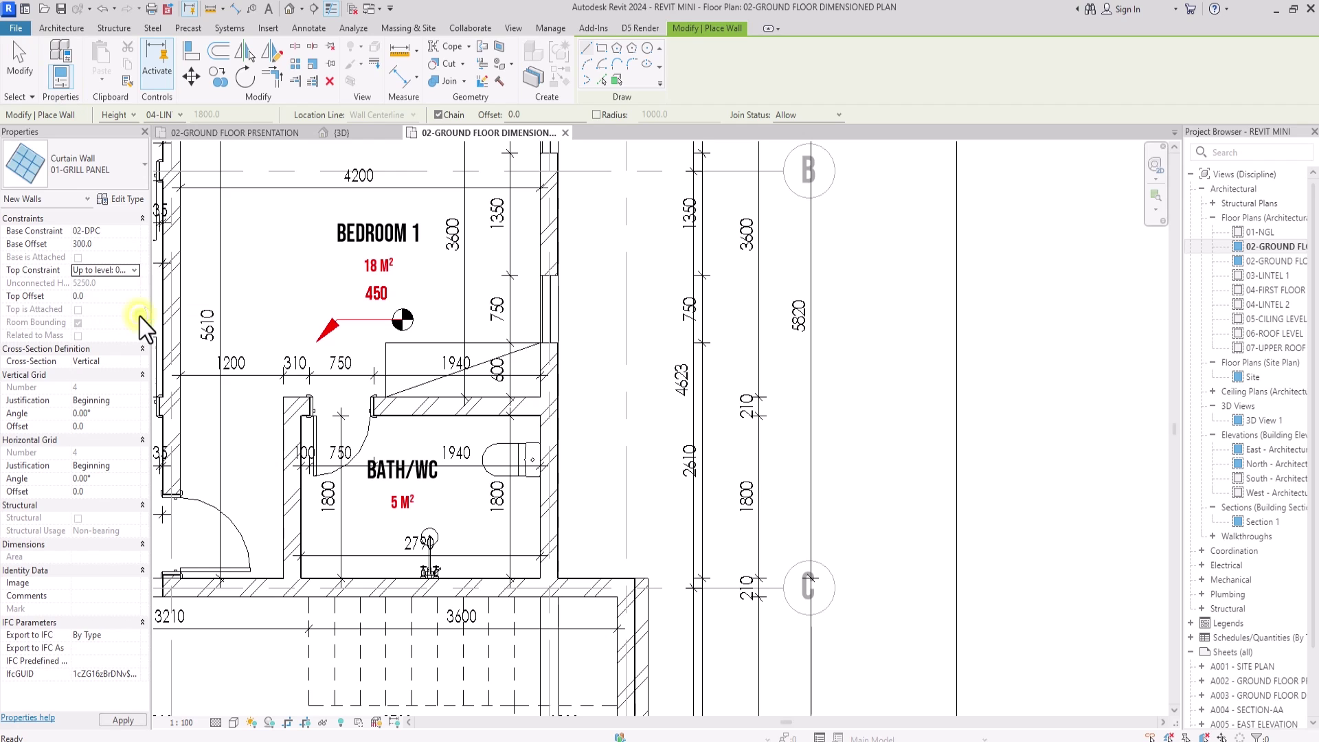
click(553, 417)
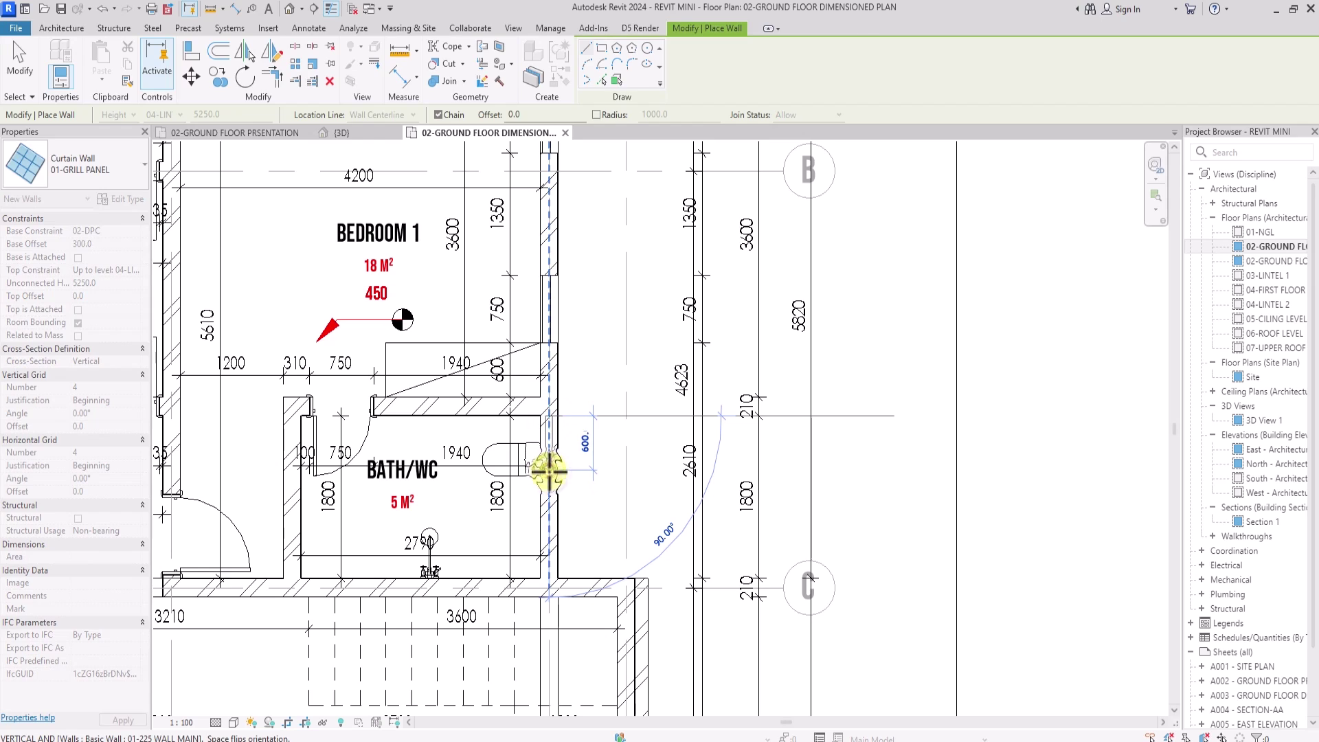
click(550, 472)
key(Escape)
key(Escape)
- Open the default 3D view and examine the tall duct grill embedded in the exterior wall beside the staircase glazing
click(290, 8)
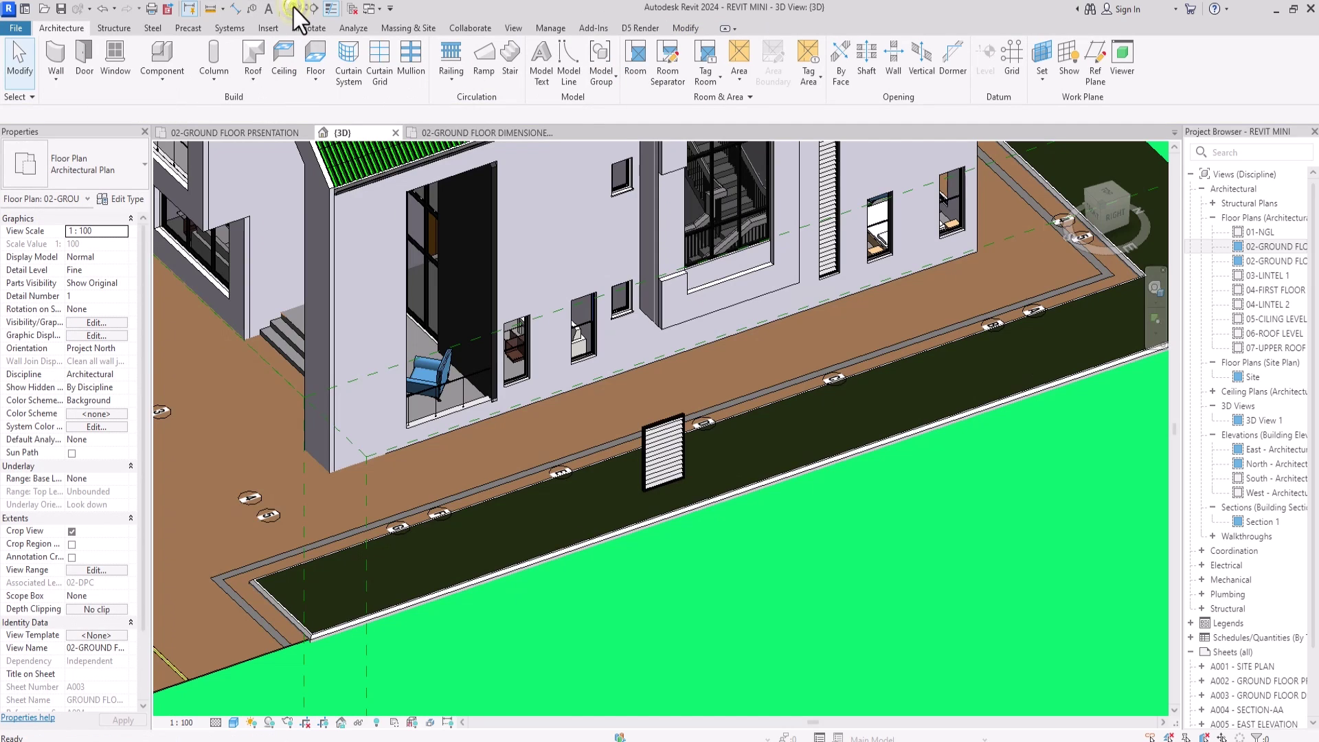
scroll(587, 263, up, 5)
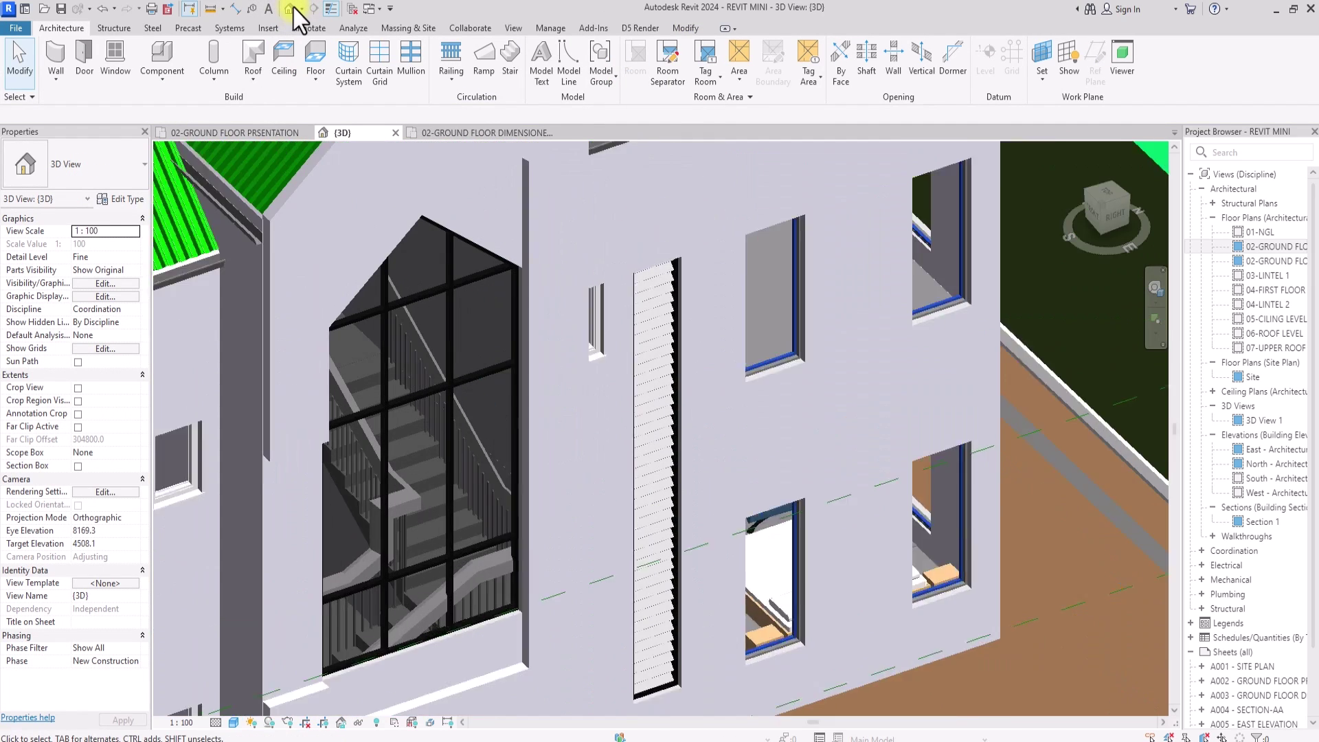
middle_drag(663, 431, 534, 433)
scroll(547, 329, down, 2)
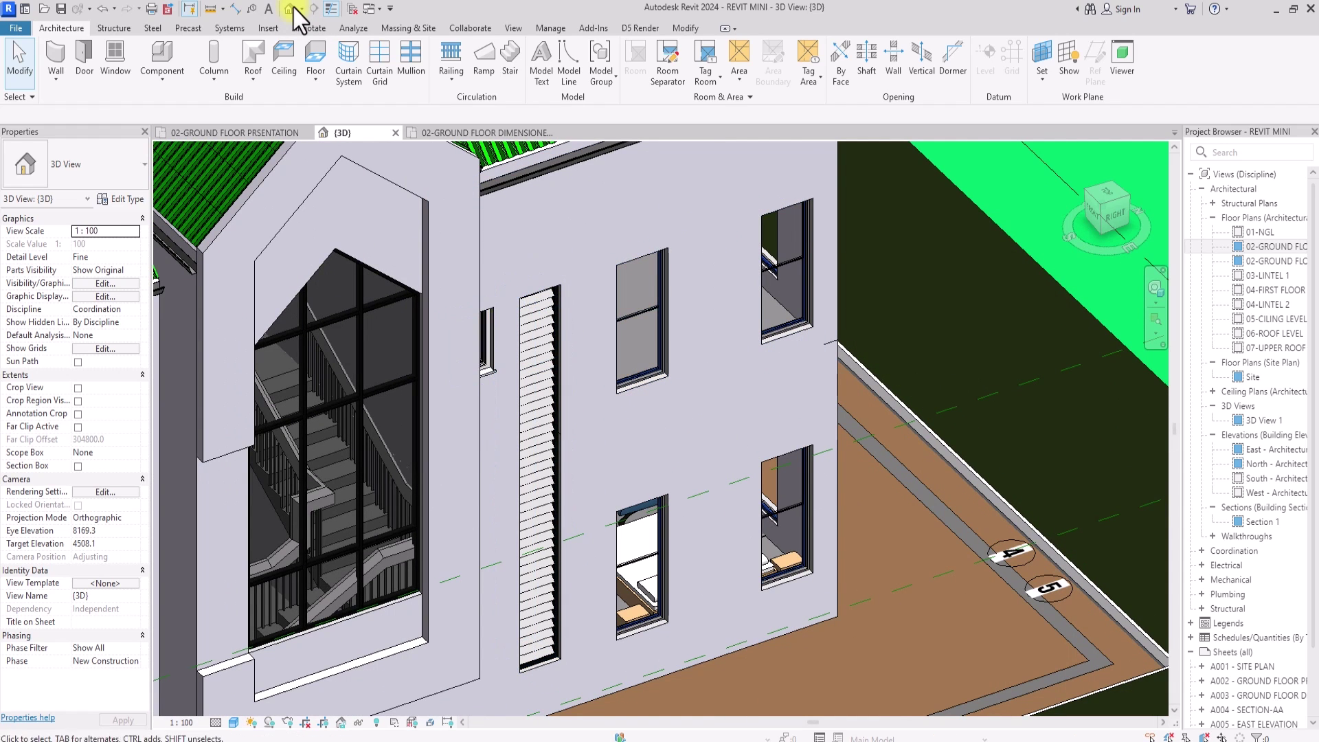
scroll(580, 364, down, 1)
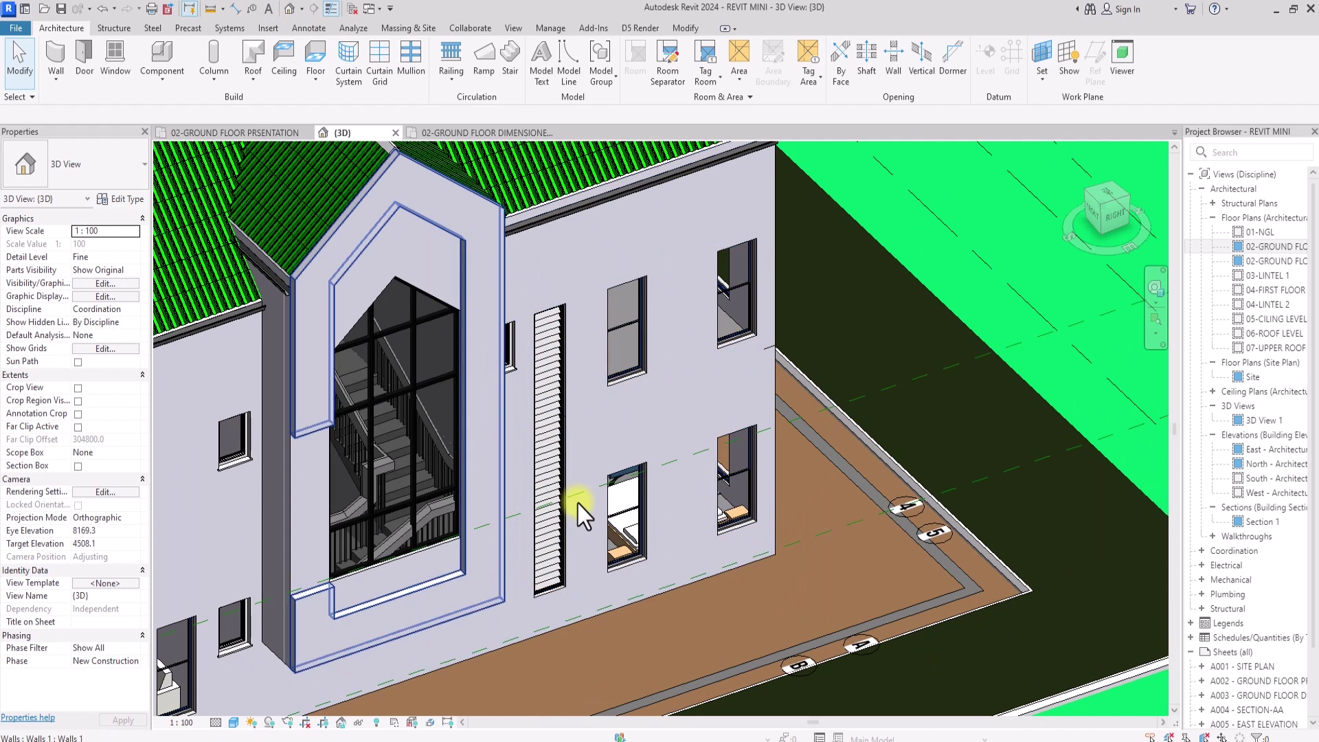